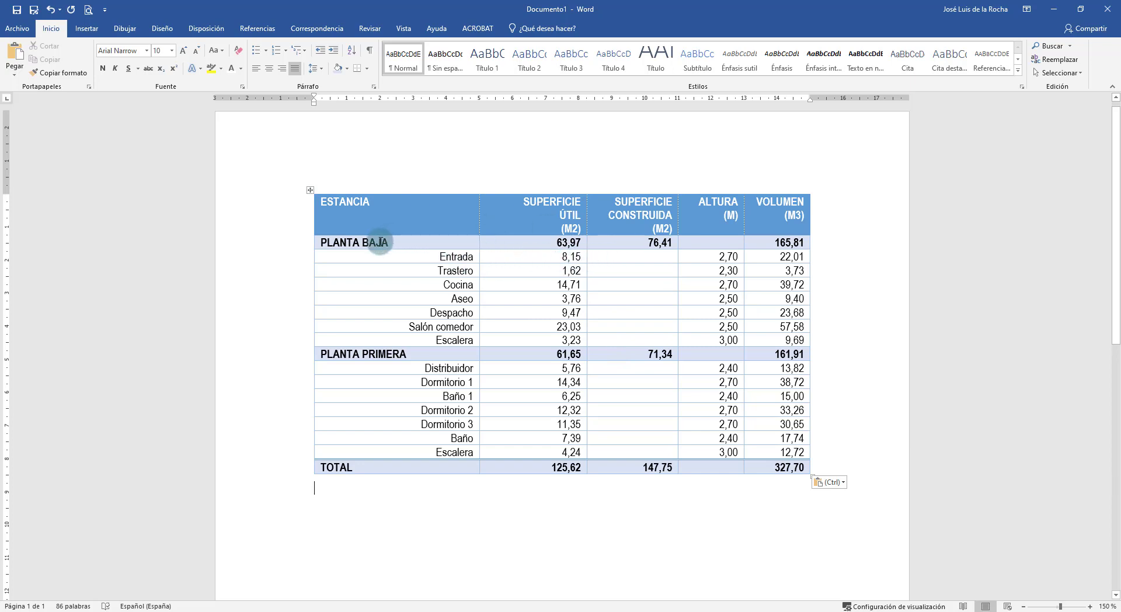
- Examine the useful-area values of the rooms, the subtotals of both floors and the total in the SUPERFICIE ÚTIL column
{"action": "left_click_drag", "start_coordinate": [556, 244], "coordinate": [559, 253]}
{"action": "left_click", "coordinate": [559, 255]}
{"action": "left_click_drag", "start_coordinate": [561, 304], "coordinate": [566, 452]}
{"action": "left_click", "coordinate": [557, 356]}
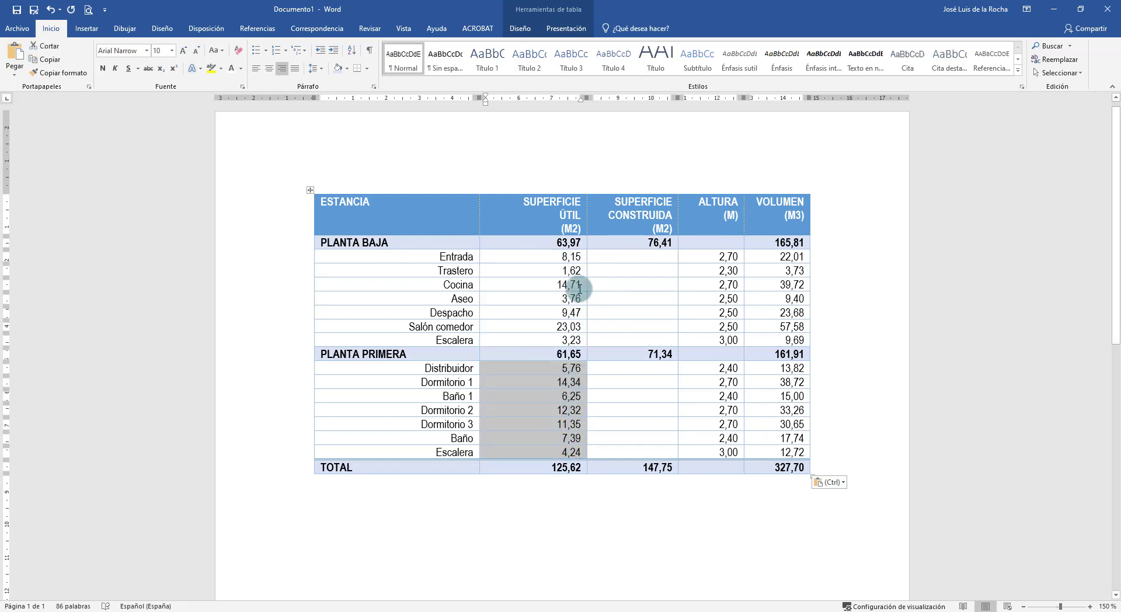
{"action": "left_click", "coordinate": [575, 243]}
{"action": "double_click", "coordinate": [576, 242]}
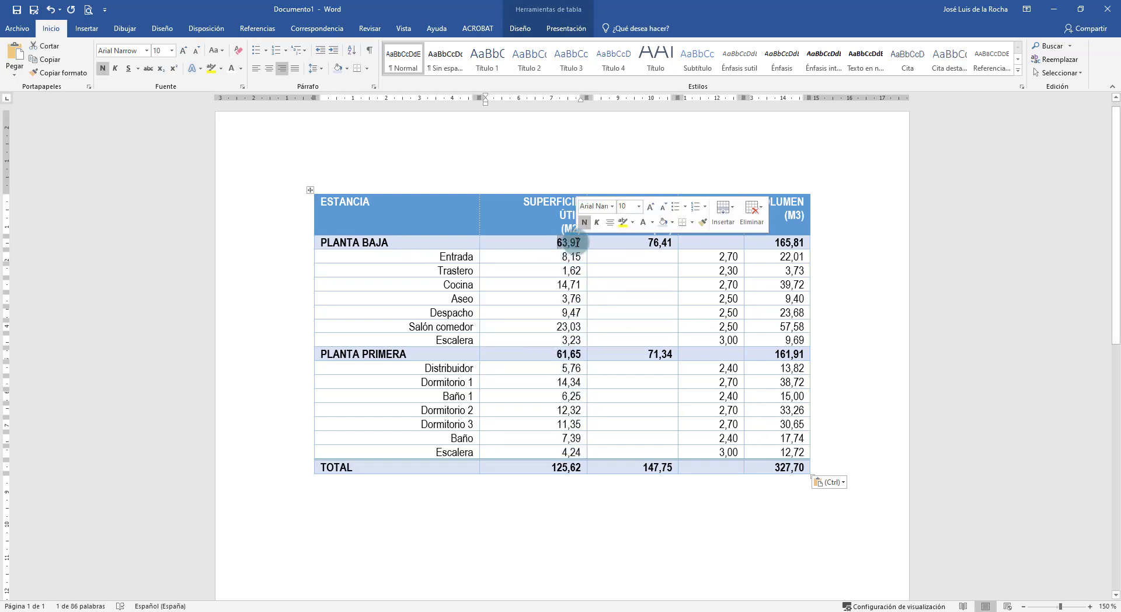
{"action": "left_click_drag", "start_coordinate": [577, 246], "coordinate": [568, 468]}
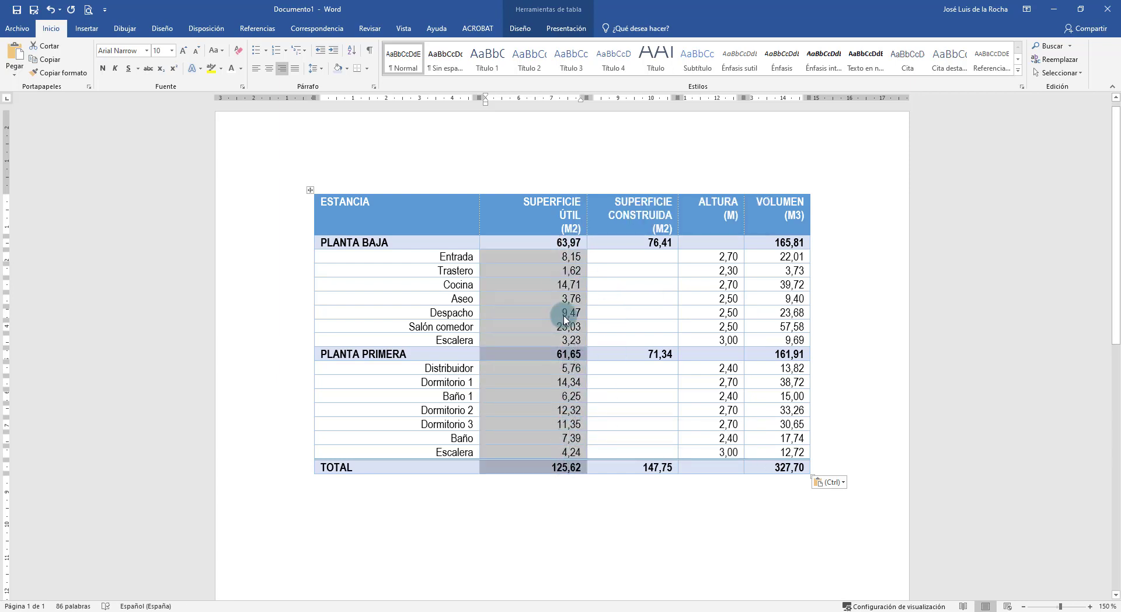
{"action": "left_click", "coordinate": [586, 314]}
{"action": "left_click", "coordinate": [562, 261]}
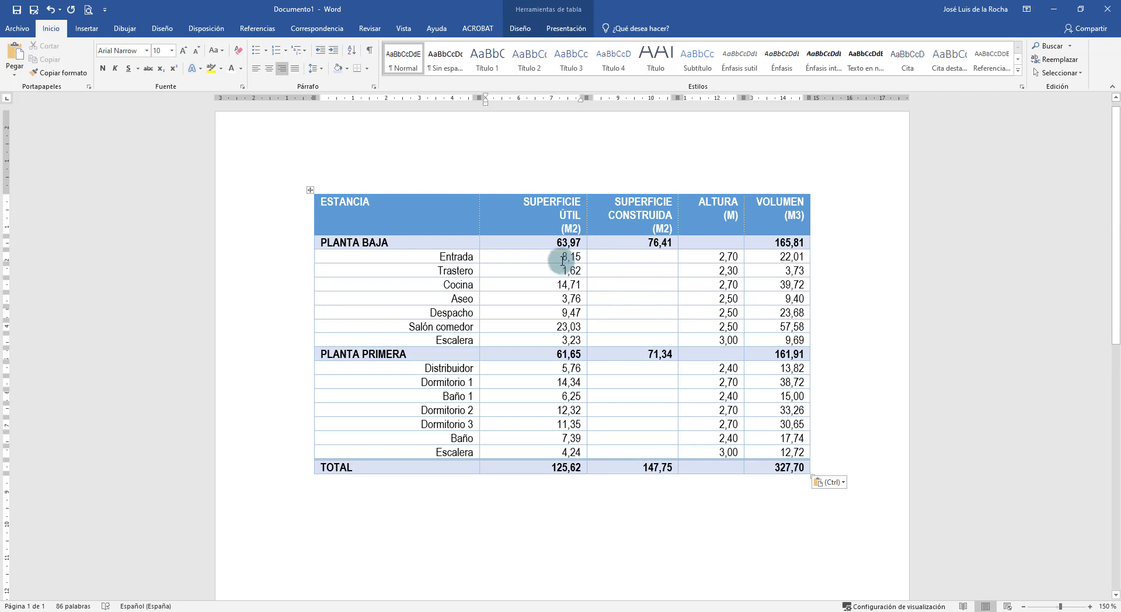
{"action": "double_click", "coordinate": [566, 354]}
{"action": "left_click_drag", "start_coordinate": [546, 466], "coordinate": [578, 472]}
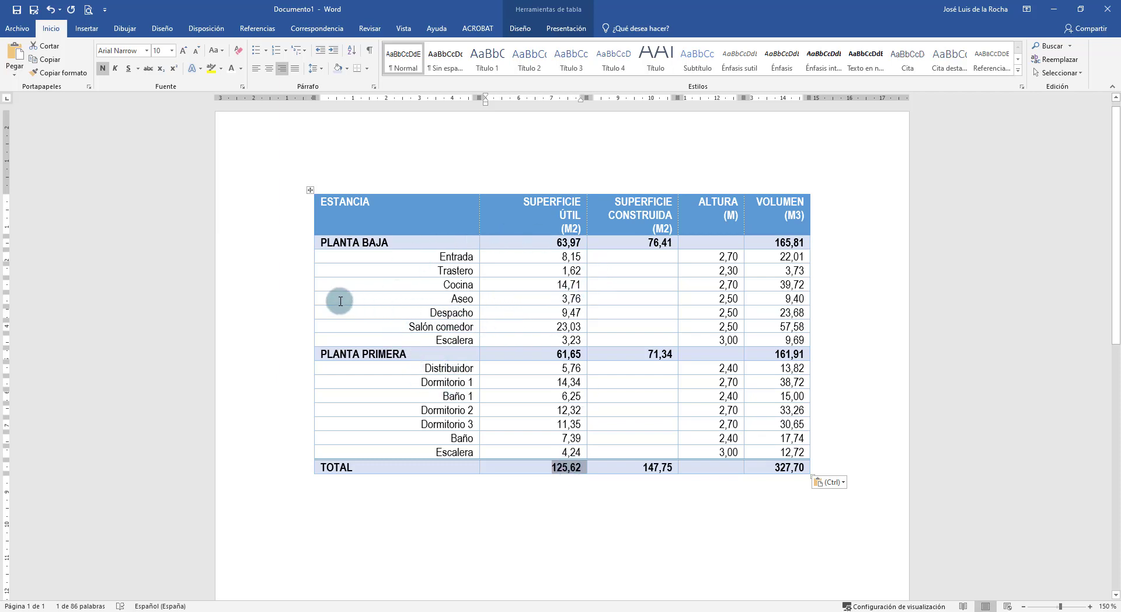
{"action": "left_click_drag", "start_coordinate": [540, 257], "coordinate": [467, 342]}
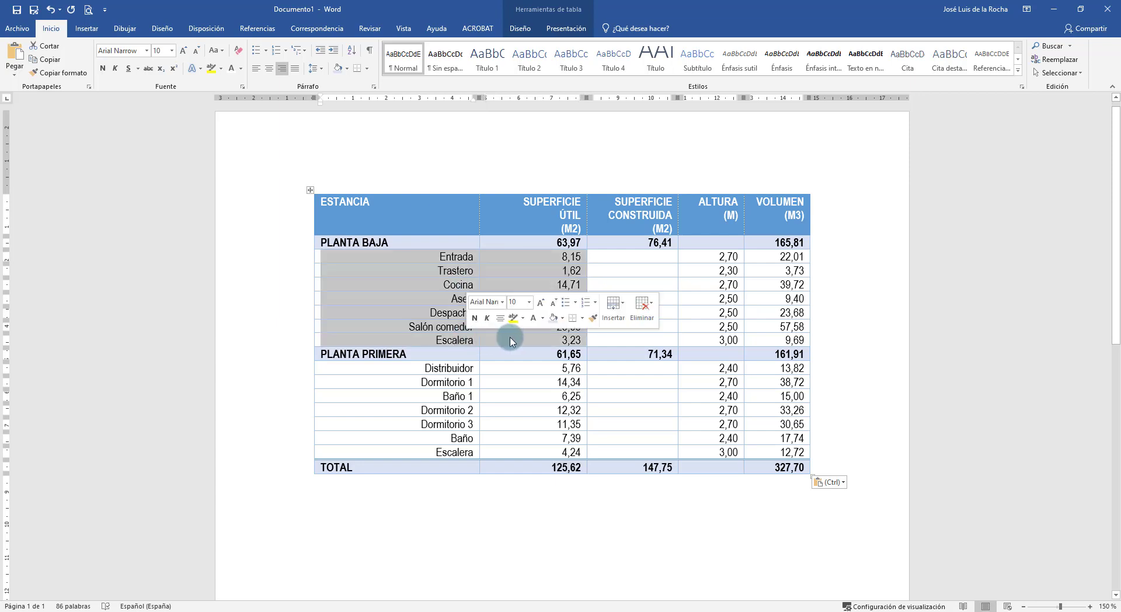
{"action": "left_click", "coordinate": [559, 271]}
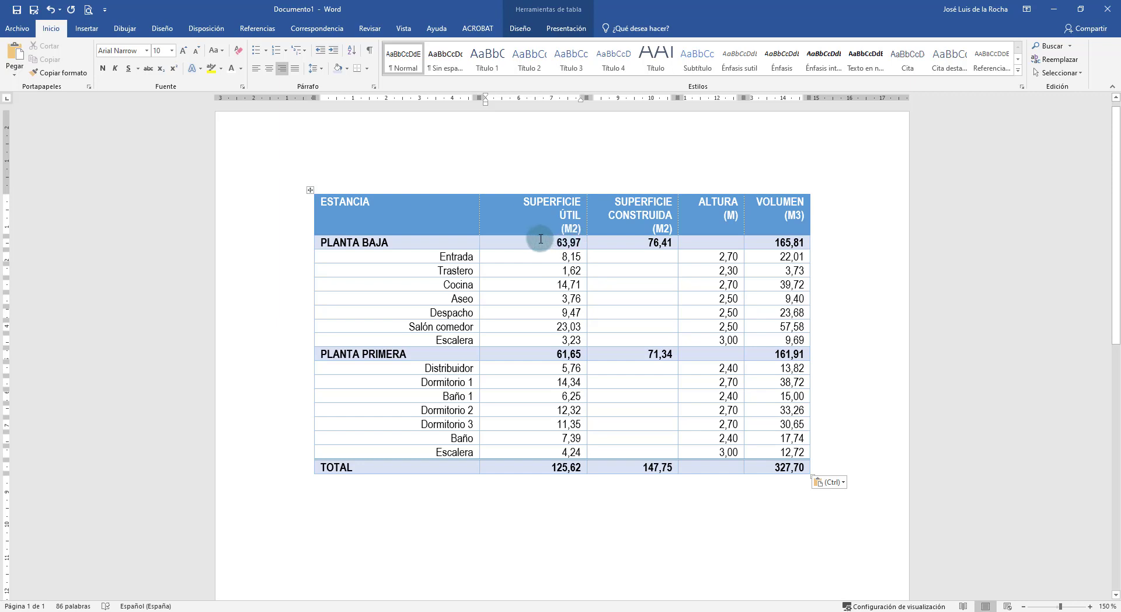
{"action": "double_click", "coordinate": [569, 243]}
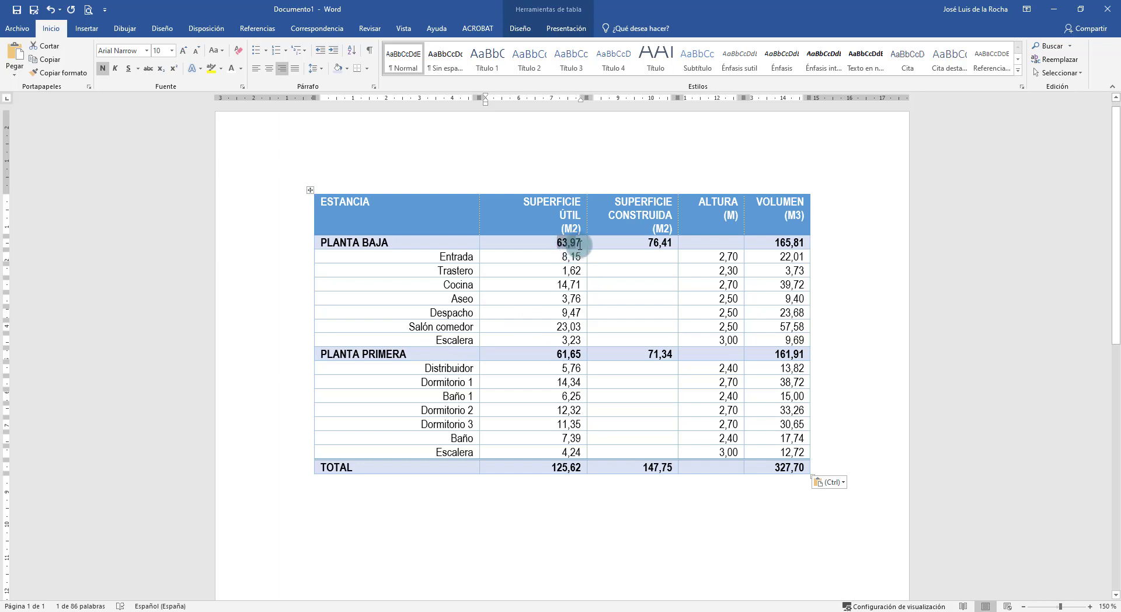
{"action": "left_click", "coordinate": [558, 245]}
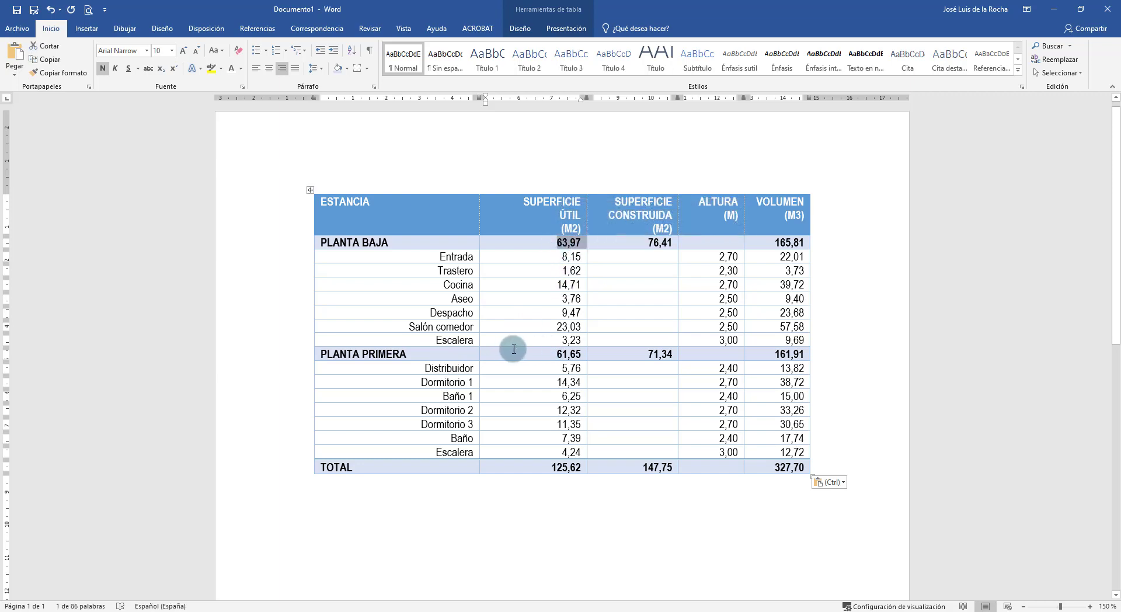
- Insert a blank row above PLANTA PRIMERA and another blank row above TOTAL as separators
{"action": "left_click", "coordinate": [310, 347]}
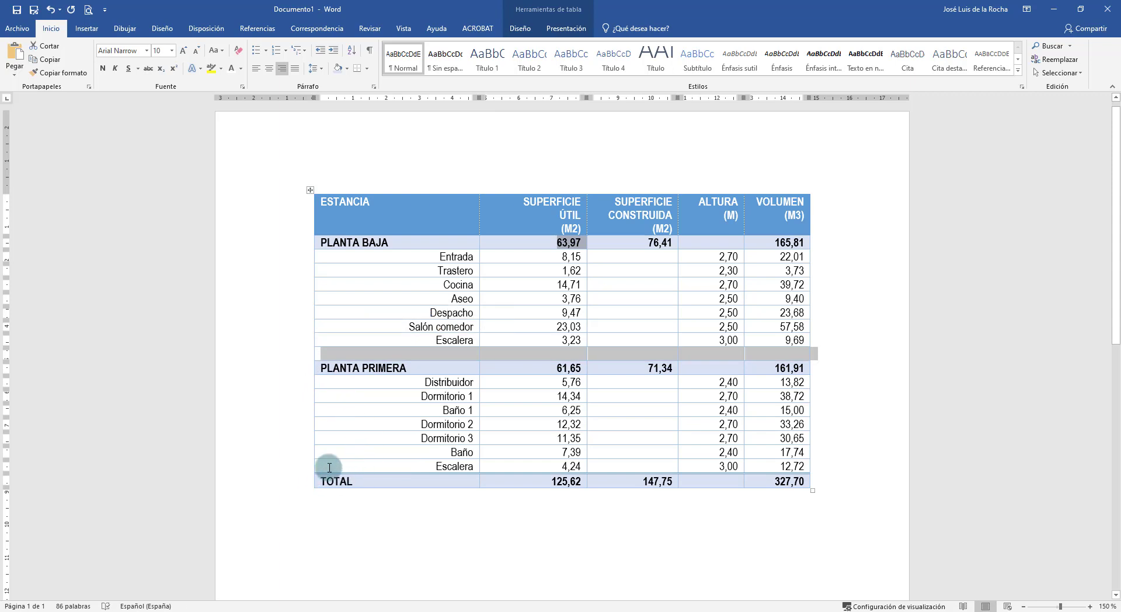
{"action": "left_click", "coordinate": [310, 475]}
{"action": "left_click", "coordinate": [308, 473]}
{"action": "left_click_drag", "start_coordinate": [330, 353], "coordinate": [773, 353]}
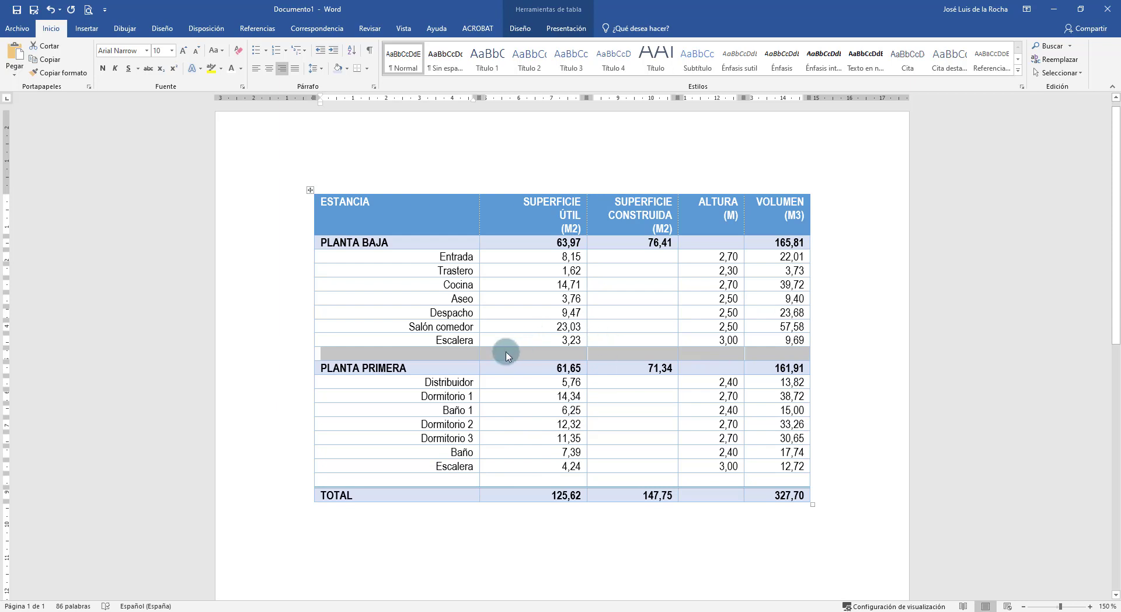
{"action": "left_click", "coordinate": [490, 462]}
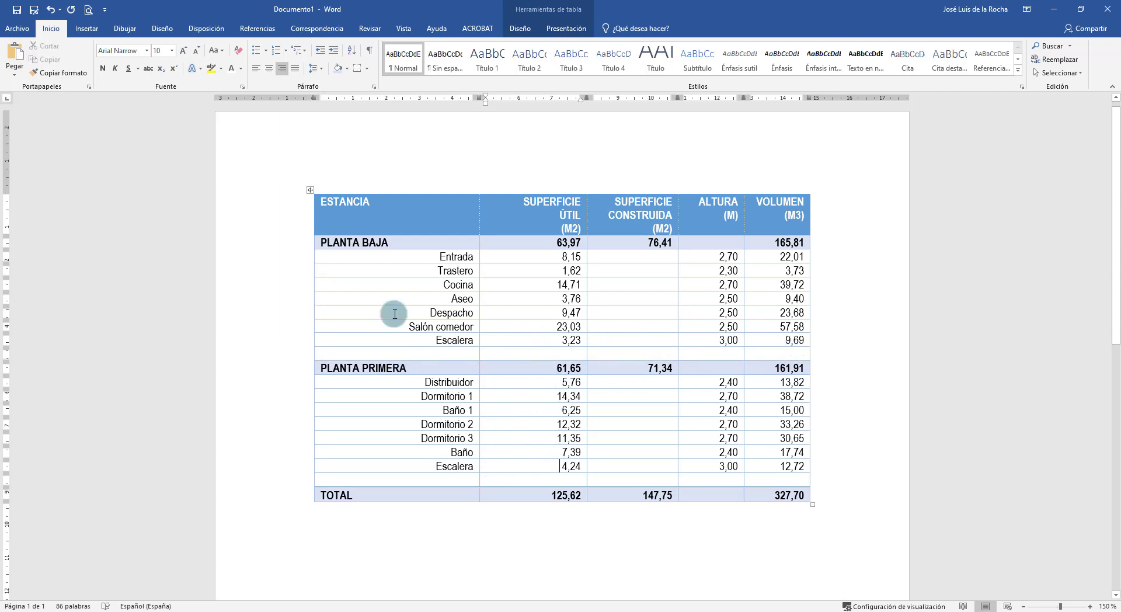
- Set the row height rule of the blank row above PLANTA PRIMERA to Exacto in the table properties
{"action": "left_click", "coordinate": [317, 355]}
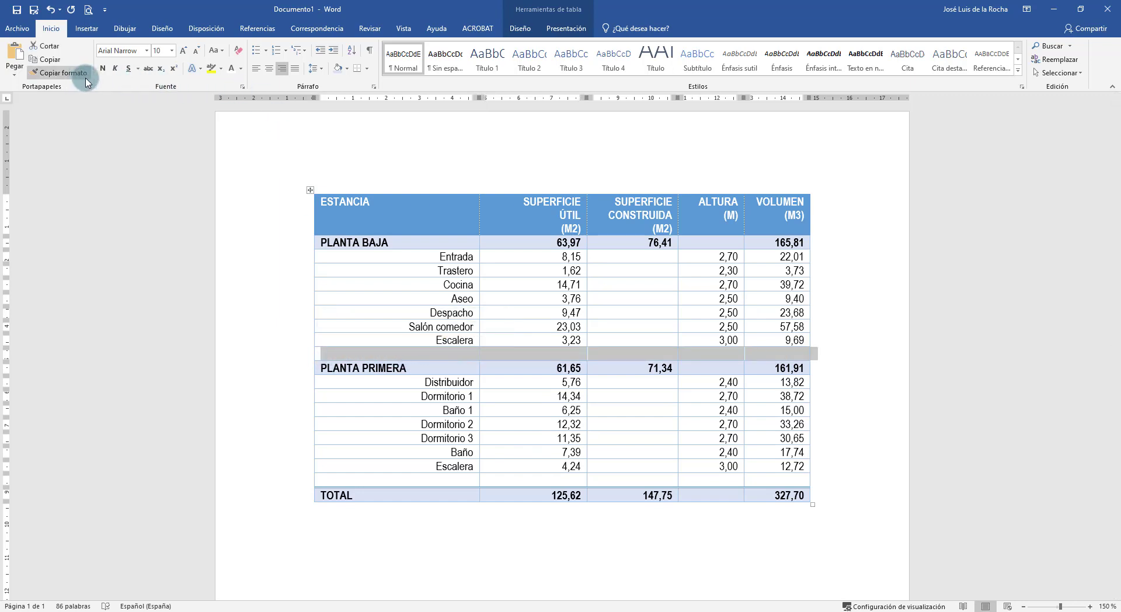
{"action": "left_click", "coordinate": [520, 28]}
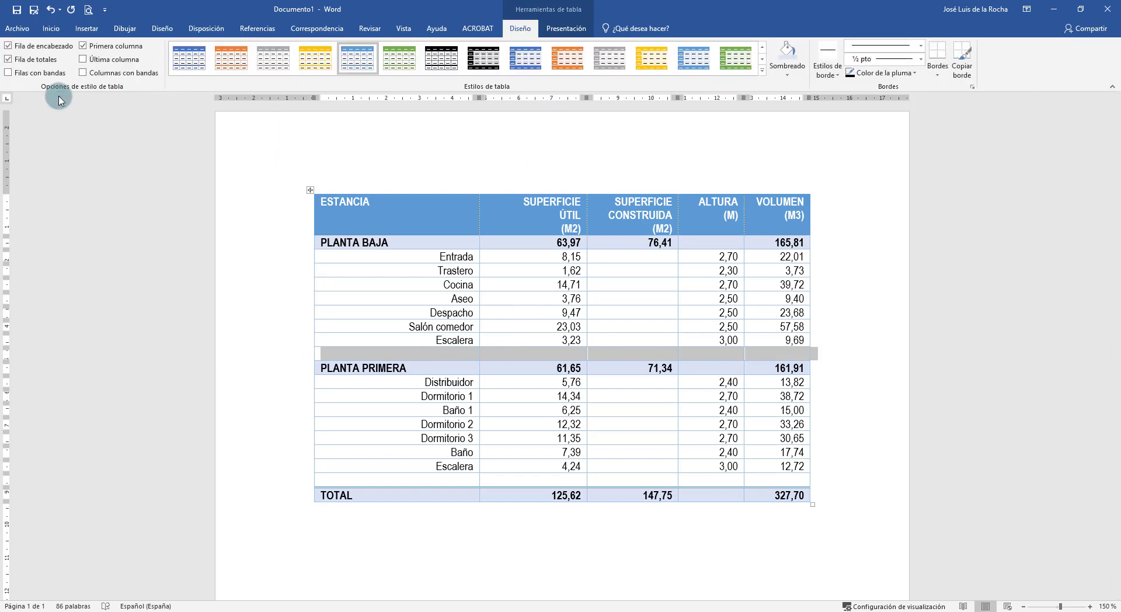
{"action": "left_click", "coordinate": [566, 28]}
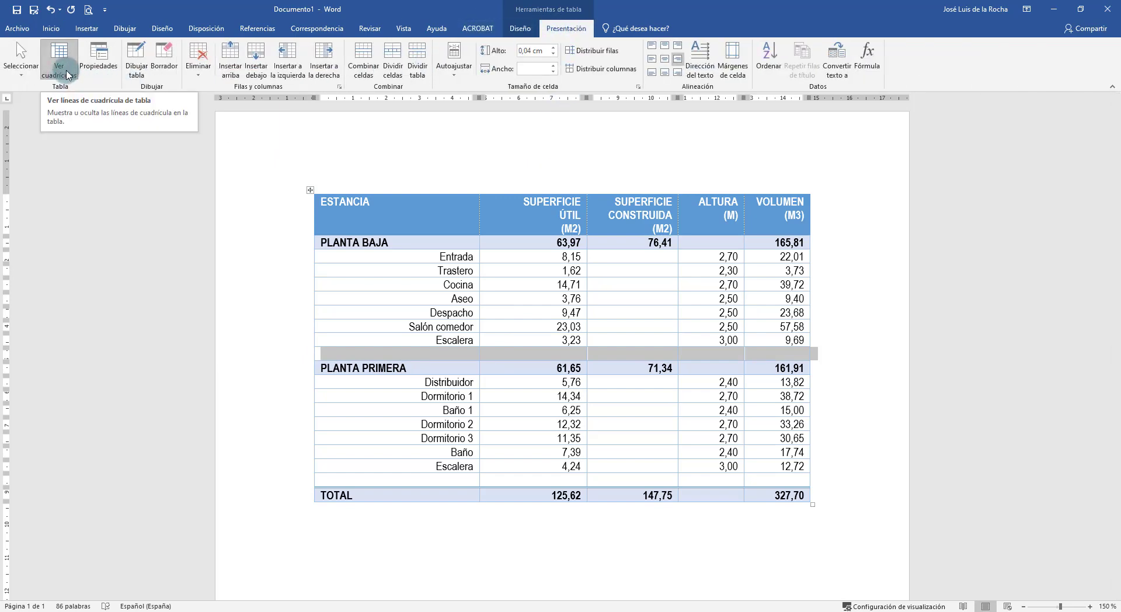
{"action": "left_click", "coordinate": [98, 59]}
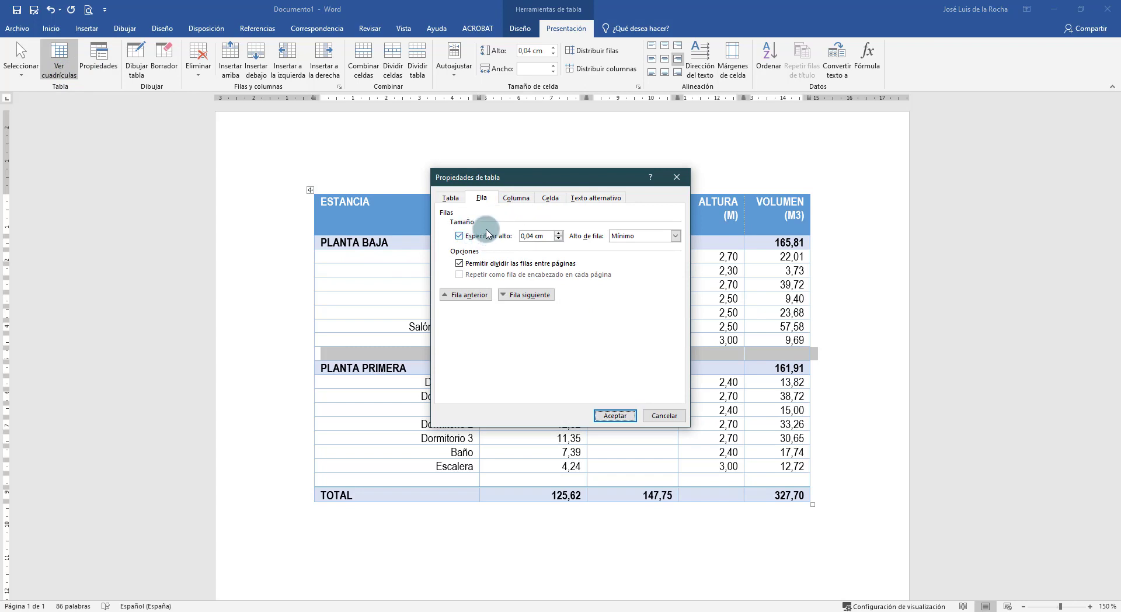
{"action": "double_click", "coordinate": [534, 236]}
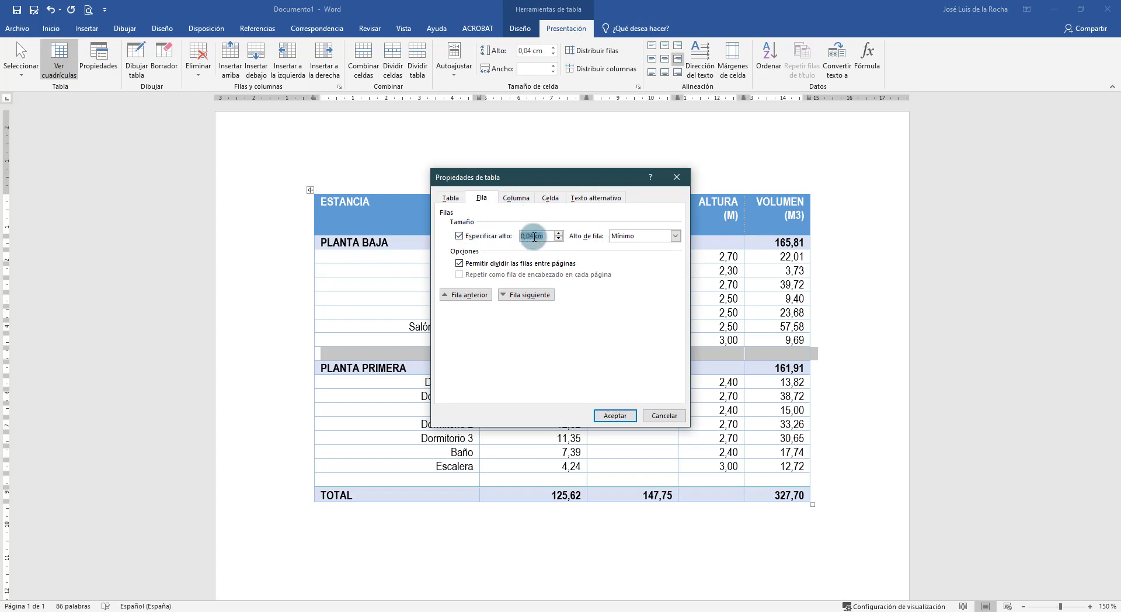
{"action": "left_click", "coordinate": [675, 237]}
{"action": "left_click", "coordinate": [664, 255]}
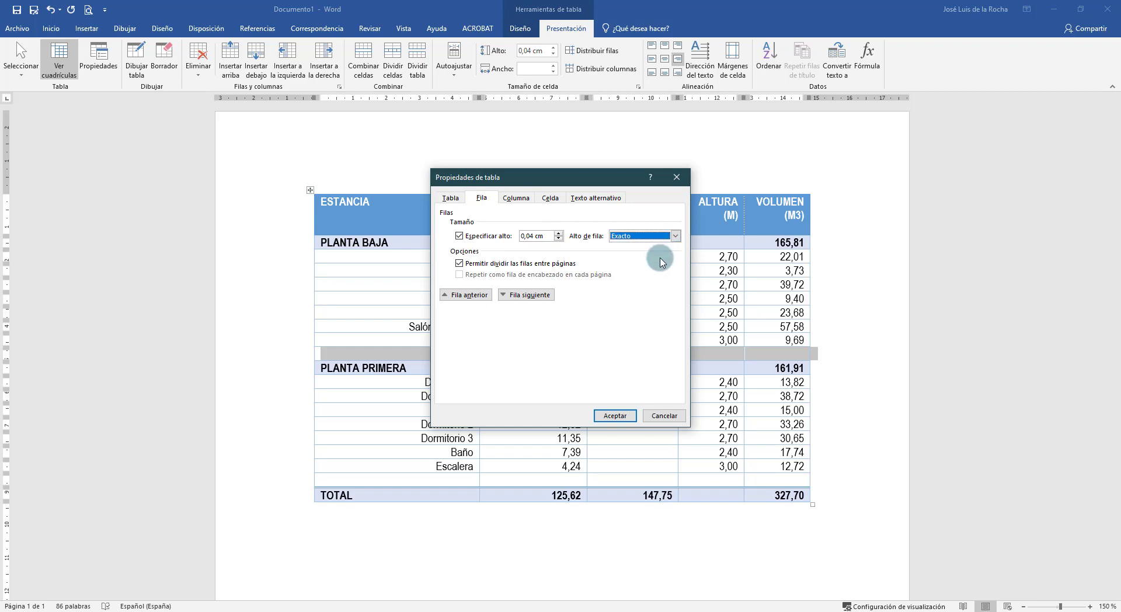
{"action": "left_click", "coordinate": [615, 415]}
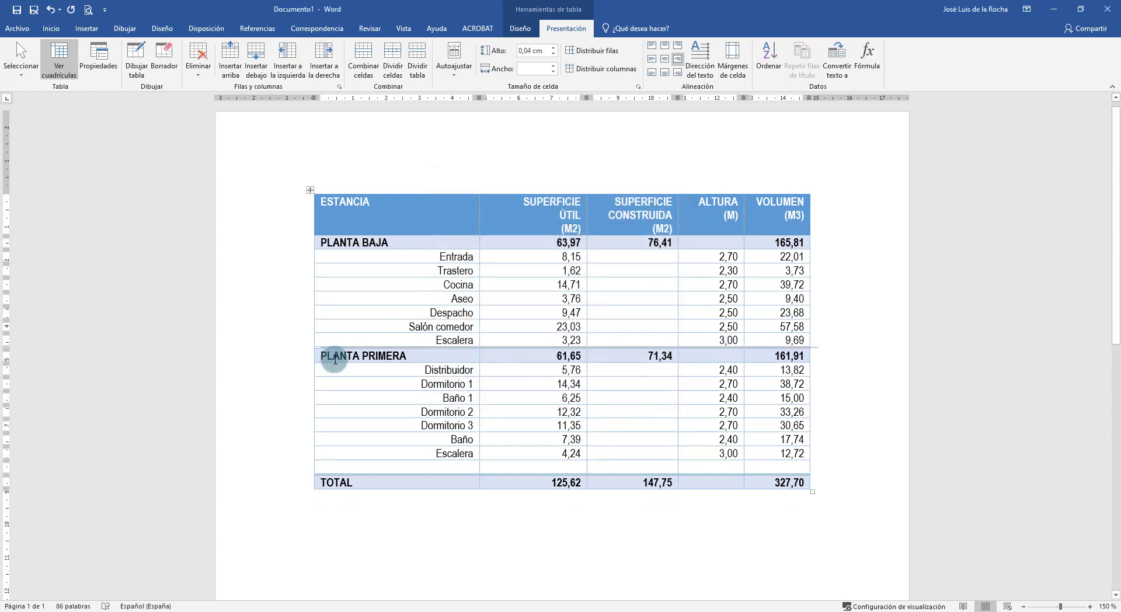
- Set the height of the blank row above PLANTA PRIMERA to 0,1 cm
{"action": "left_click", "coordinate": [99, 59]}
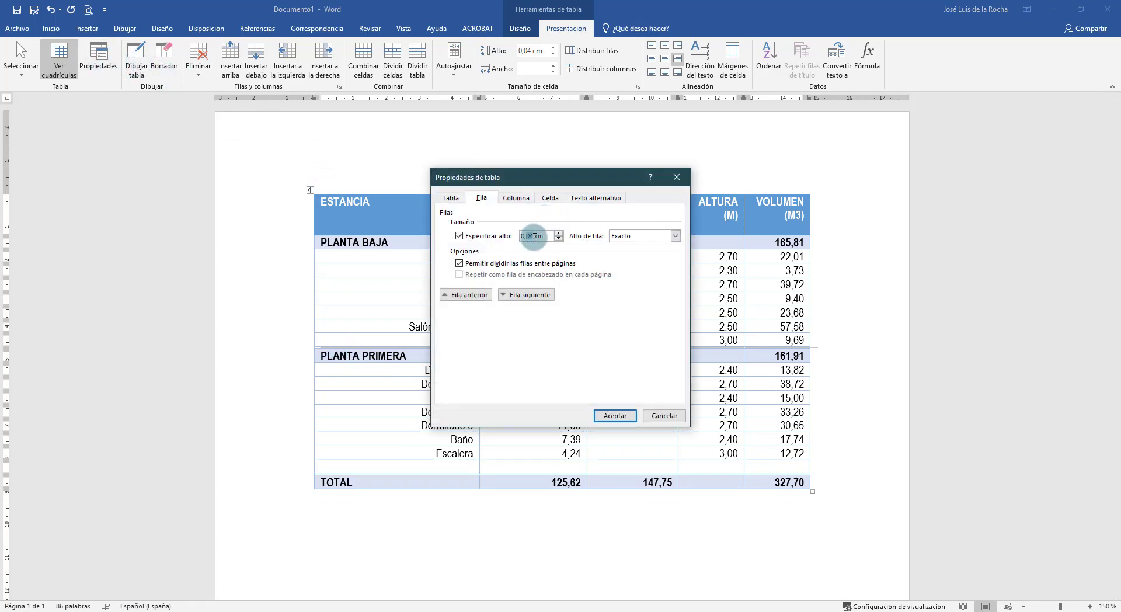
{"action": "type", "text": "0,1"}
{"action": "left_click", "coordinate": [613, 415]}
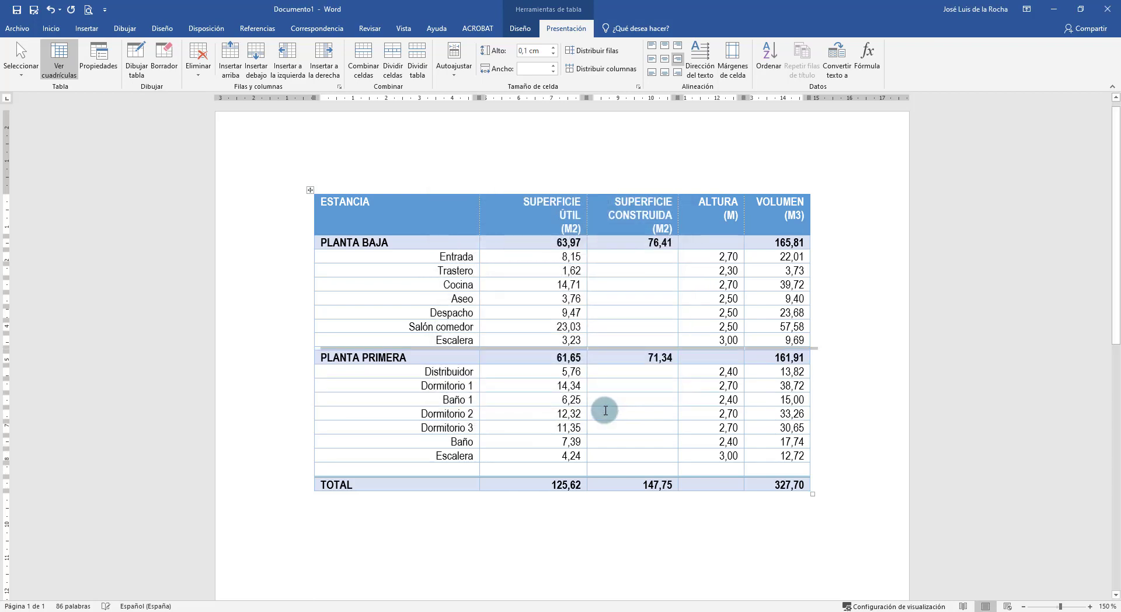
{"action": "left_click", "coordinate": [562, 400]}
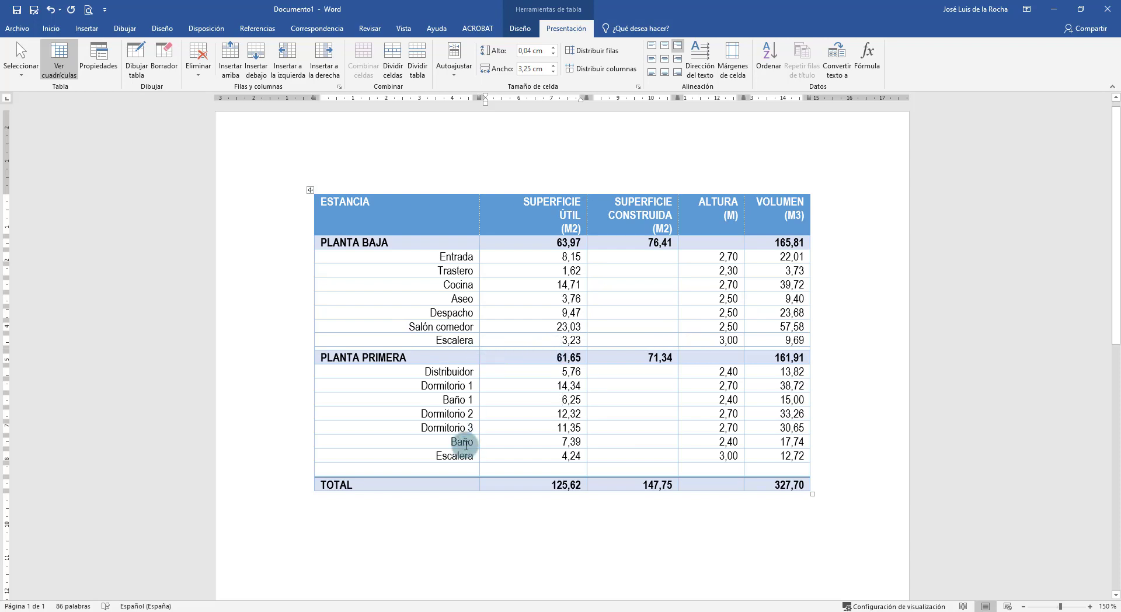
- Set the row height rule of the blank row above TOTAL to Exacto in the table properties
{"action": "mouse_move", "coordinate": [274, 461]}
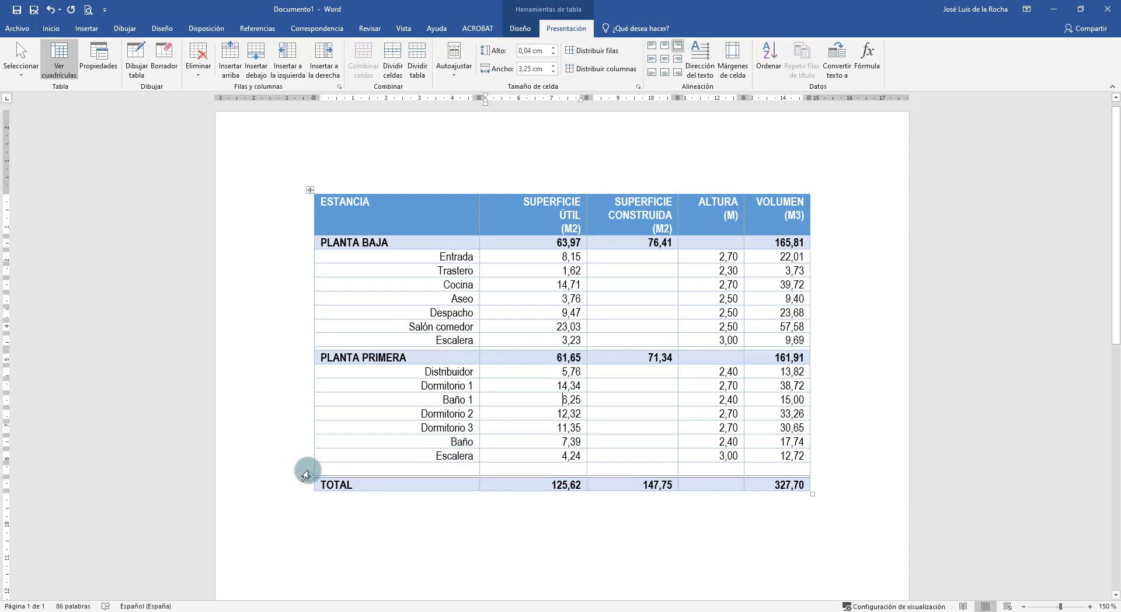
{"action": "left_click", "coordinate": [307, 474]}
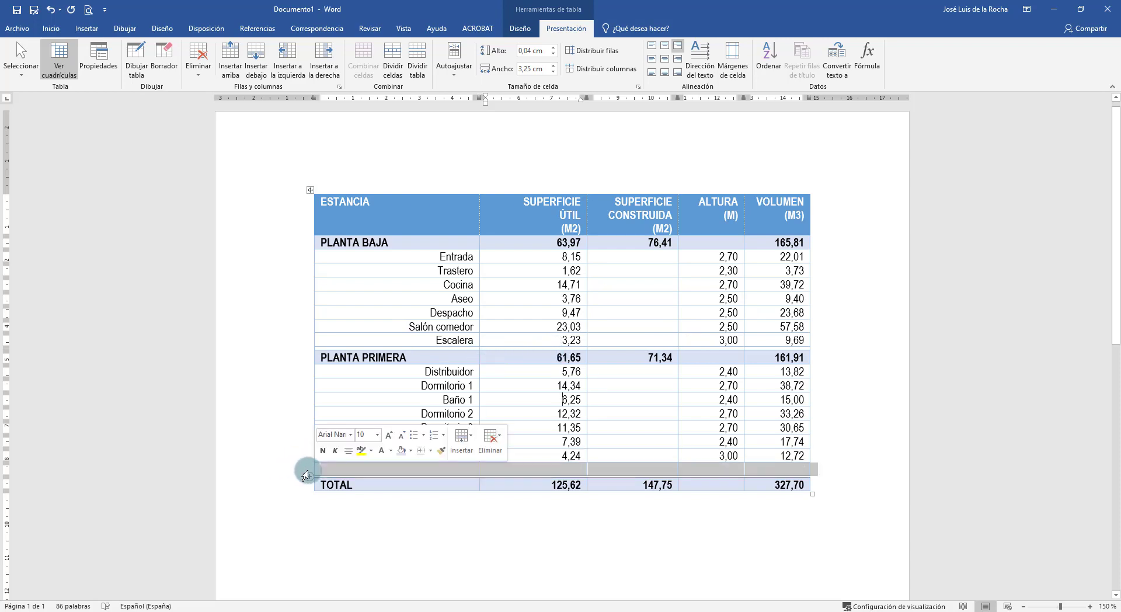
{"action": "right_click", "coordinate": [409, 471]}
{"action": "left_click", "coordinate": [426, 445]}
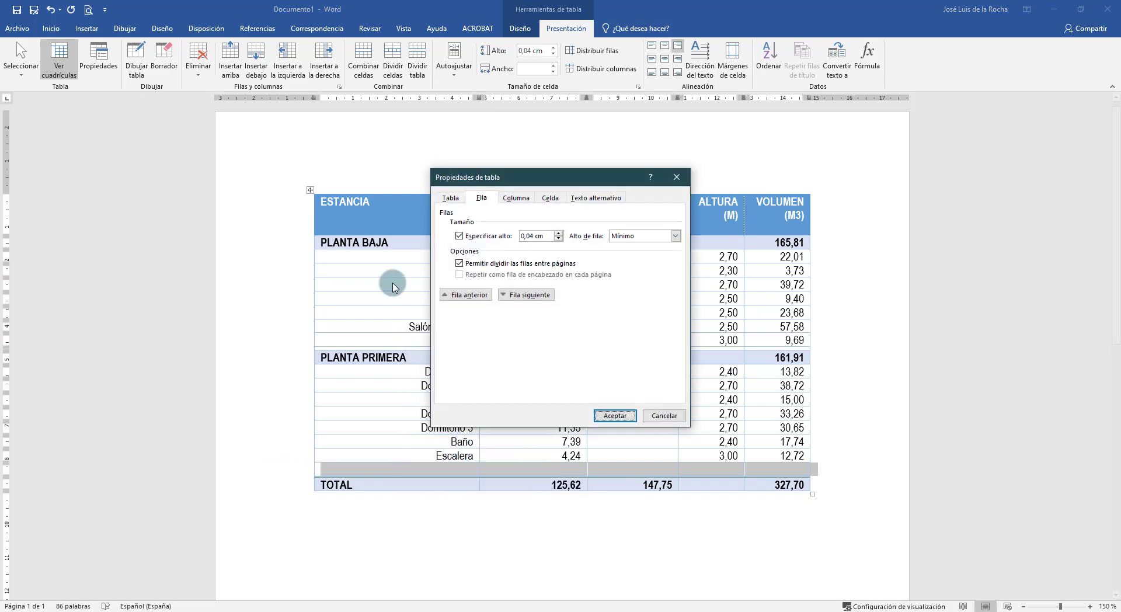
{"action": "left_click", "coordinate": [622, 236]}
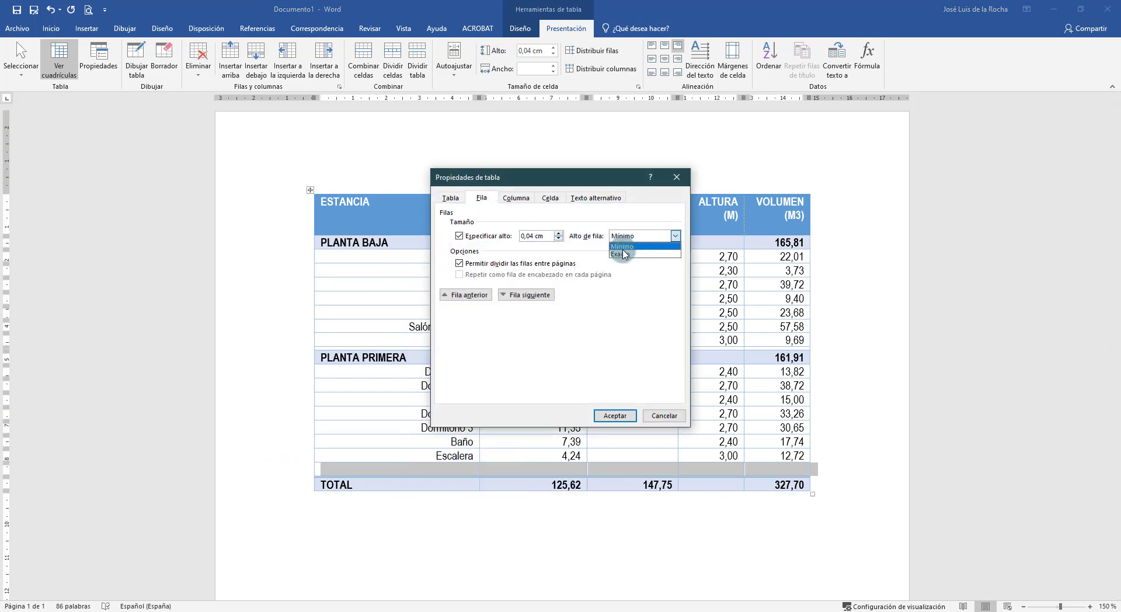
{"action": "left_click", "coordinate": [624, 254]}
{"action": "left_click", "coordinate": [615, 415]}
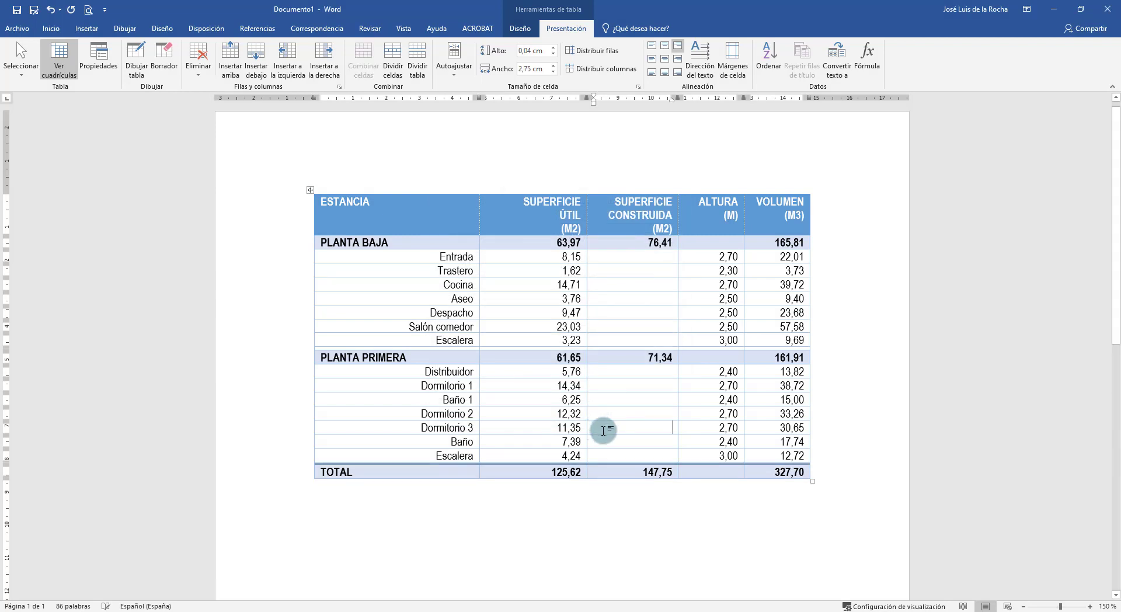
- Replace PLANTA BAJA's SUPERFICIE ÚTIL subtotal with the formula =SUM(BELOW) in number format #.##0,00
{"action": "double_click", "coordinate": [563, 243]}
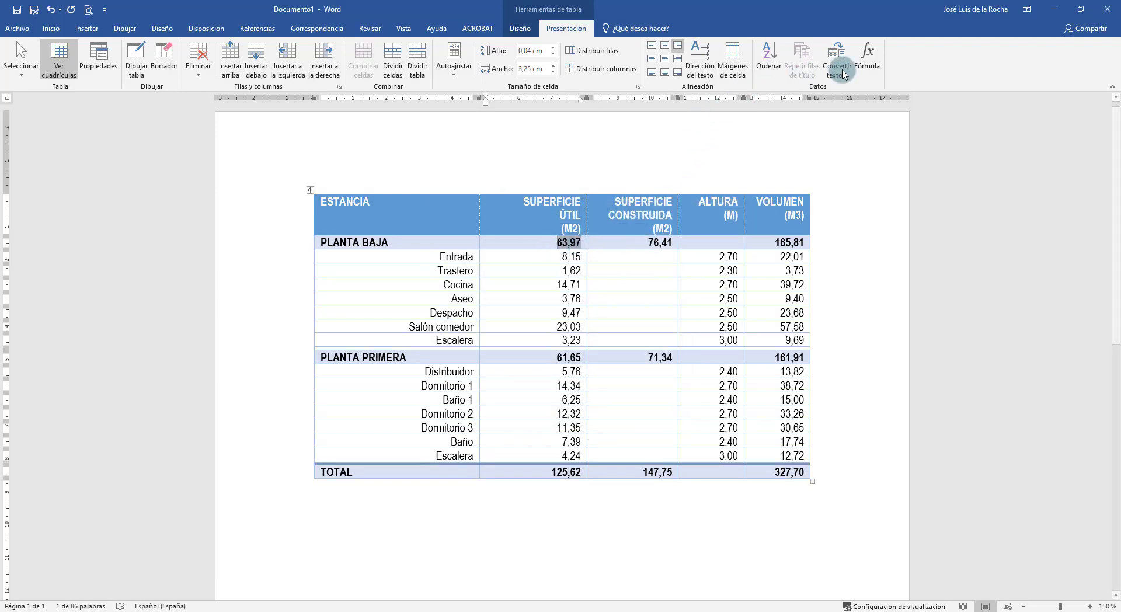
{"action": "left_click", "coordinate": [869, 58]}
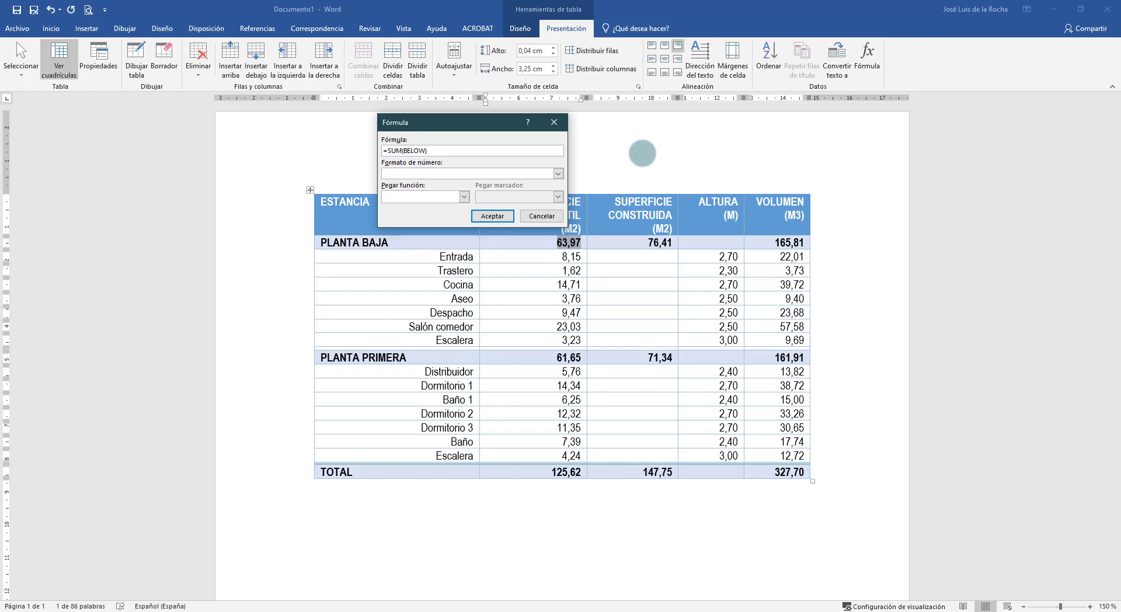
{"action": "left_click", "coordinate": [558, 174]}
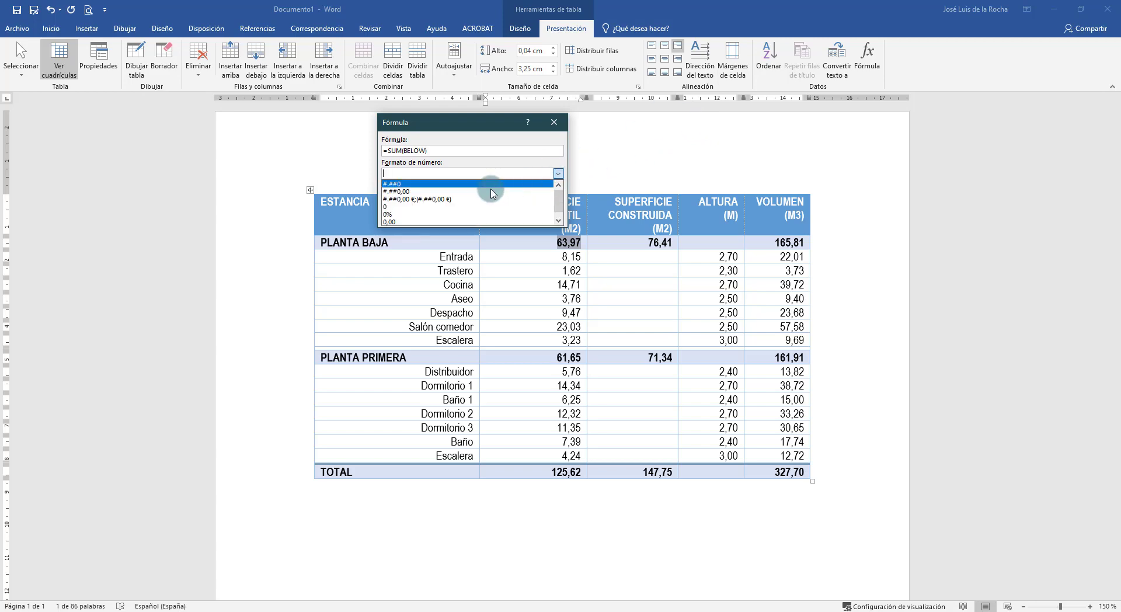
{"action": "left_click", "coordinate": [465, 192]}
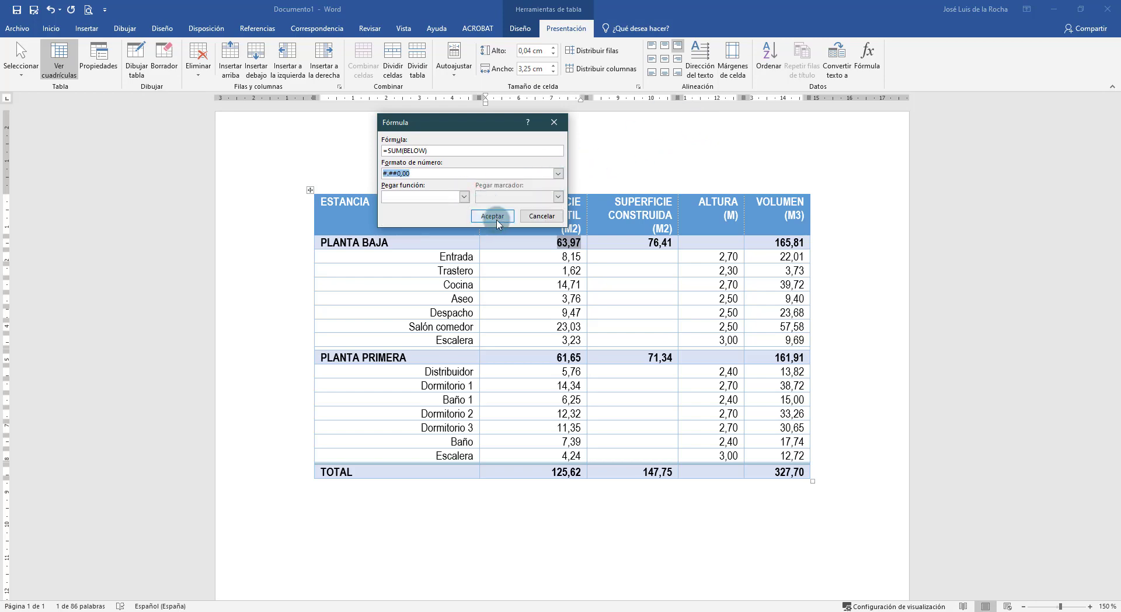
{"action": "left_click", "coordinate": [494, 217]}
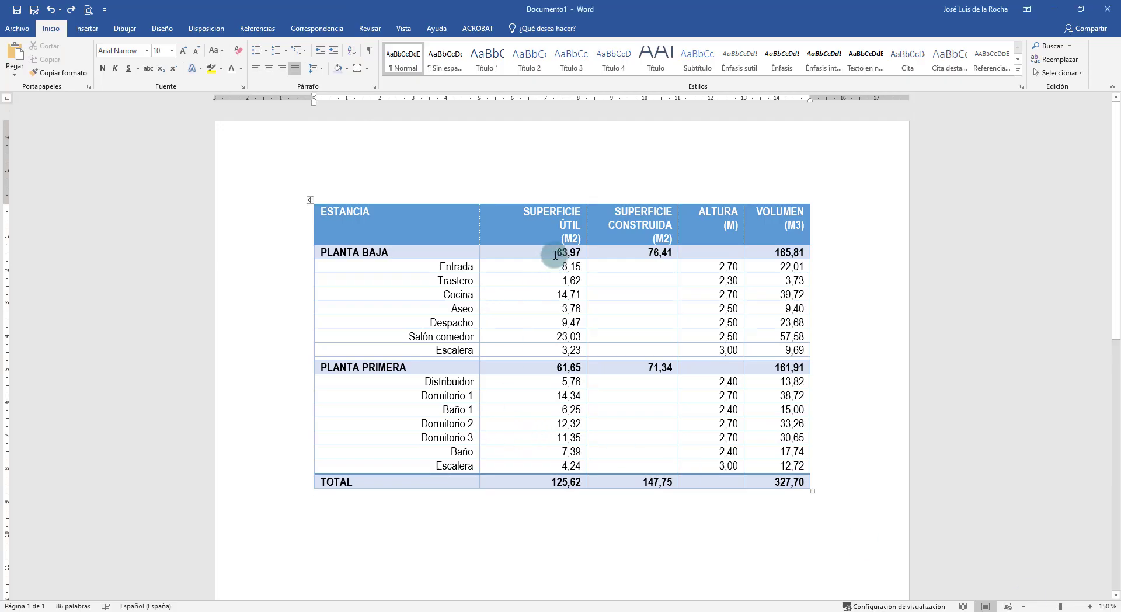
- Copy PLANTA BAJA's SUPERFICIE ÚTIL formula into its VOLUMEN cell and update the field there
{"action": "mouse_move", "coordinate": [558, 253]}
{"action": "left_mouse_down"}
{"action": "mouse_move", "coordinate": [590, 255]}
{"action": "mouse_move", "coordinate": [575, 254]}
{"action": "left_mouse_up"}
{"action": "key", "text": "ctrl+c"}
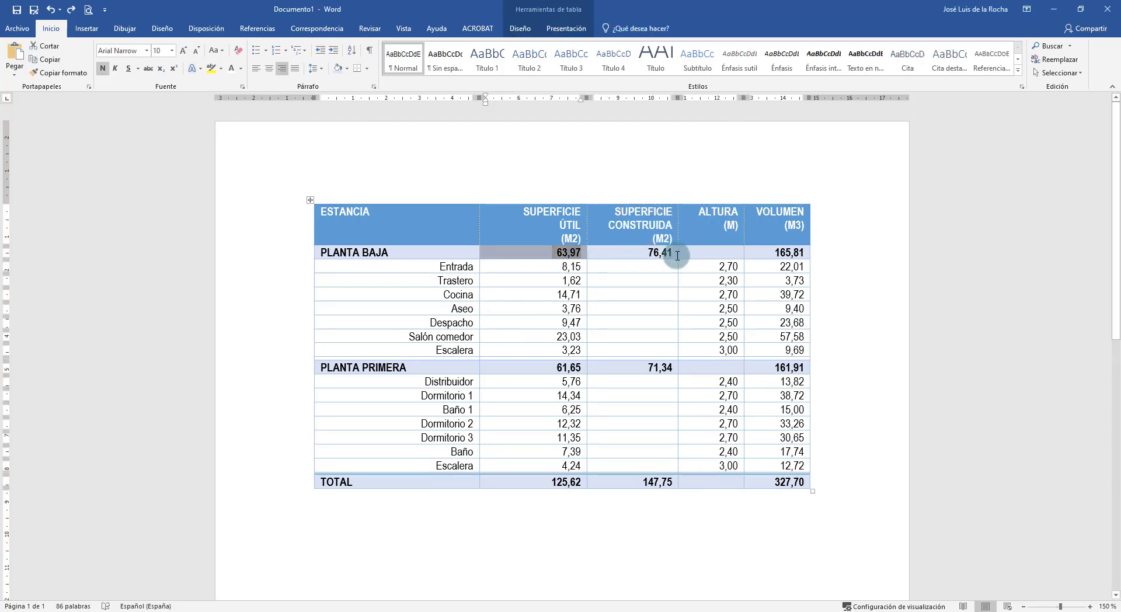
{"action": "left_click", "coordinate": [798, 253]}
{"action": "key", "text": "ctrl+v"}
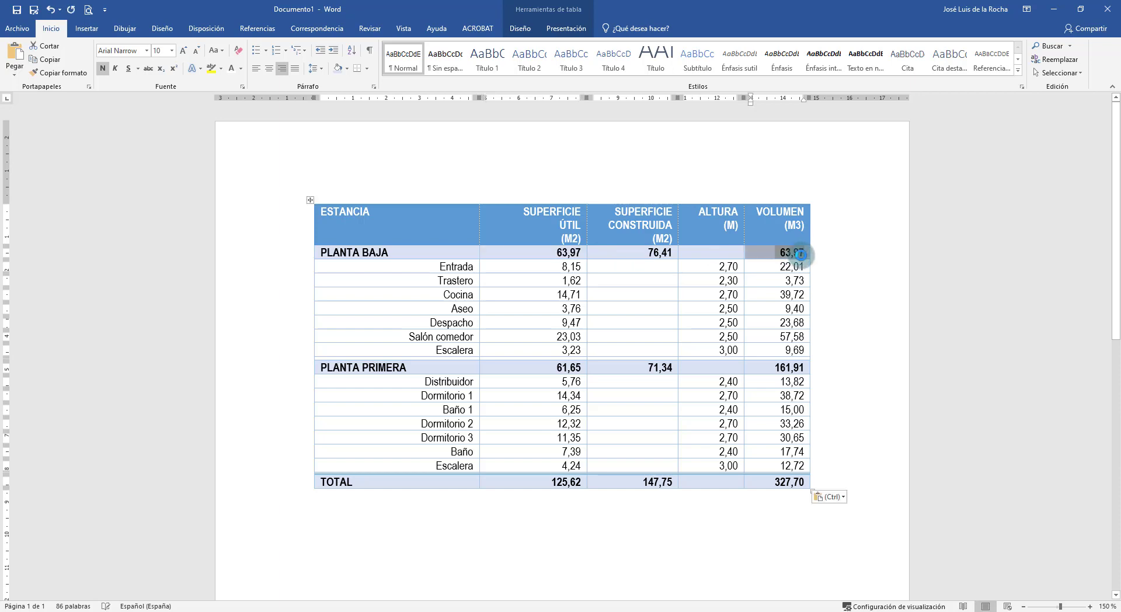
{"action": "left_click", "coordinate": [798, 257]}
{"action": "key", "text": "F9"}
{"action": "left_click", "coordinate": [788, 266]}
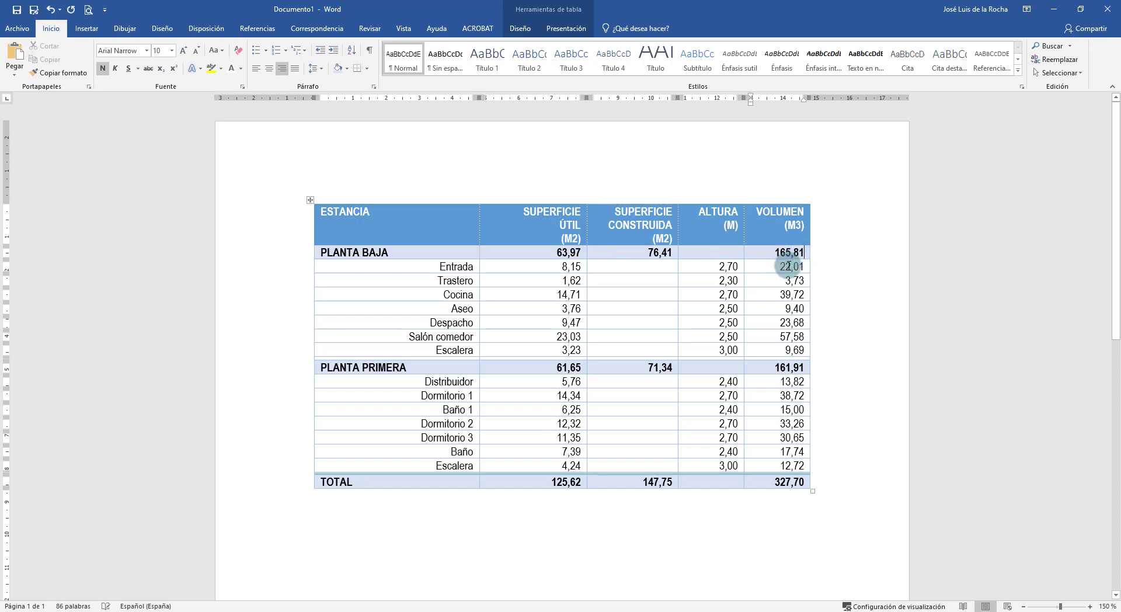
- Copy PLANTA BAJA's SUPERFICIE ÚTIL formula into PLANTA PRIMERA's SUPERFICIE ÚTIL and VOLUMEN cells and update both fields
{"action": "left_click", "coordinate": [574, 255]}
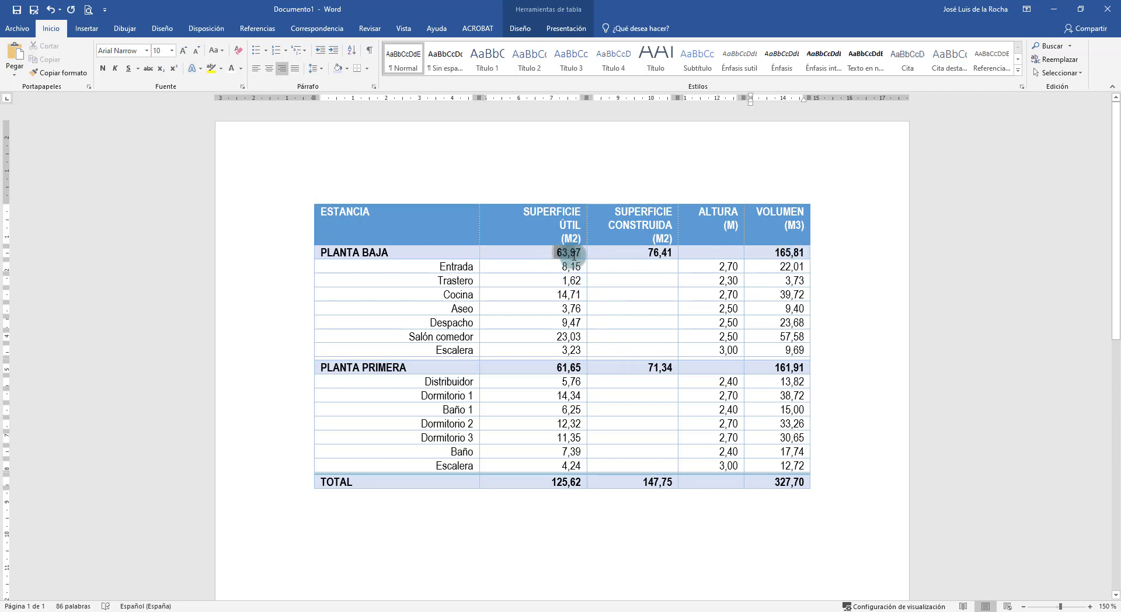
{"action": "left_click_drag", "start_coordinate": [554, 367], "coordinate": [587, 367]}
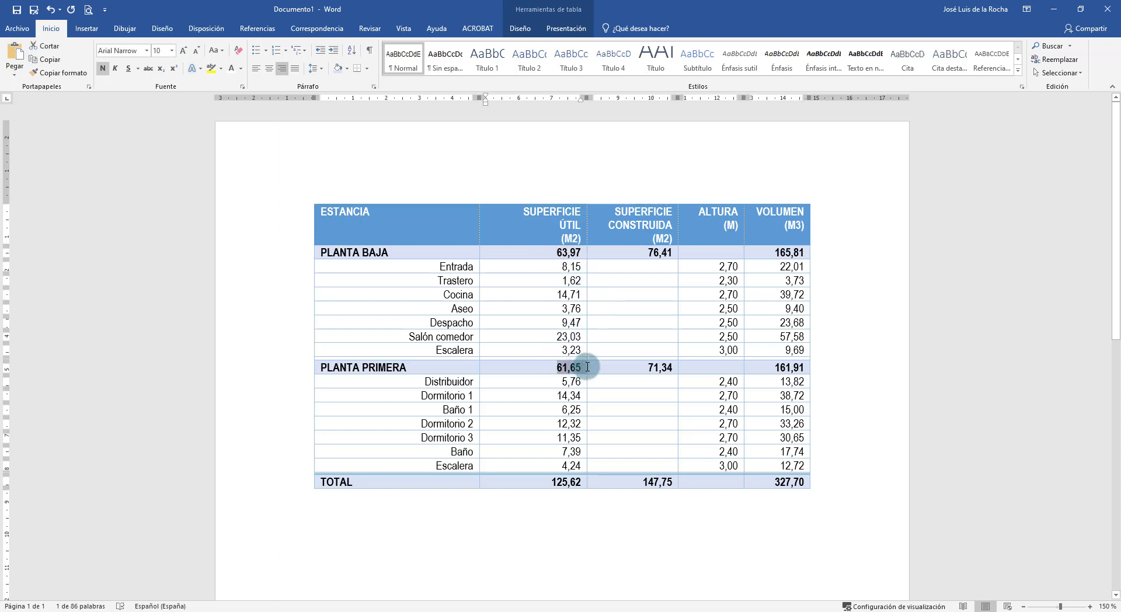
{"action": "key", "text": "ctrl+v"}
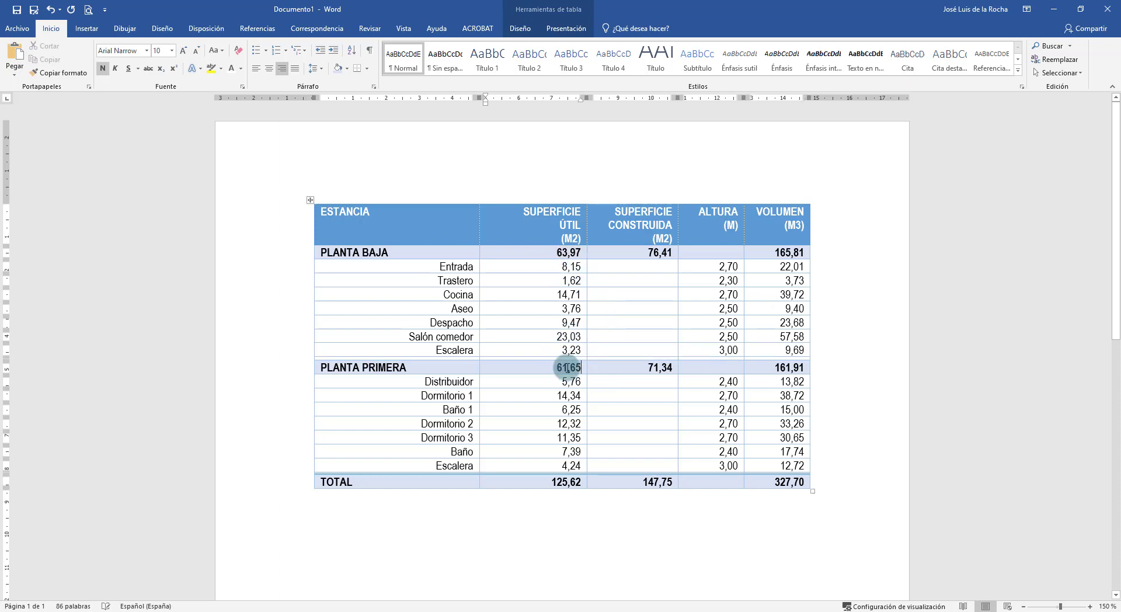
{"action": "left_click", "coordinate": [580, 367]}
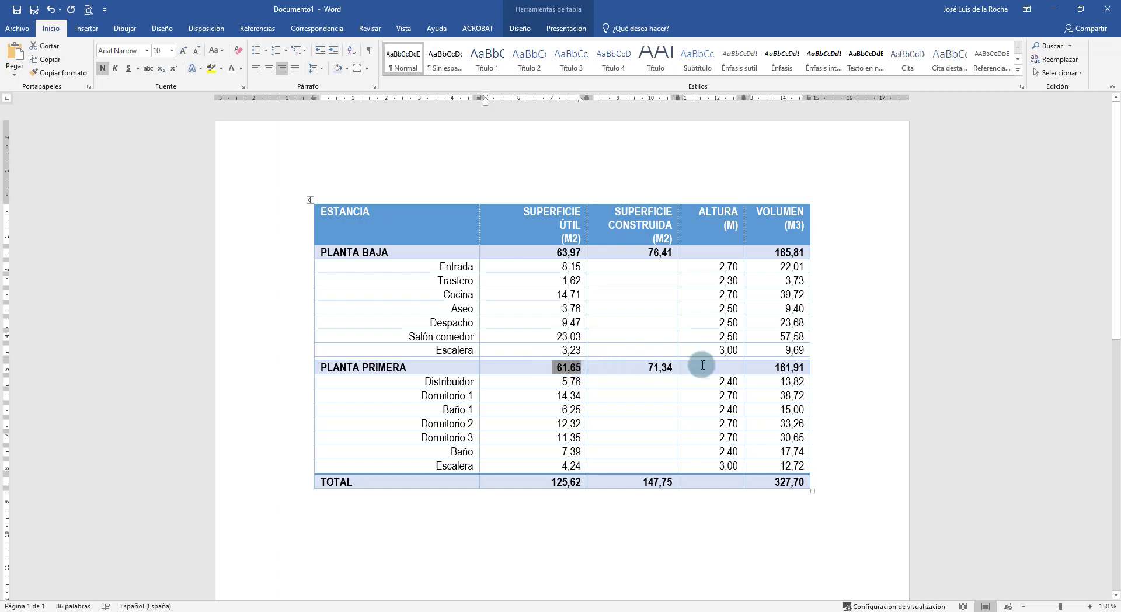
{"action": "left_click_drag", "start_coordinate": [745, 369], "coordinate": [805, 368]}
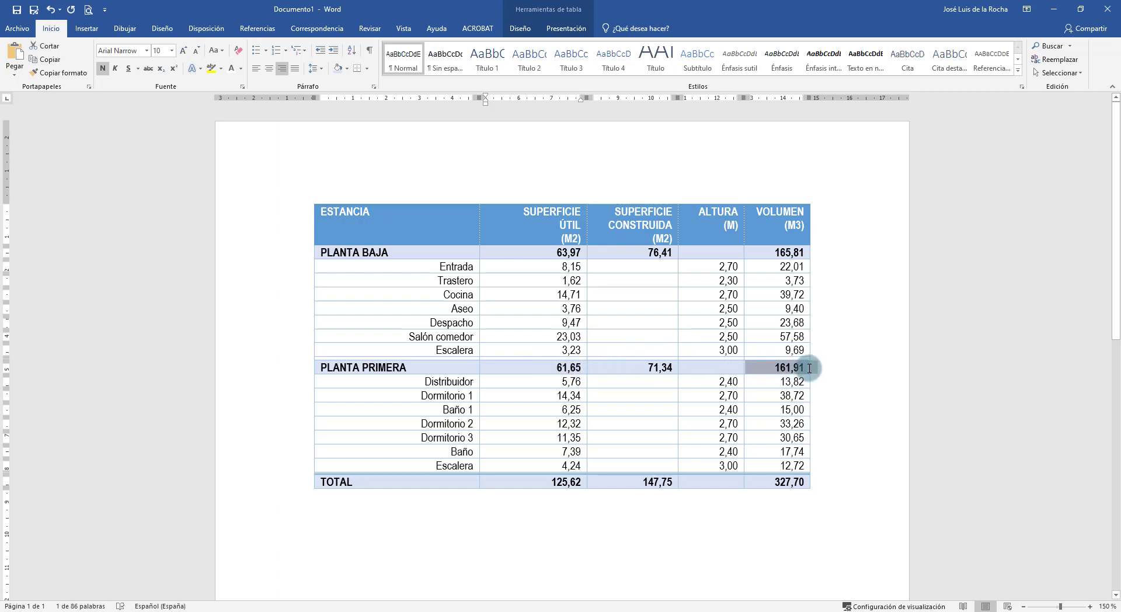
{"action": "type", "text": "61,65"}
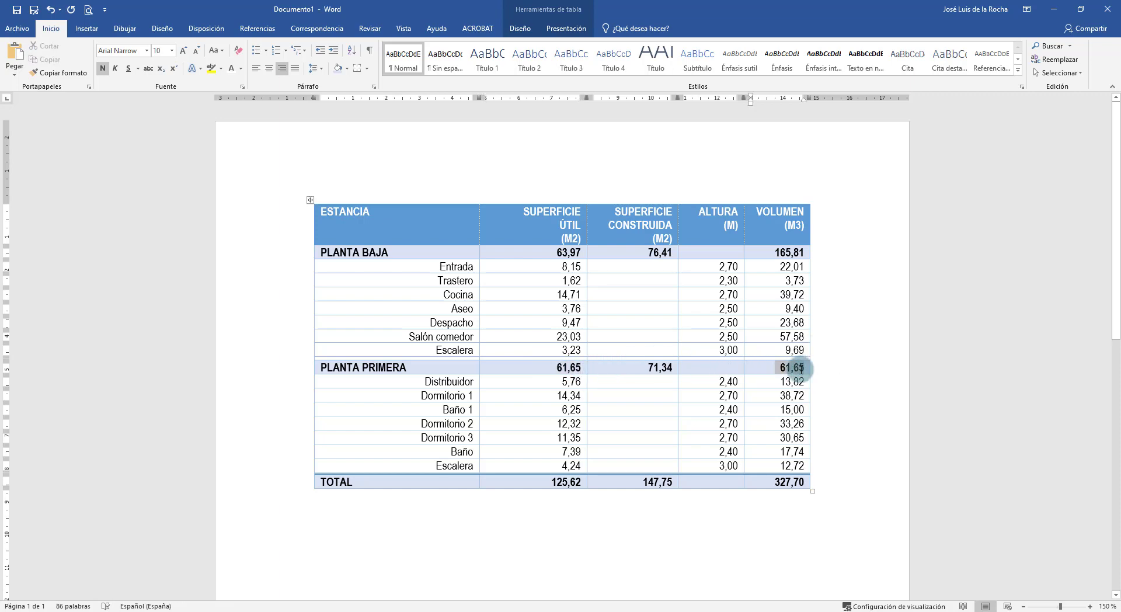
{"action": "left_click", "coordinate": [800, 368]}
- Show the field codes for the whole table to examine the subtotal formulas of both floors
{"action": "left_click_drag", "start_coordinate": [553, 252], "coordinate": [581, 252]}
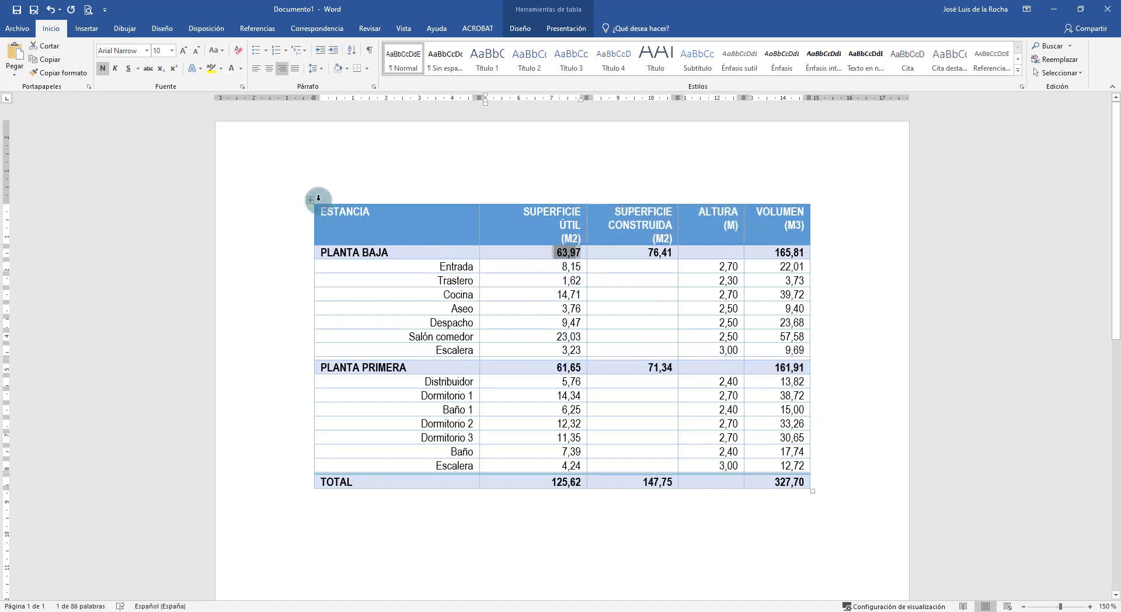
{"action": "left_click", "coordinate": [312, 202]}
{"action": "key", "text": "shift+F9"}
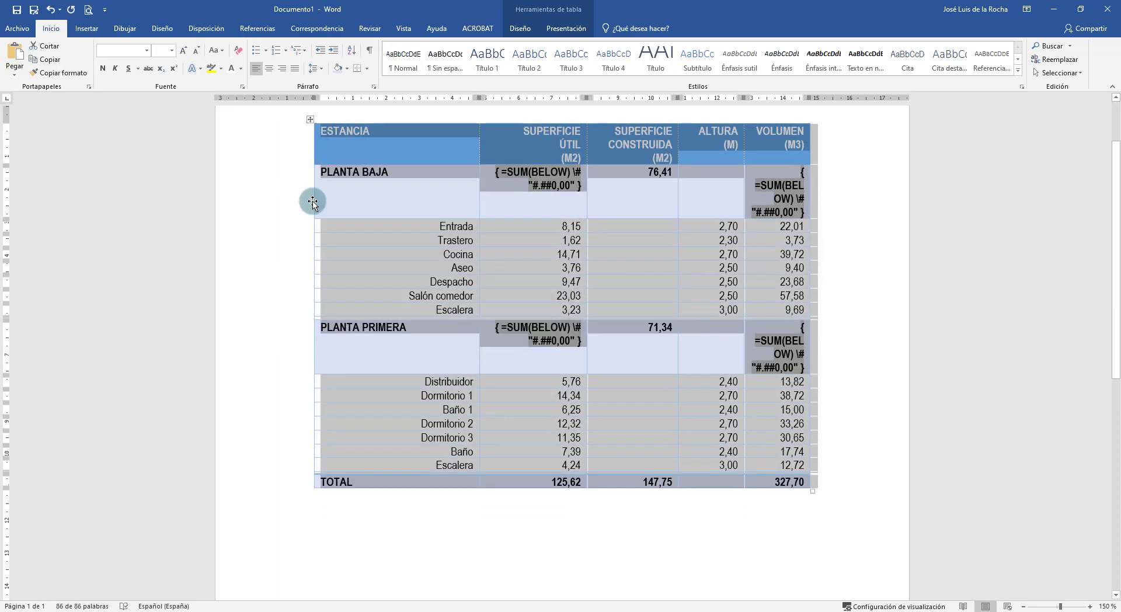
{"action": "left_click", "coordinate": [500, 188]}
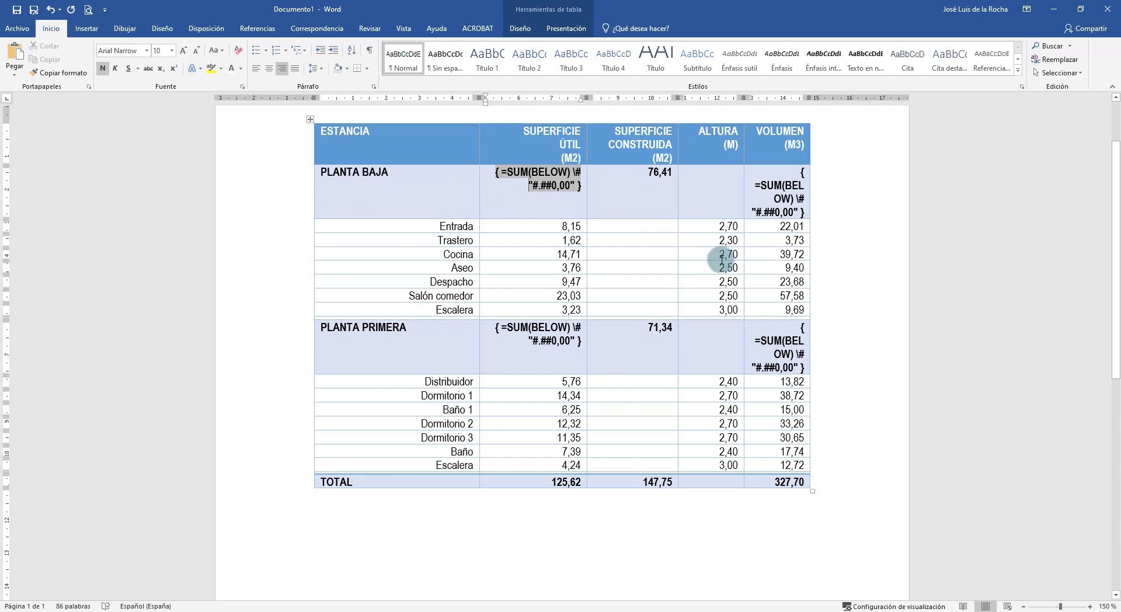
- Replace Entrada's VOLUMEN value with the formula =PRODUCT(LEFT) in number format #.##0,00
{"action": "left_click", "coordinate": [793, 228]}
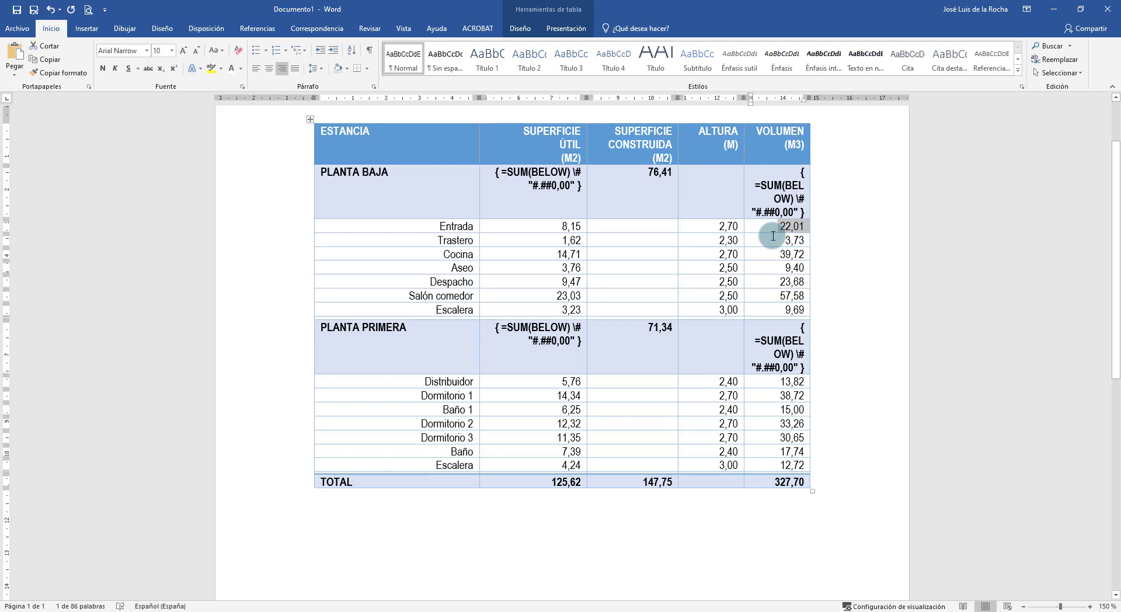
{"action": "key", "text": "Delete"}
{"action": "left_click", "coordinate": [566, 28]}
{"action": "left_click", "coordinate": [868, 59]}
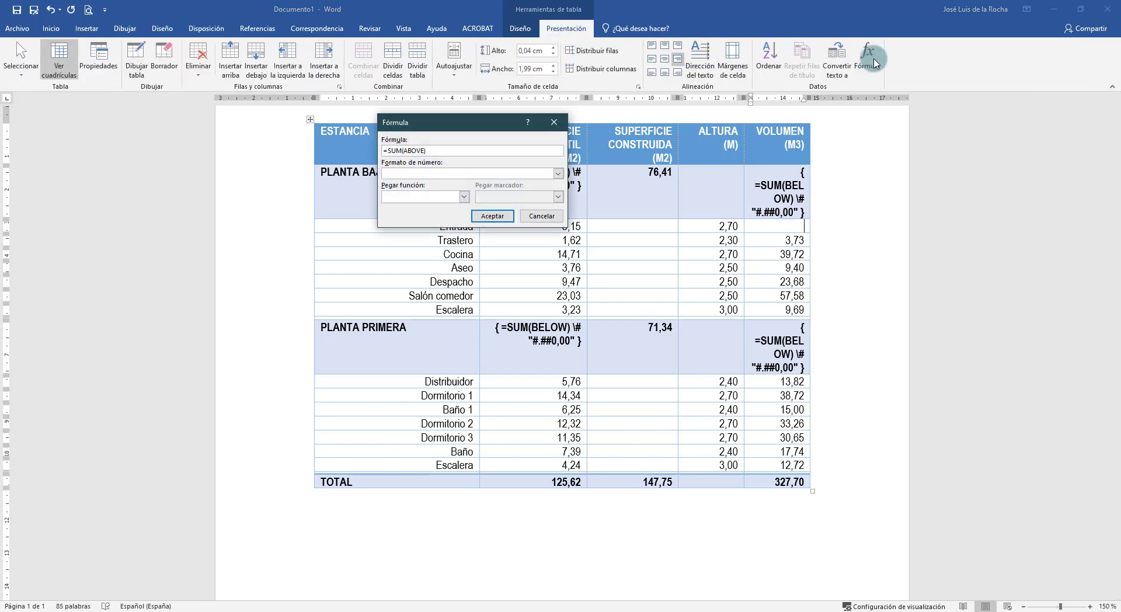
{"action": "left_click", "coordinate": [410, 151]}
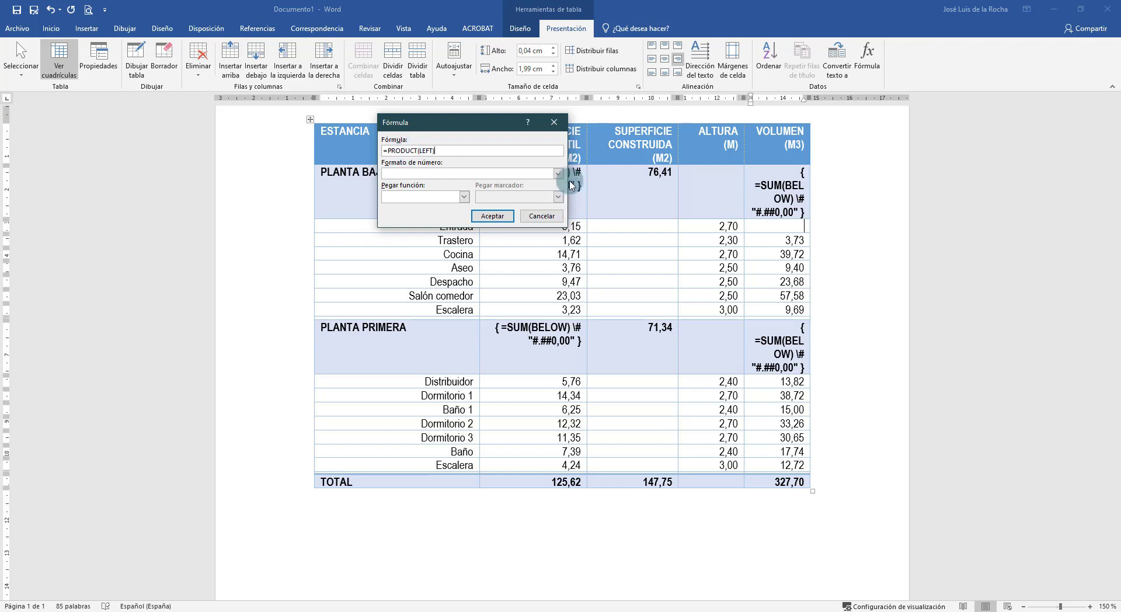
{"action": "left_click", "coordinate": [558, 174]}
{"action": "left_click", "coordinate": [505, 195]}
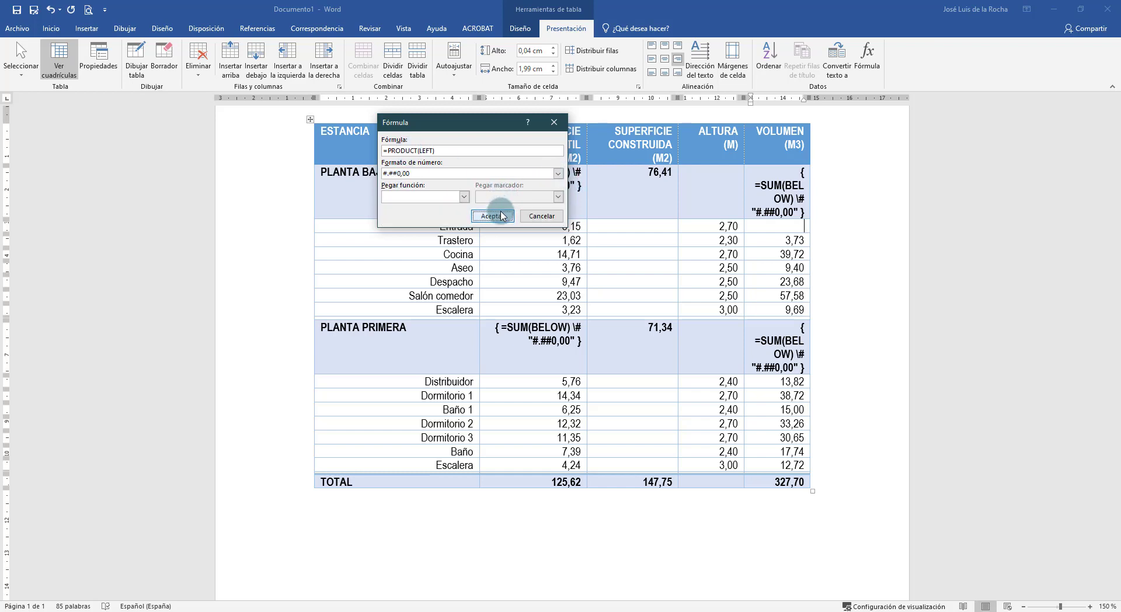
{"action": "left_click", "coordinate": [490, 215]}
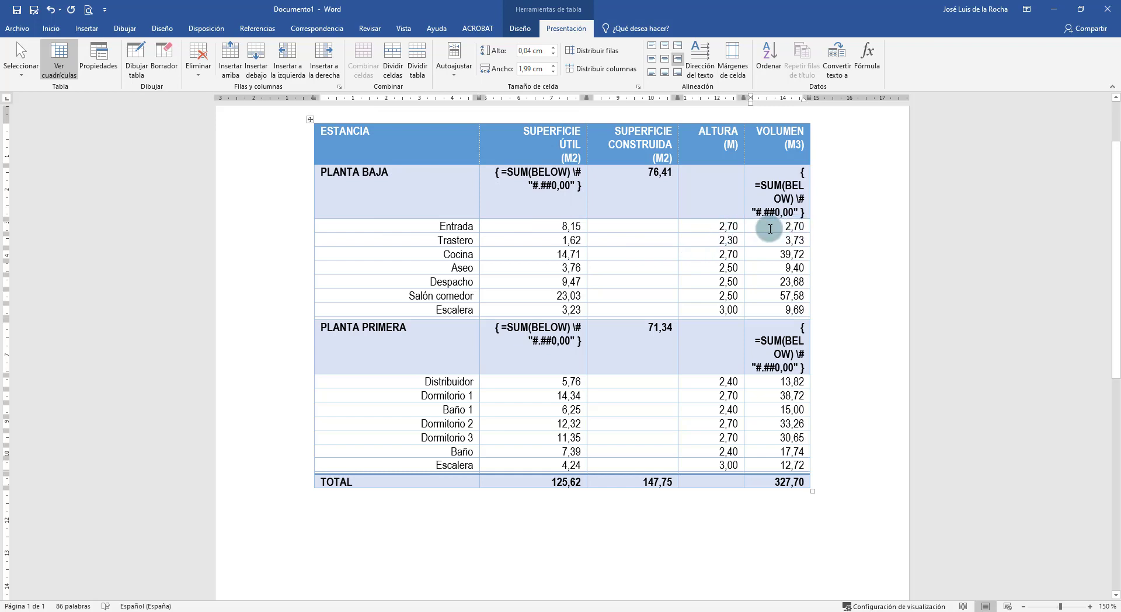
- Enter 1 in Entrada's SUPERFICIE CONSTRUIDA cell, update its volume field and copy the 1 to PLANTA BAJA's other rooms
{"action": "left_click_drag", "start_coordinate": [799, 227], "coordinate": [617, 229]}
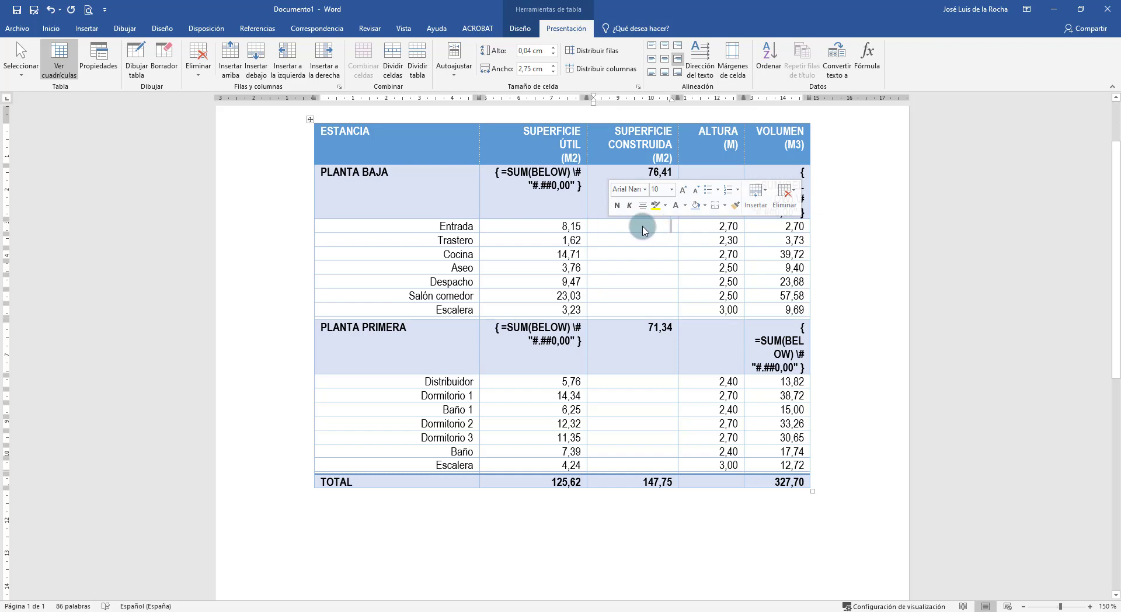
{"action": "double_click", "coordinate": [803, 226]}
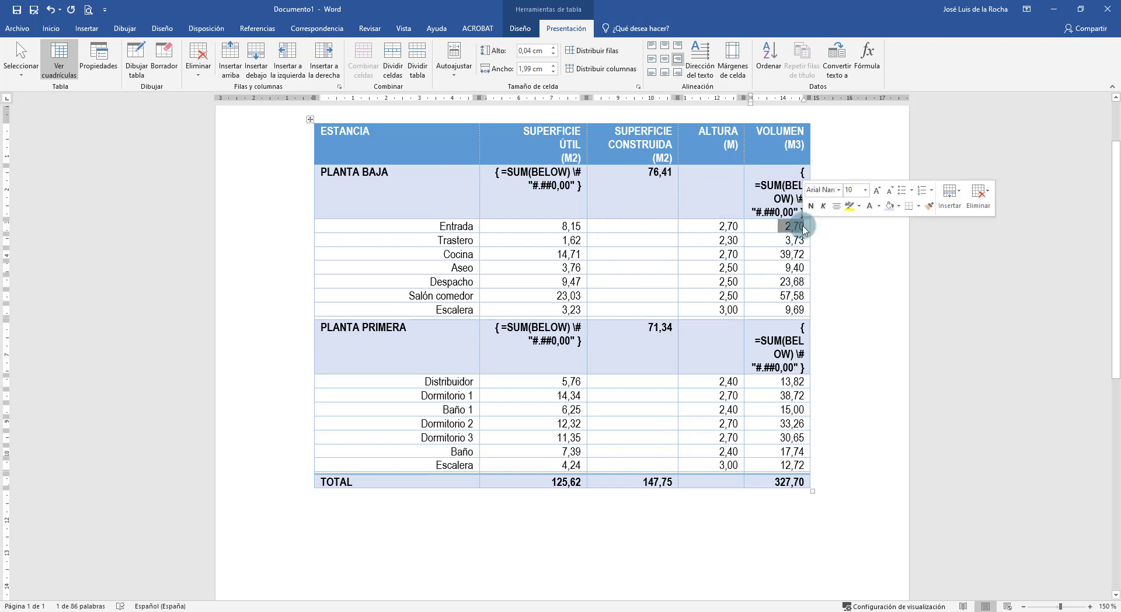
{"action": "left_click", "coordinate": [660, 230]}
{"action": "type", "text": "1"}
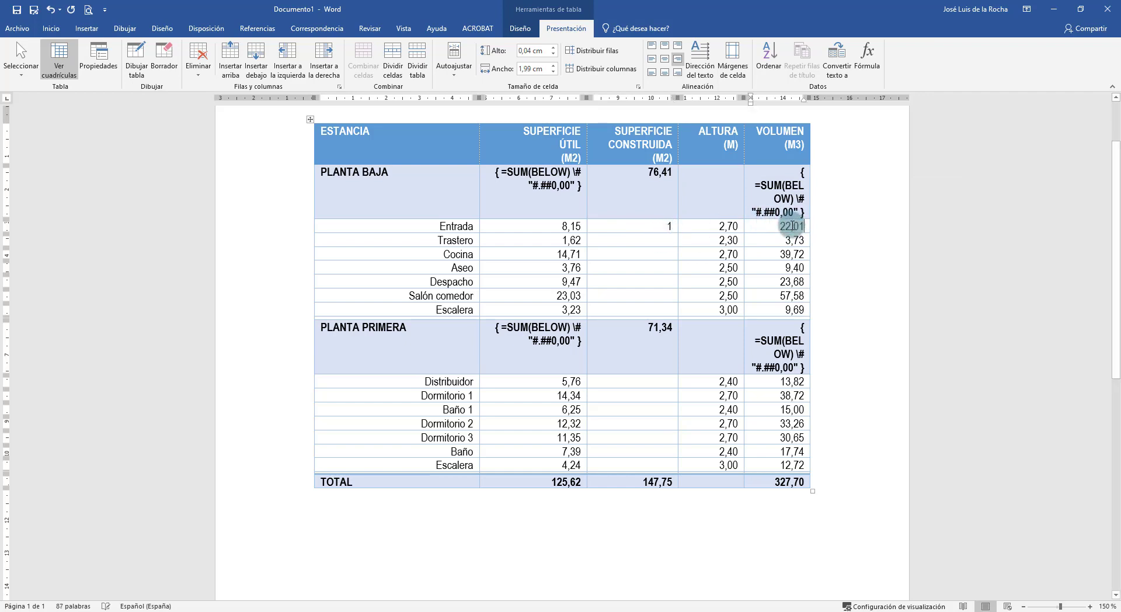
{"action": "double_click", "coordinate": [671, 228]}
{"action": "key", "text": "ctrl+c"}
{"action": "left_click_drag", "start_coordinate": [642, 226], "coordinate": [660, 310]}
{"action": "key", "text": "ctrl+v"}
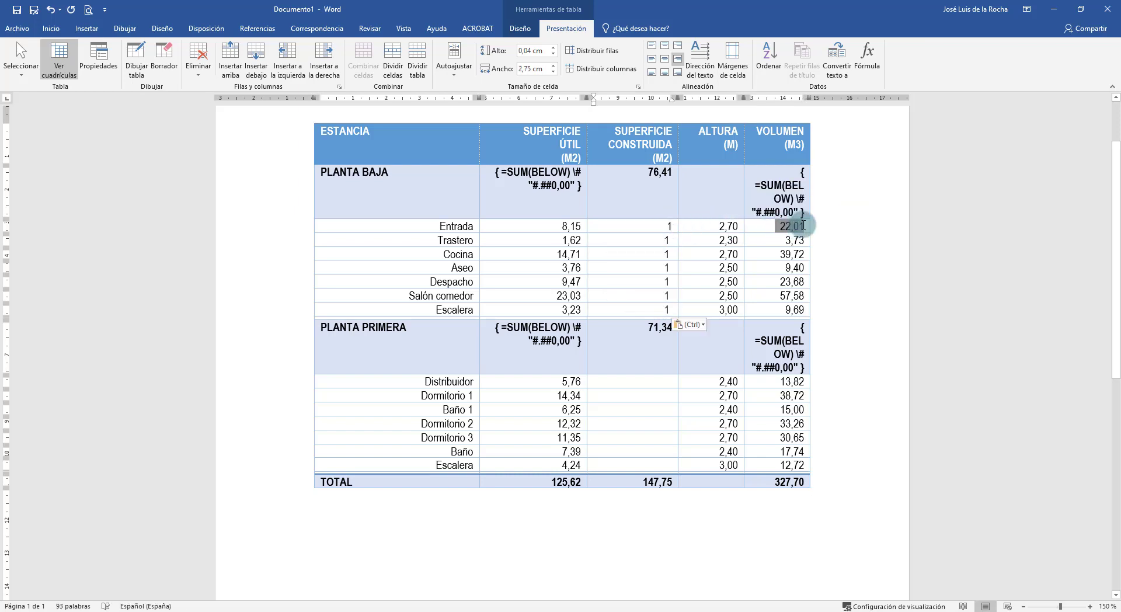
- Copy Entrada's VOLUMEN formula into the VOLUMEN cells of PLANTA BAJA's other rooms, from Trastero to Escalera
{"action": "left_click", "coordinate": [800, 240]}
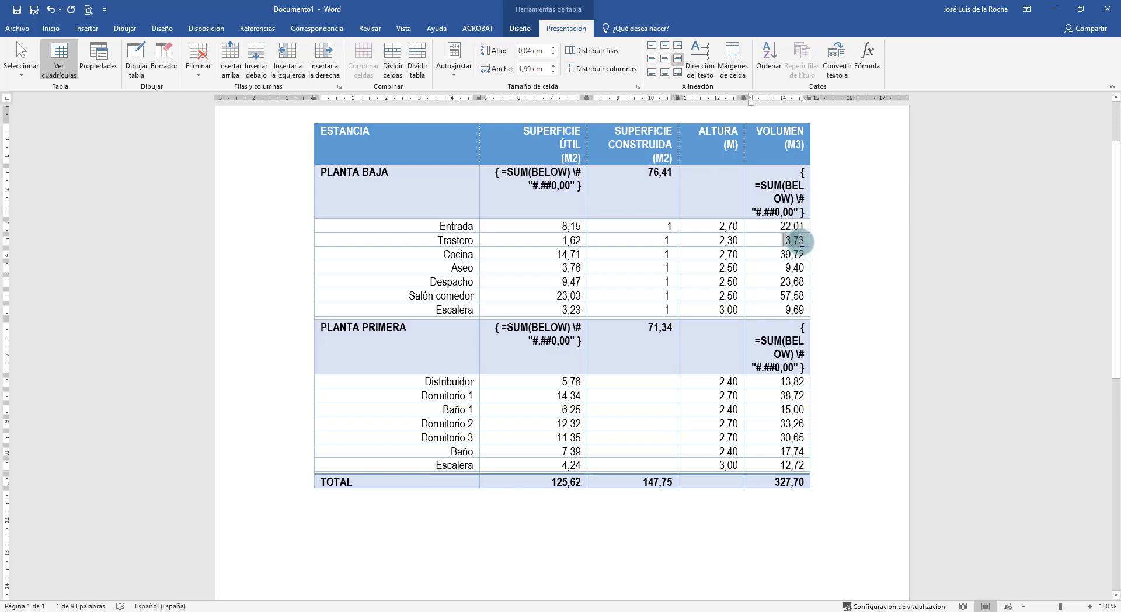
{"action": "type", "text": "22,01"}
{"action": "mouse_move", "coordinate": [781, 254]}
{"action": "left_mouse_down"}
{"action": "mouse_move", "coordinate": [803, 255]}
{"action": "mouse_move", "coordinate": [784, 255]}
{"action": "mouse_move", "coordinate": [803, 310]}
{"action": "left_mouse_up"}
{"action": "type", "text": "22,01"}
{"action": "left_click", "coordinate": [799, 268]}
{"action": "type", "text": "22,01"}
{"action": "type", "text": "22,01"}
{"action": "type", "text": "22,01"}
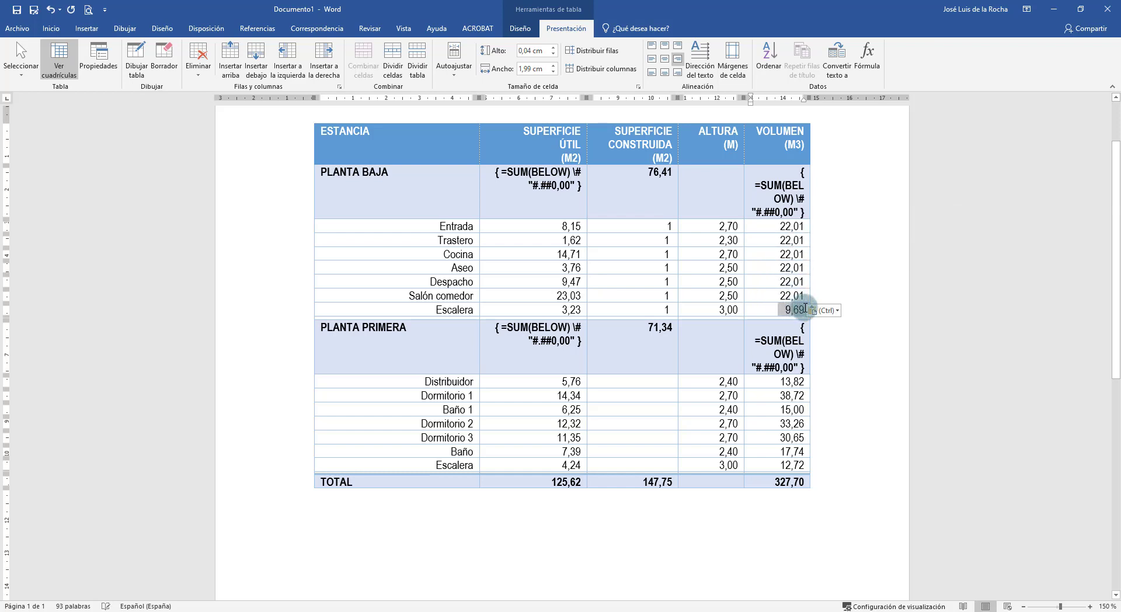
{"action": "type", "text": "22,01"}
- Update all fields in the document and switch the table back from field codes to results
{"action": "key", "text": "ctrl+e"}
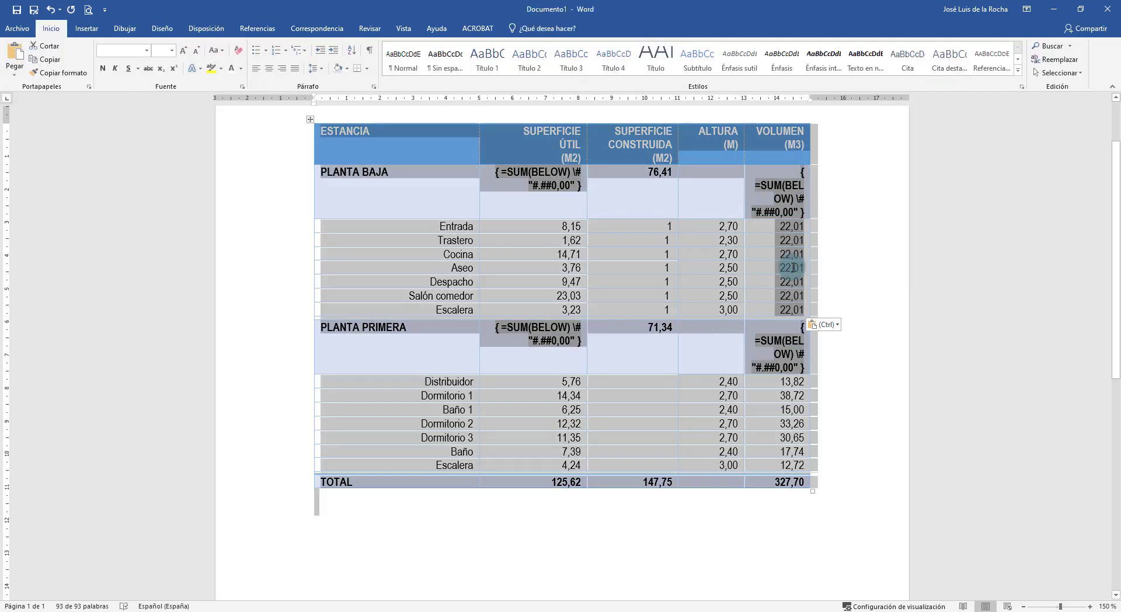
{"action": "key", "text": "F9"}
{"action": "left_click", "coordinate": [788, 270]}
{"action": "scroll", "coordinate": [774, 220], "scroll_direction": "up", "scroll_amount": 1}
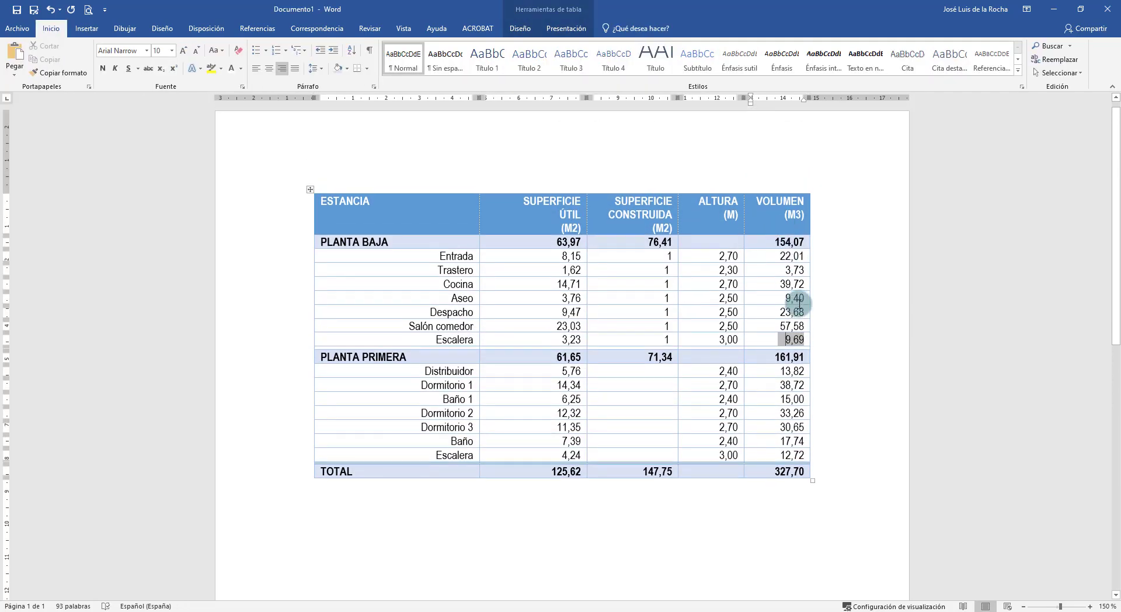
- Hide the 1s in the SUPERFICIE CONSTRUIDA cells of PLANTA BAJA's rooms by making their text white
{"action": "left_click_drag", "start_coordinate": [667, 256], "coordinate": [666, 340]}
{"action": "left_click", "coordinate": [229, 70]}
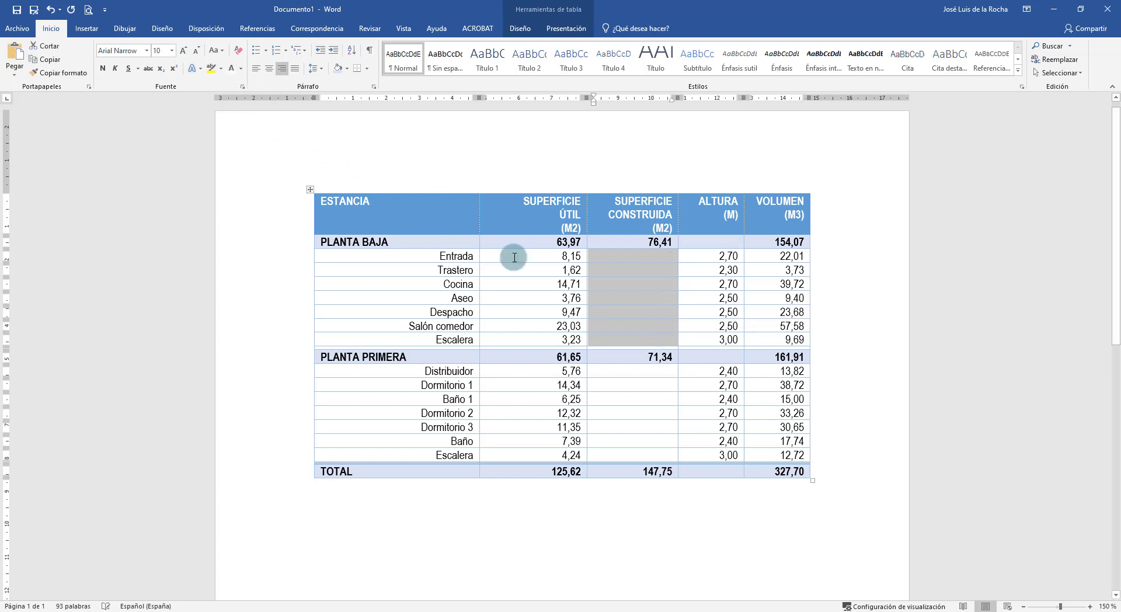
{"action": "left_click", "coordinate": [514, 255]}
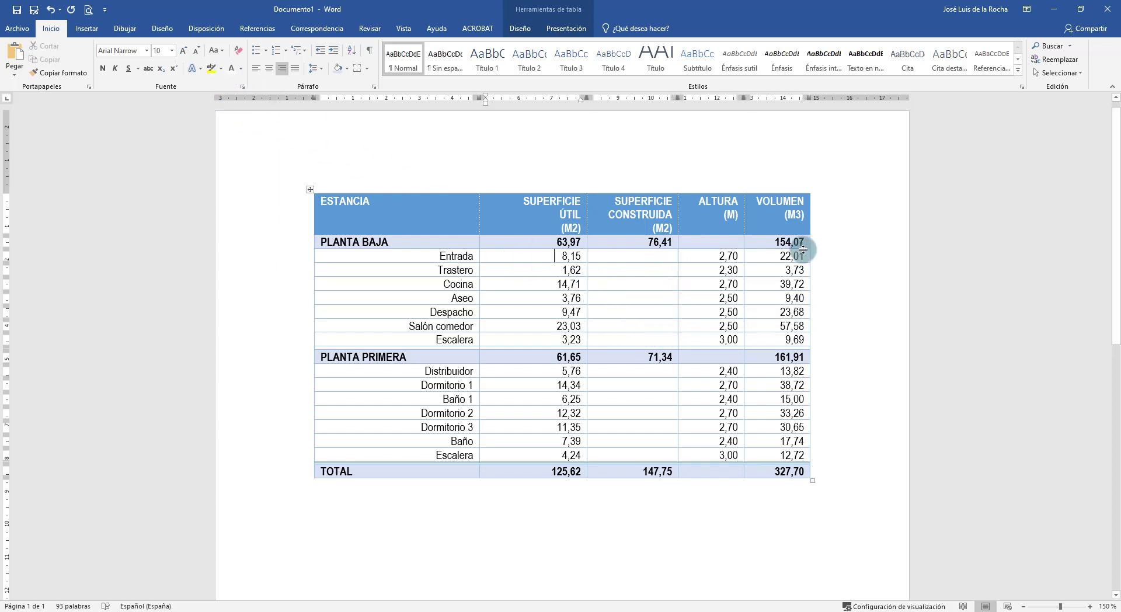
{"action": "left_click_drag", "start_coordinate": [657, 257], "coordinate": [763, 334]}
{"action": "double_click", "coordinate": [792, 339]}
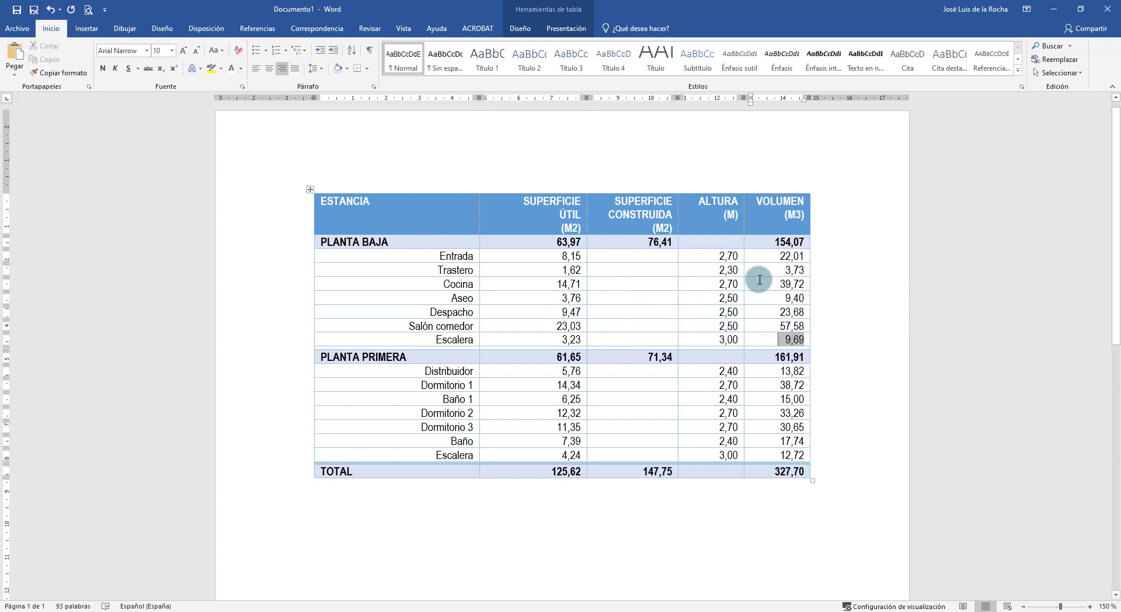
- Try the formula =PRODUCT(B2;D2) in format #.##0,00 for Entrada's VOLUMEN cell
{"action": "left_click_drag", "start_coordinate": [774, 256], "coordinate": [788, 256]}
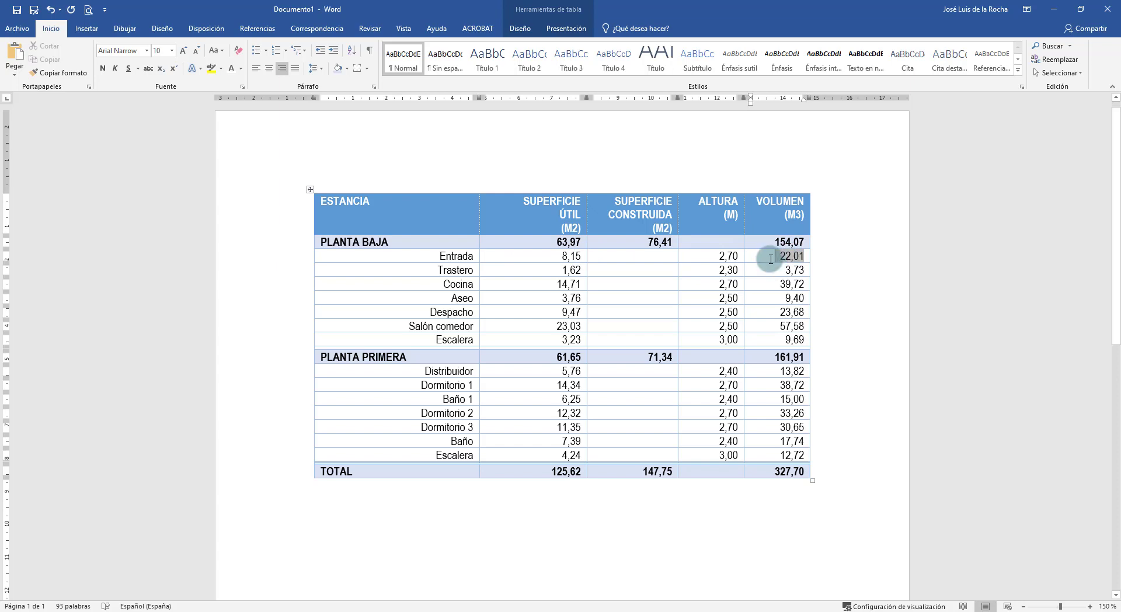
{"action": "left_click", "coordinate": [566, 28]}
{"action": "left_click", "coordinate": [868, 58]}
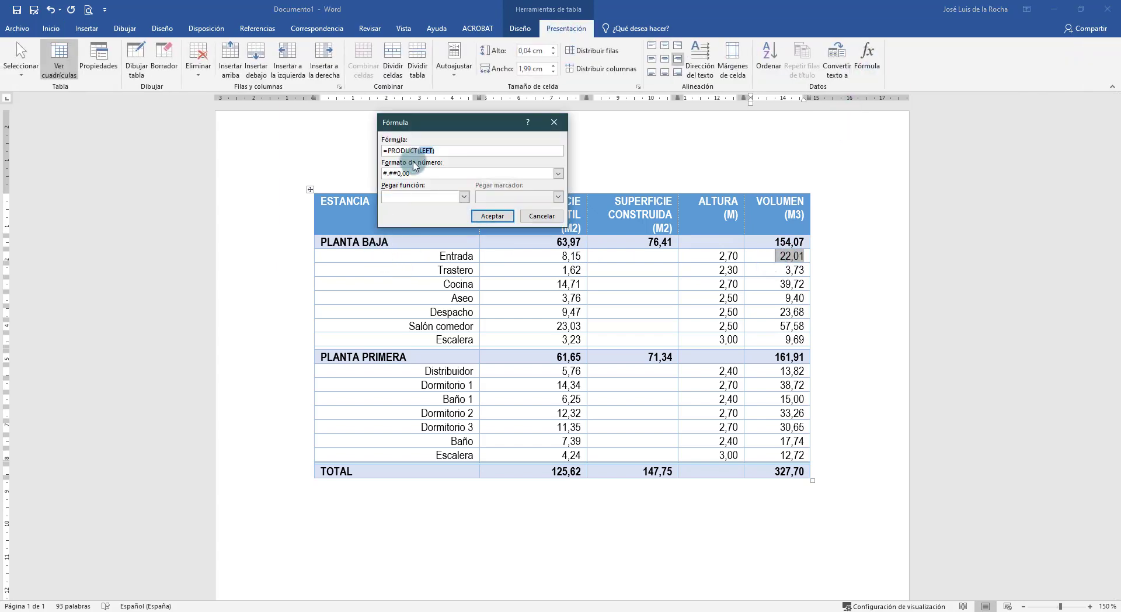
{"action": "left_click_drag", "start_coordinate": [444, 123], "coordinate": [453, 275]}
{"action": "type", "text": "B2;D2"}
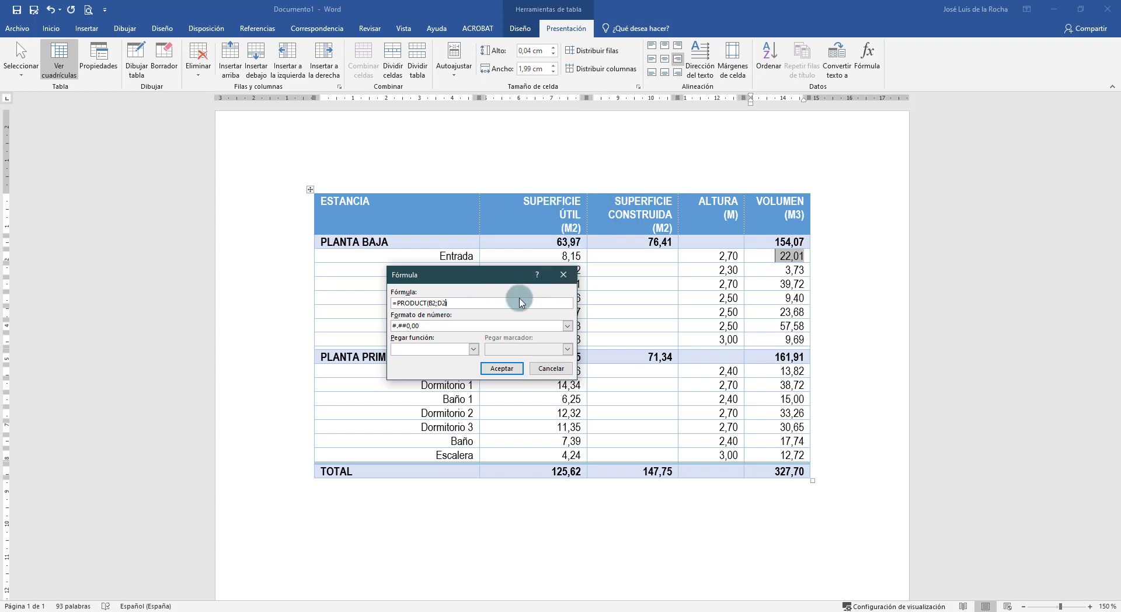
{"action": "left_click", "coordinate": [502, 369]}
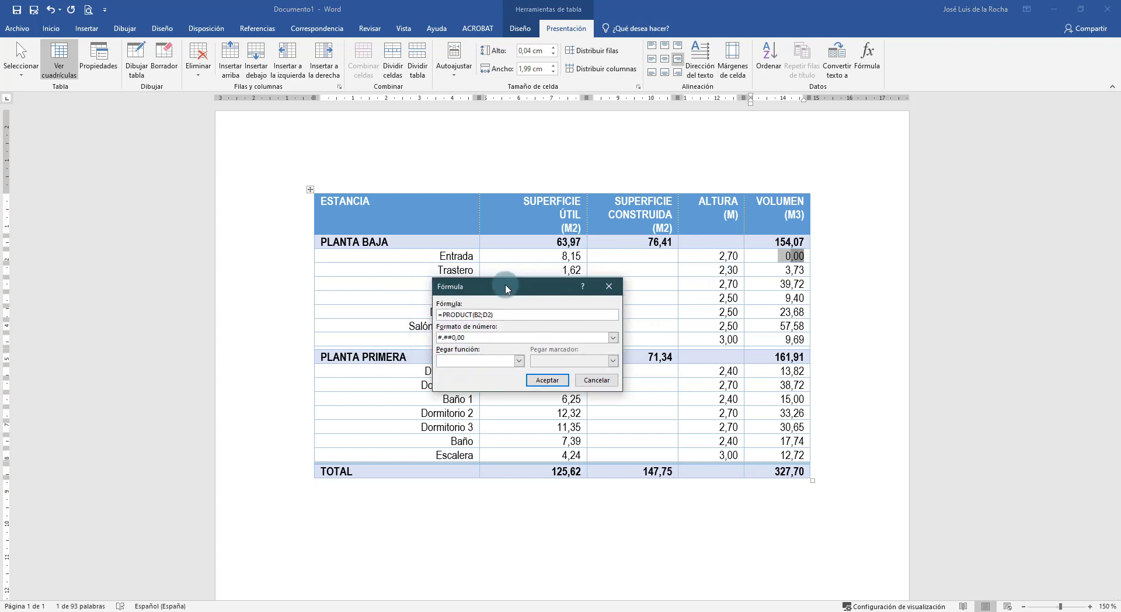
- Correct Entrada's VOLUMEN formula to =PRODUCT(B3;D3), keeping the number format #.##0,00
{"action": "left_click_drag", "start_coordinate": [505, 288], "coordinate": [509, 288]}
{"action": "left_click", "coordinate": [484, 314]}
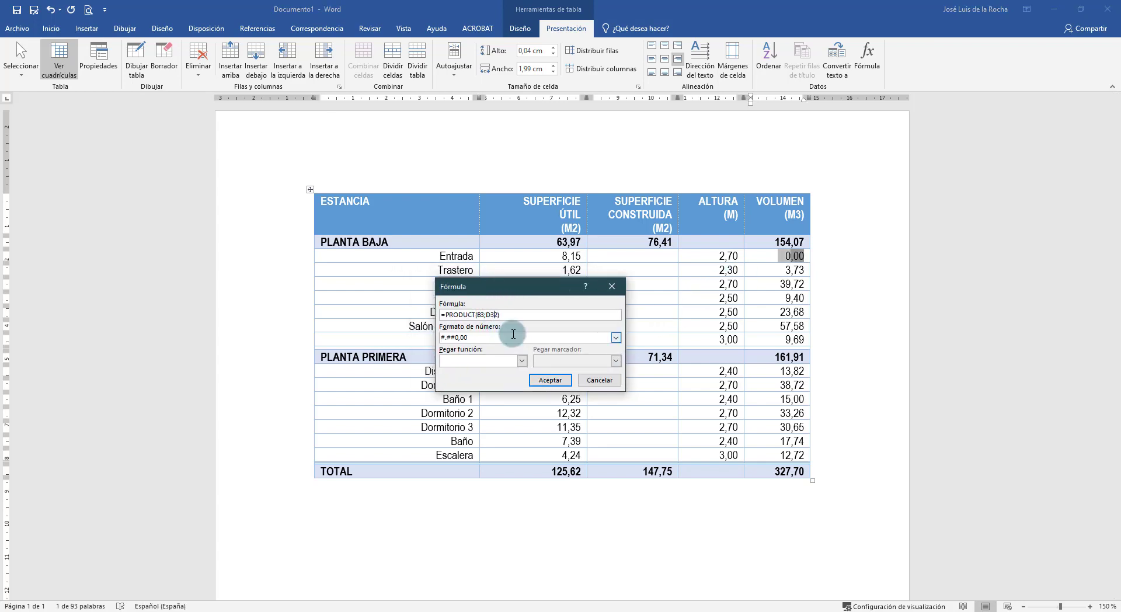
{"action": "left_click", "coordinate": [550, 380]}
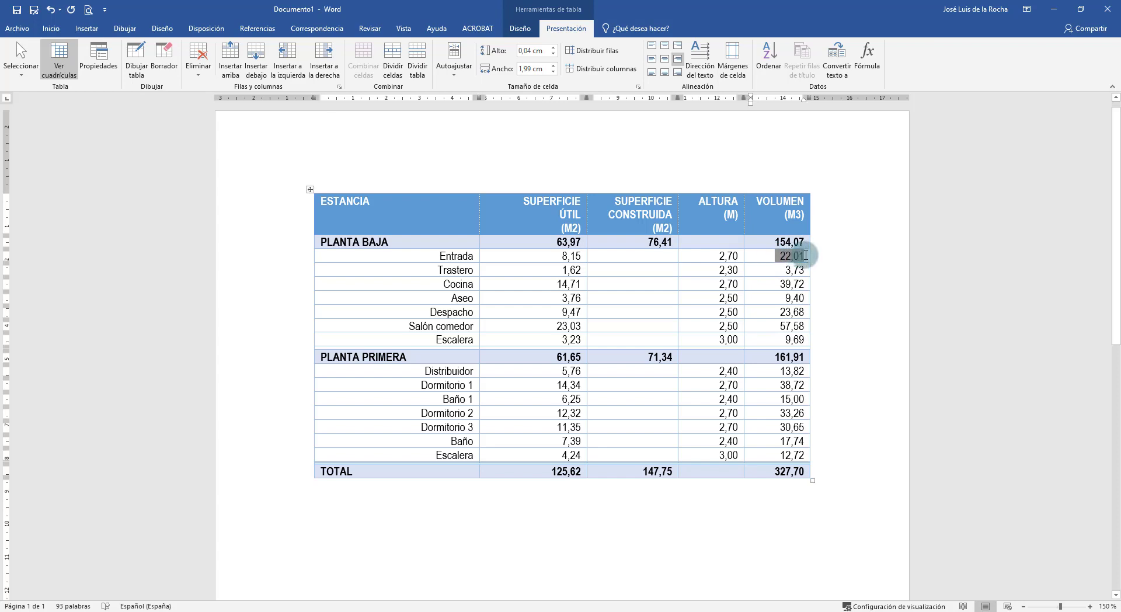
- Copy Entrada's VOLUMEN formula into Trastero's VOLUMEN cell and inspect it in the formula editor without changing it
{"action": "left_click", "coordinate": [801, 271]}
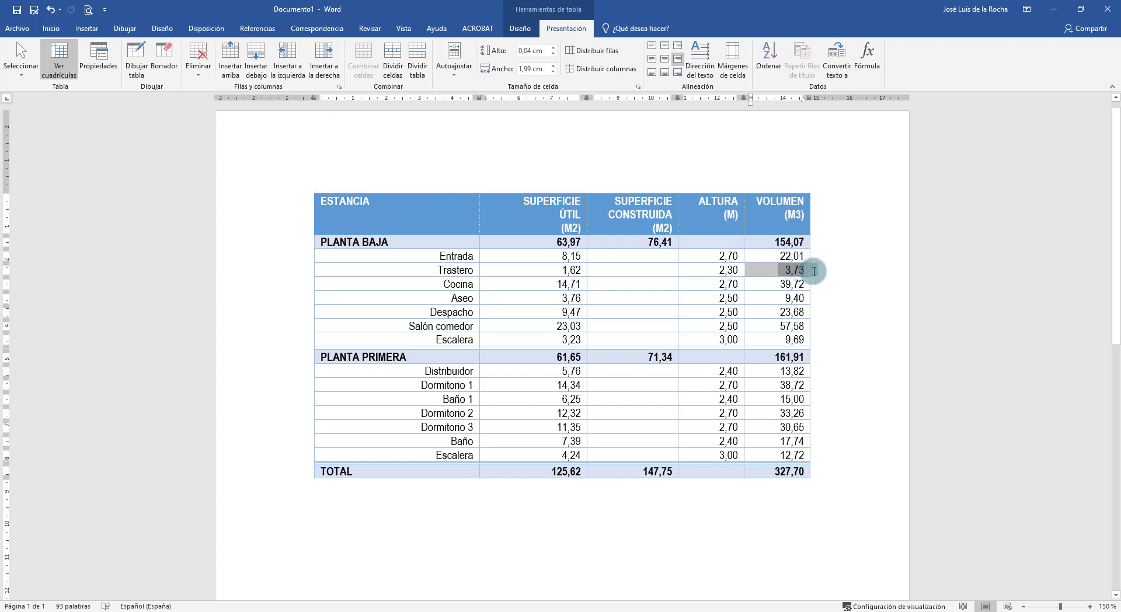
{"action": "type", "text": "22,01"}
{"action": "right_click", "coordinate": [798, 272]}
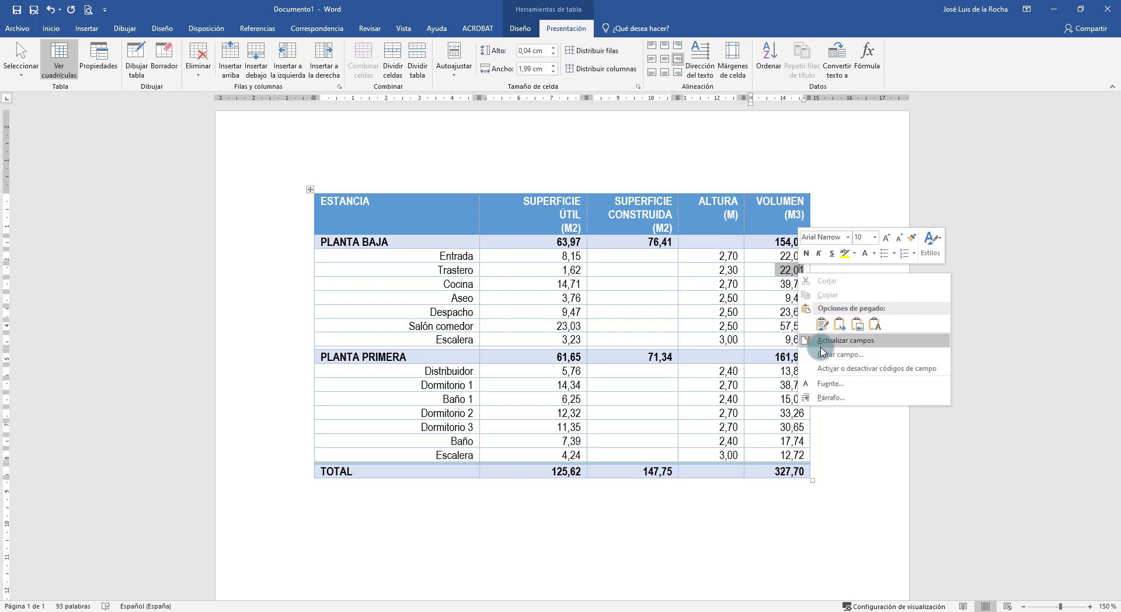
{"action": "left_click", "coordinate": [821, 353]}
{"action": "left_click", "coordinate": [403, 135]}
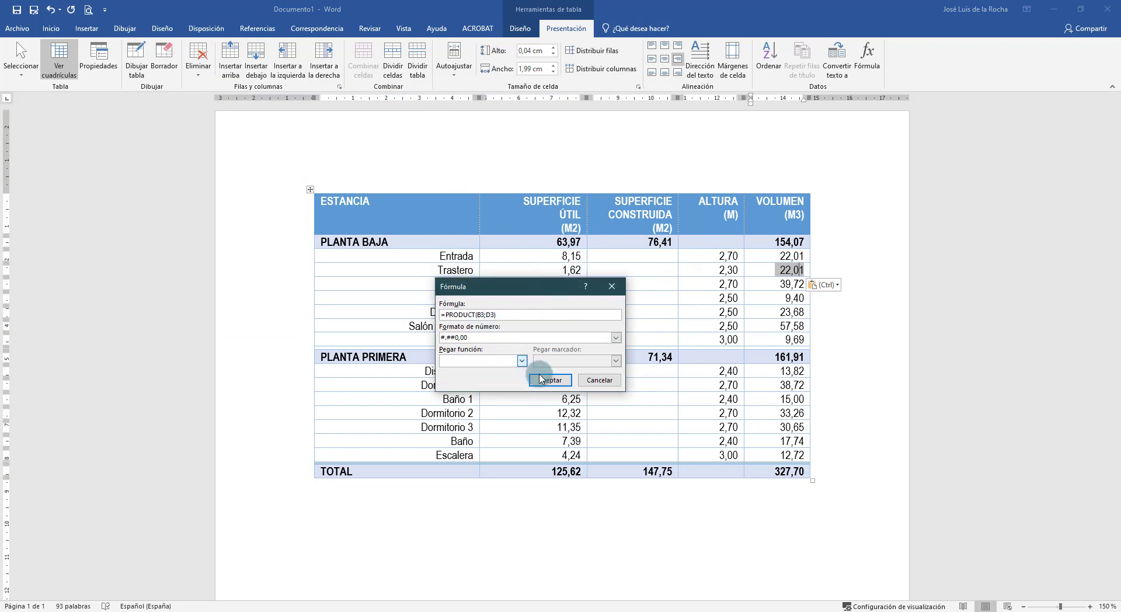
{"action": "left_click", "coordinate": [584, 380]}
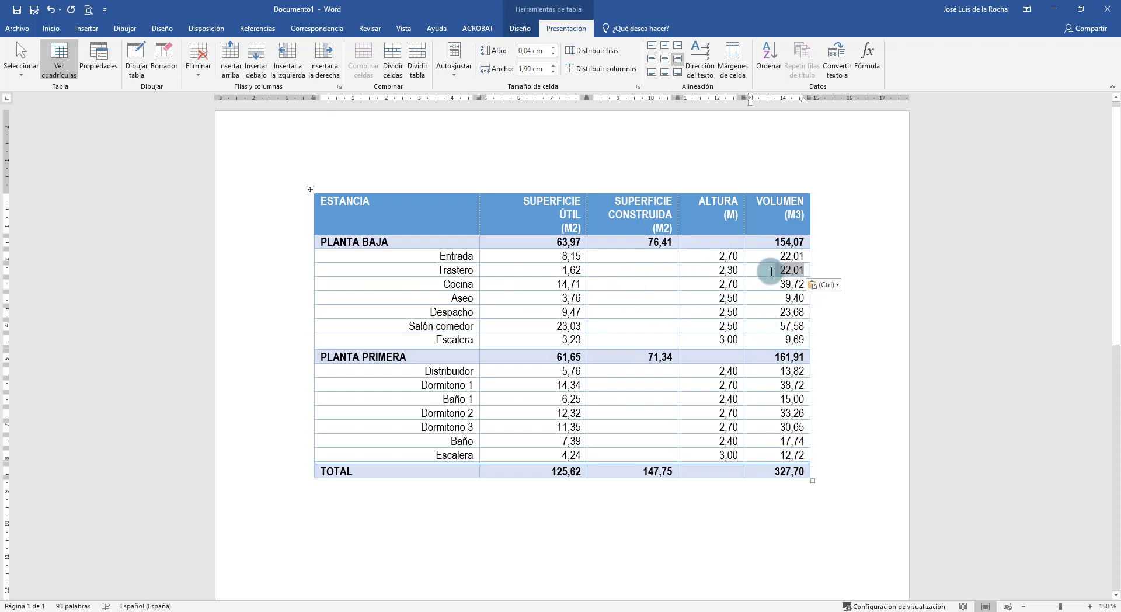
- Undo the latest formula edits in the VOLUMEN cells of Entrada and Trastero
{"action": "key", "text": "ctrl+z"}
{"action": "key", "text": "ctrl+z"}
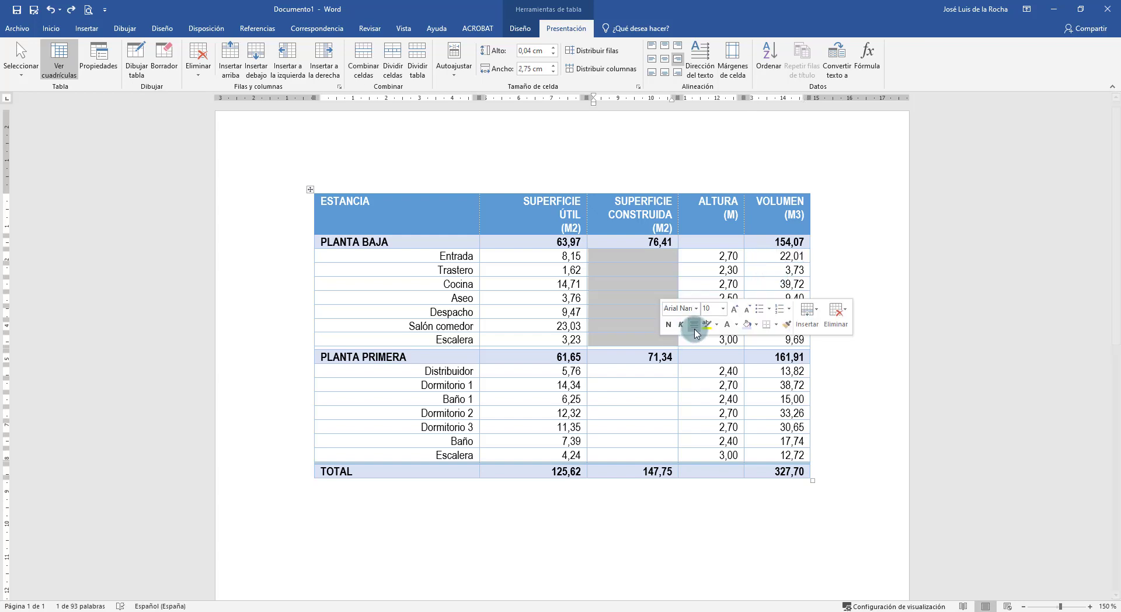
{"action": "left_click", "coordinate": [701, 295]}
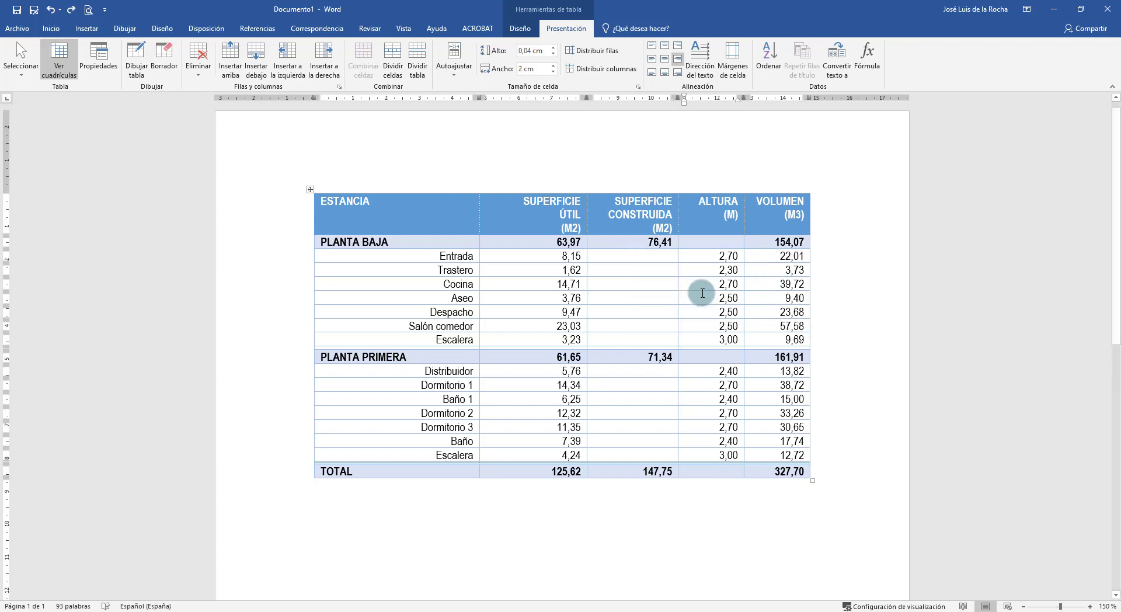
- Place a copy of the whole table below the original
{"action": "left_click", "coordinate": [645, 188]}
{"action": "left_click", "coordinate": [309, 191]}
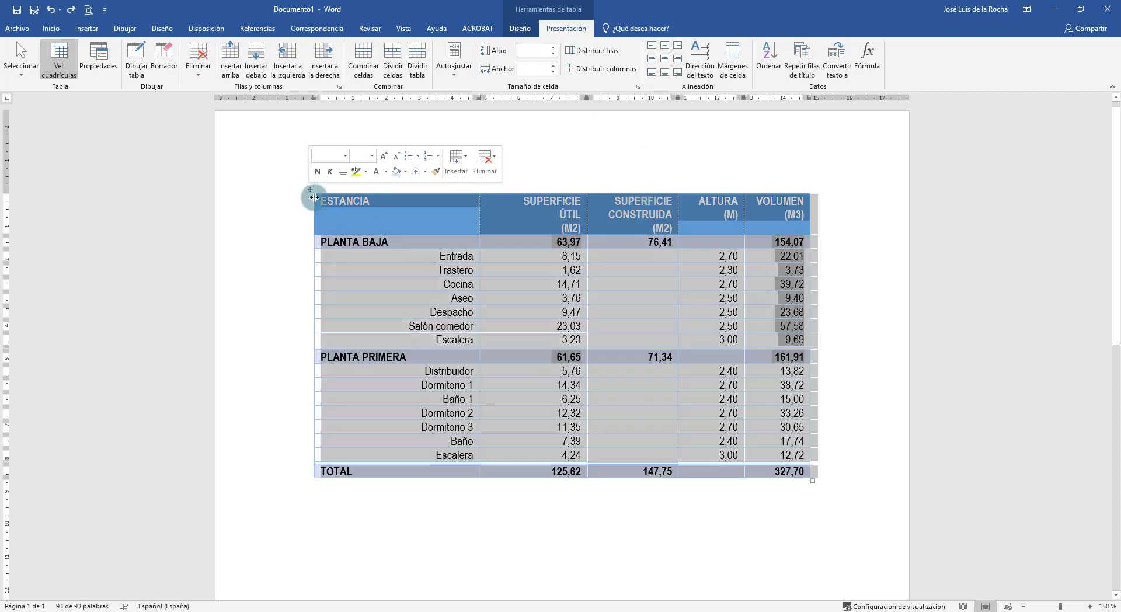
{"action": "left_click", "coordinate": [388, 544]}
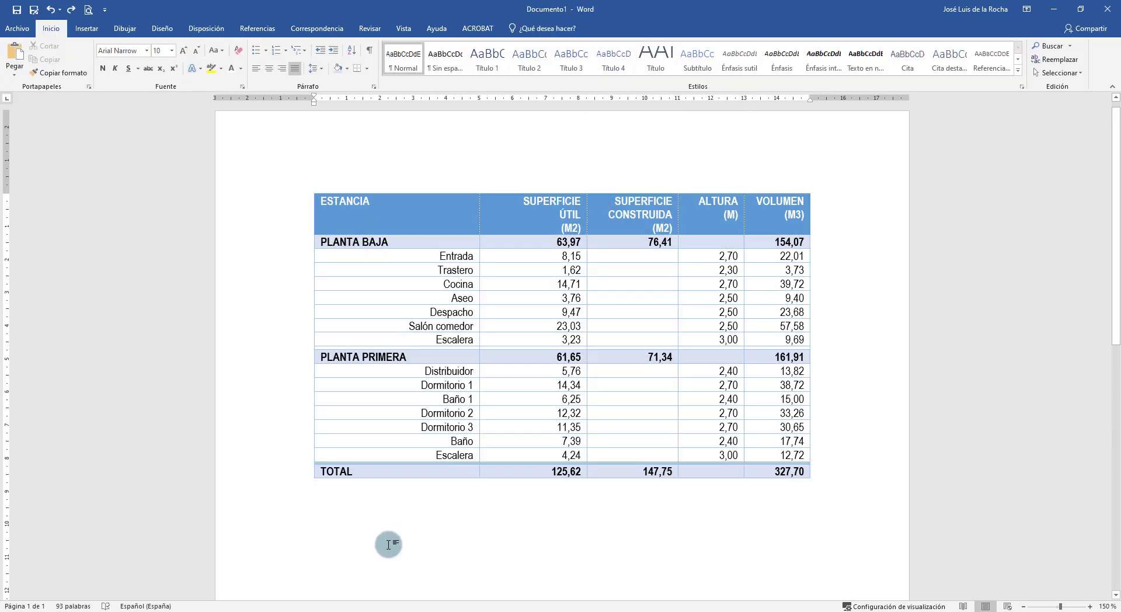
{"action": "key", "text": "ctrl+v"}
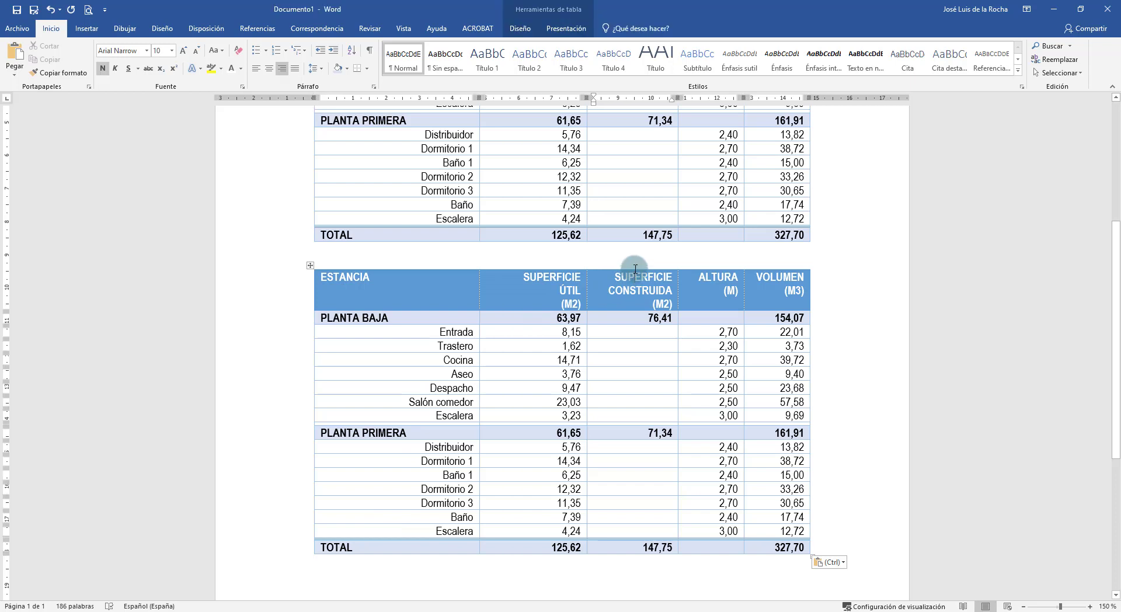
- Move the copied table's SUPERFICIE CONSTRUIDA column to a newly inserted column after VOLUMEN
{"action": "left_click", "coordinate": [635, 268]}
{"action": "left_click_drag", "start_coordinate": [636, 275], "coordinate": [646, 528]}
{"action": "key", "text": "ctrl+c"}
{"action": "key", "text": "BackSpace"}
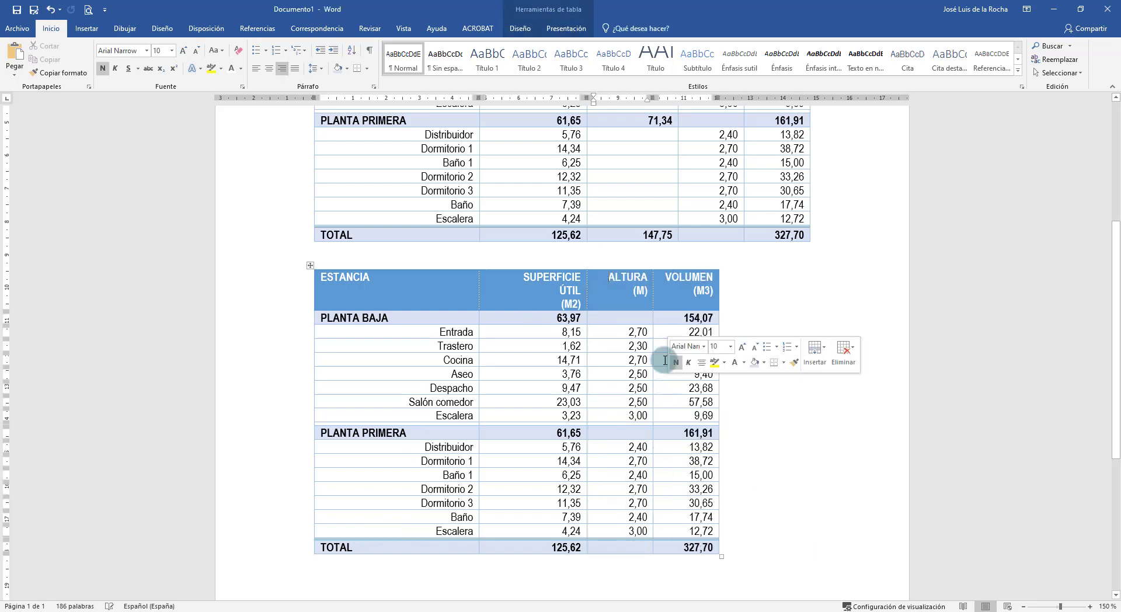
{"action": "right_click", "coordinate": [718, 278]}
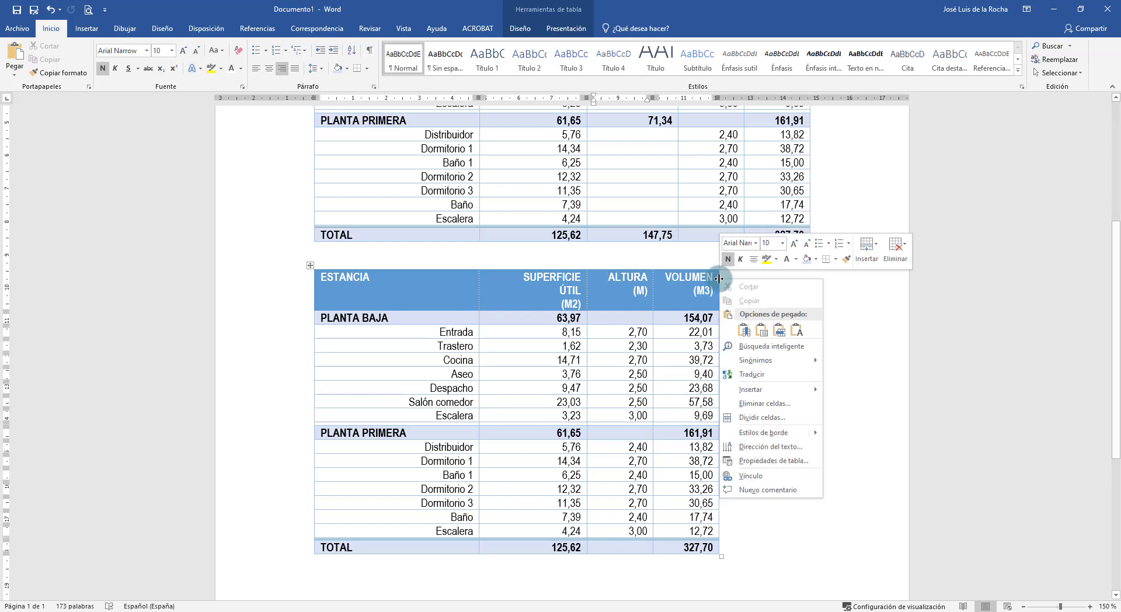
{"action": "mouse_move", "coordinate": [759, 390]}
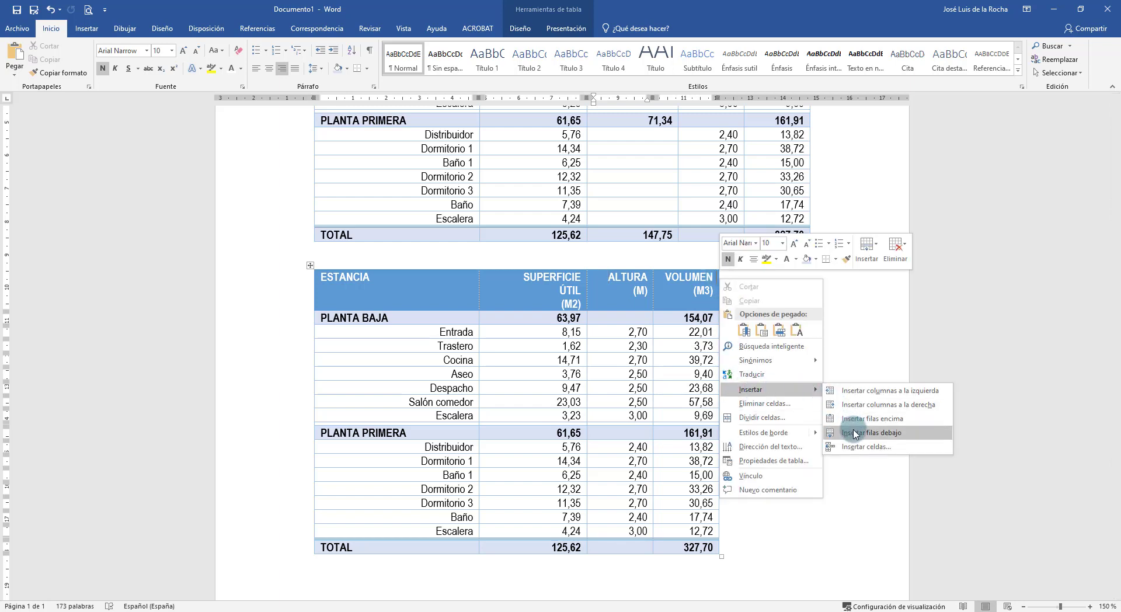
{"action": "left_click", "coordinate": [863, 405]}
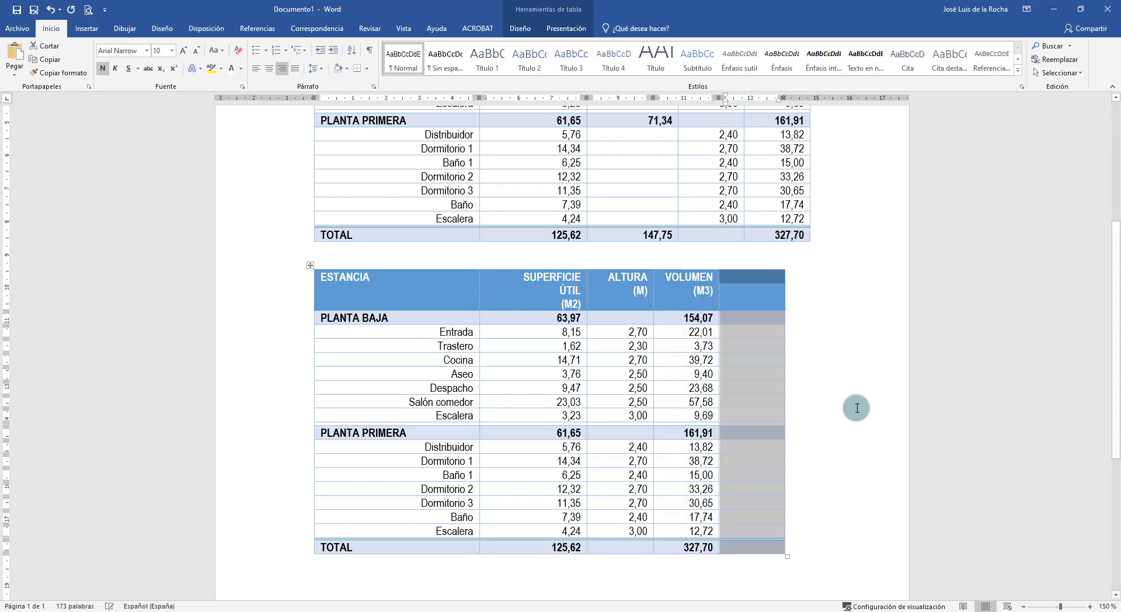
{"action": "key", "text": "ctrl+v"}
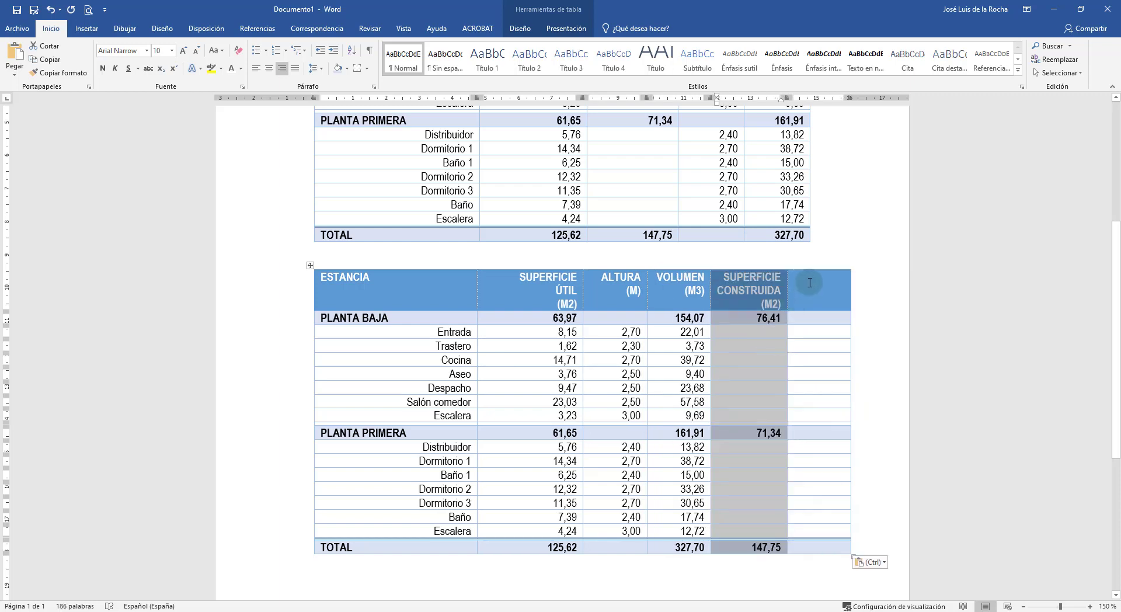
- Delete the entire empty last column from the copied table
{"action": "left_click_drag", "start_coordinate": [810, 283], "coordinate": [818, 471]}
{"action": "right_click", "coordinate": [818, 472]}
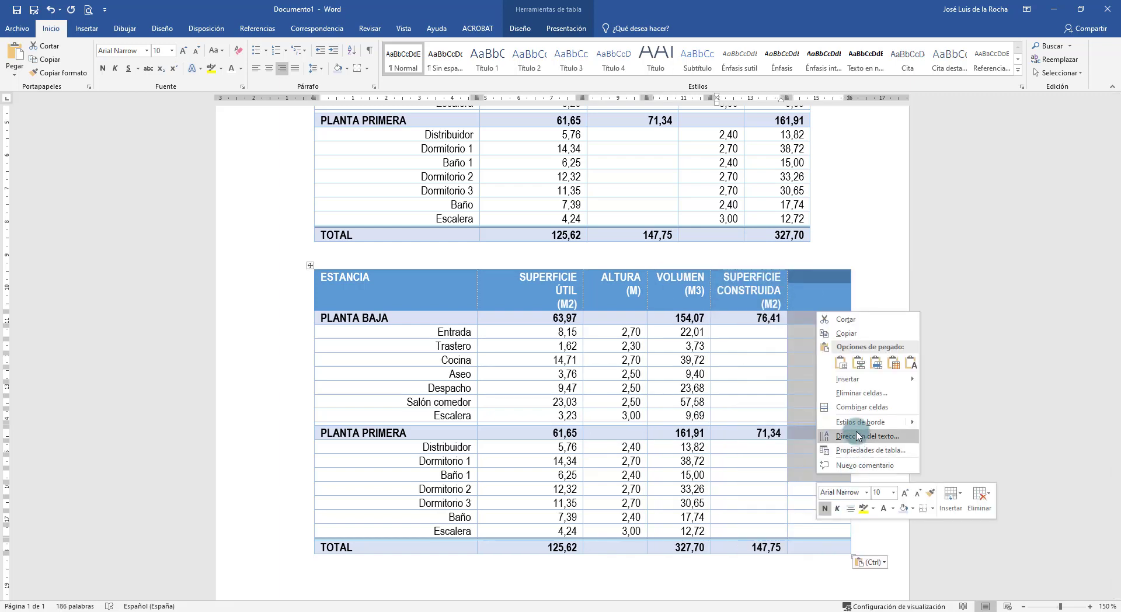
{"action": "left_click", "coordinate": [858, 393]}
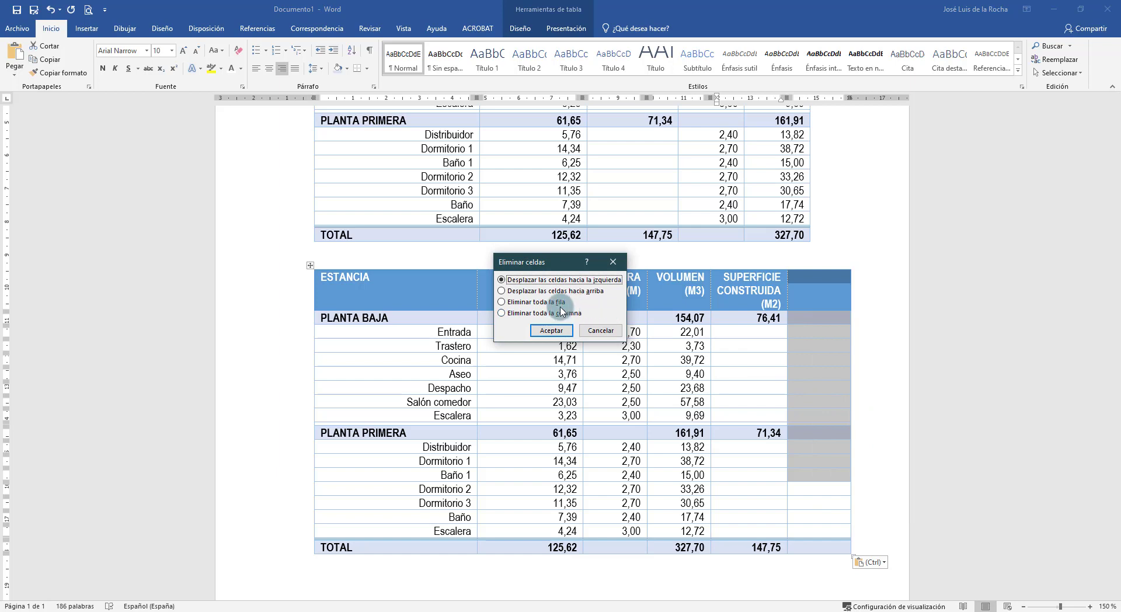
{"action": "left_click", "coordinate": [560, 313]}
{"action": "left_click", "coordinate": [552, 331]}
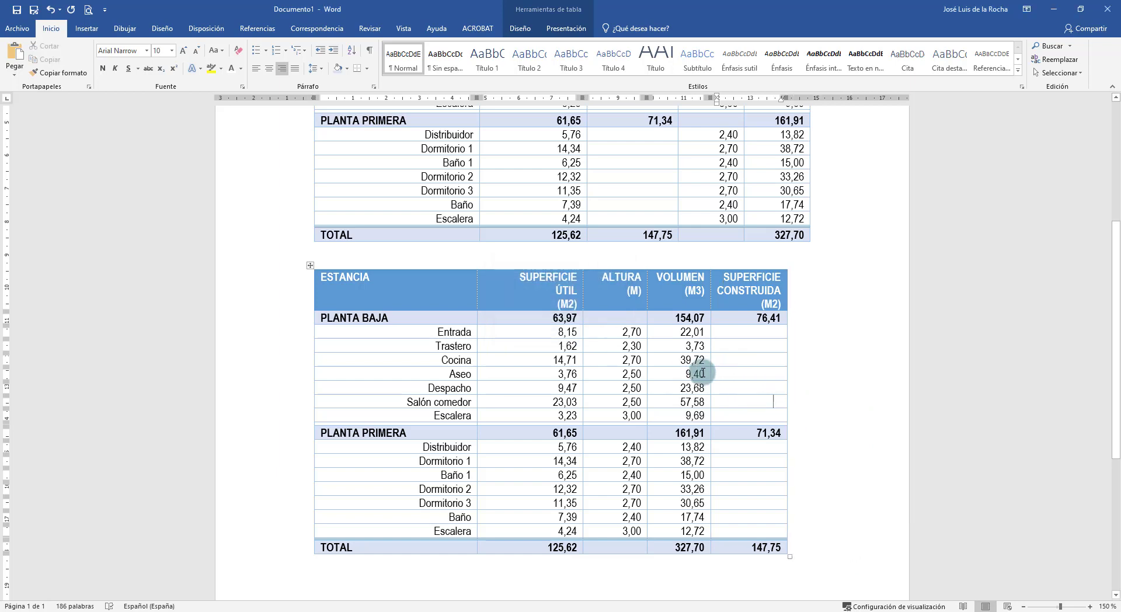
- Widen the copied table's SUPERFICIE CONSTRUIDA column until the table matches the width of the one above
{"action": "double_click", "coordinate": [678, 333]}
{"action": "left_click_drag", "start_coordinate": [633, 333], "coordinate": [566, 334]}
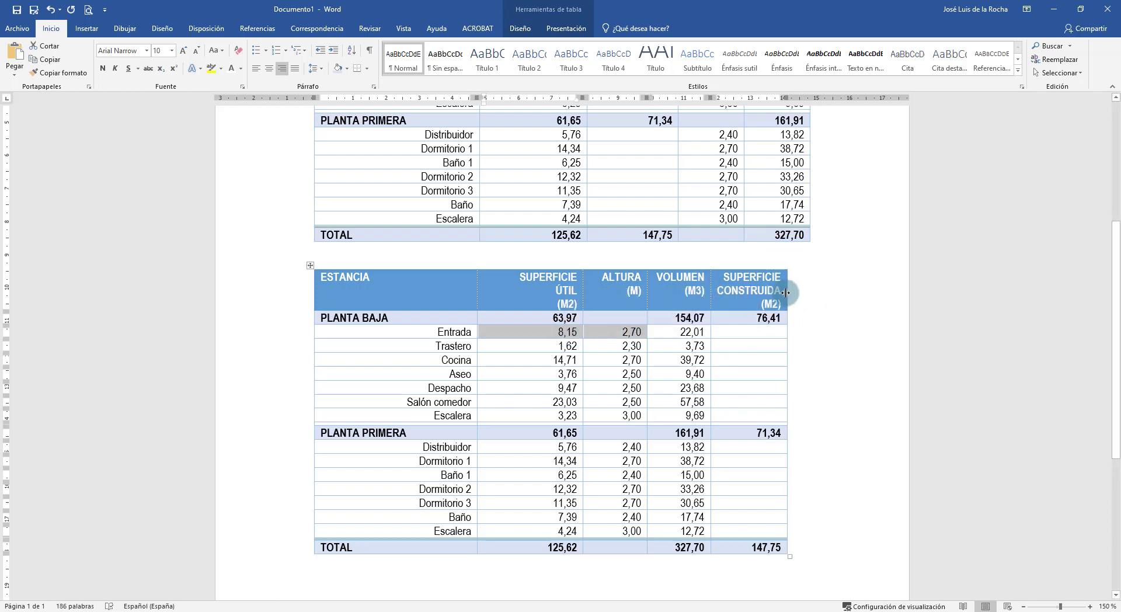
{"action": "left_click_drag", "start_coordinate": [786, 292], "coordinate": [810, 292]}
- Reveal the field codes of all formulas in the original table
{"action": "scroll", "coordinate": [730, 233], "scroll_direction": "up", "scroll_amount": 3}
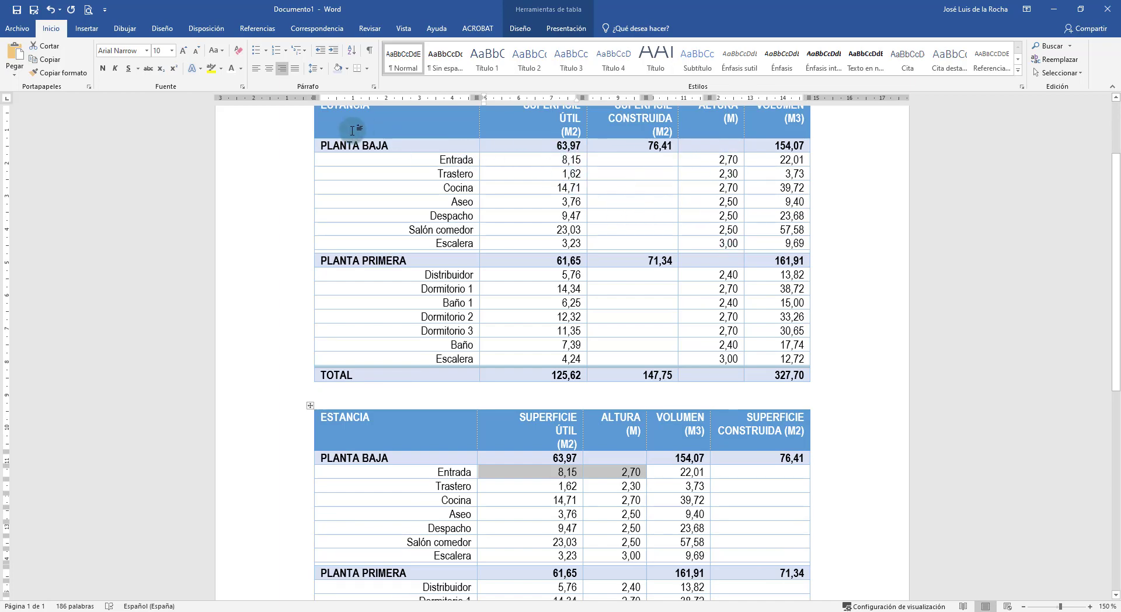
{"action": "scroll", "coordinate": [338, 140], "scroll_direction": "up", "scroll_amount": 2}
{"action": "left_click", "coordinate": [311, 165]}
{"action": "left_click", "coordinate": [310, 166]}
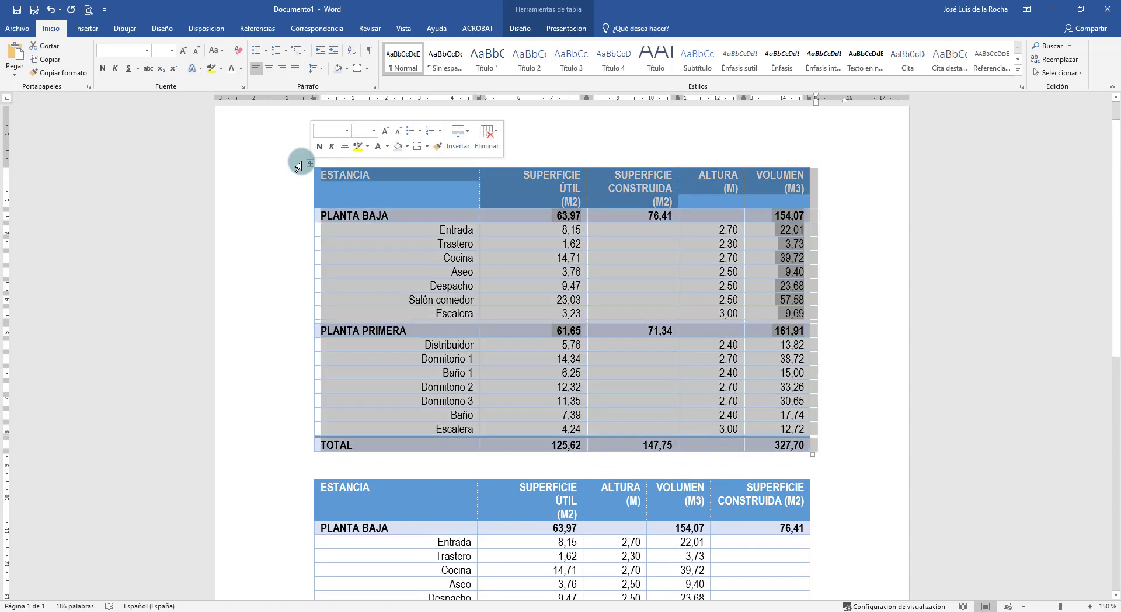
{"action": "key", "text": "shift+F9"}
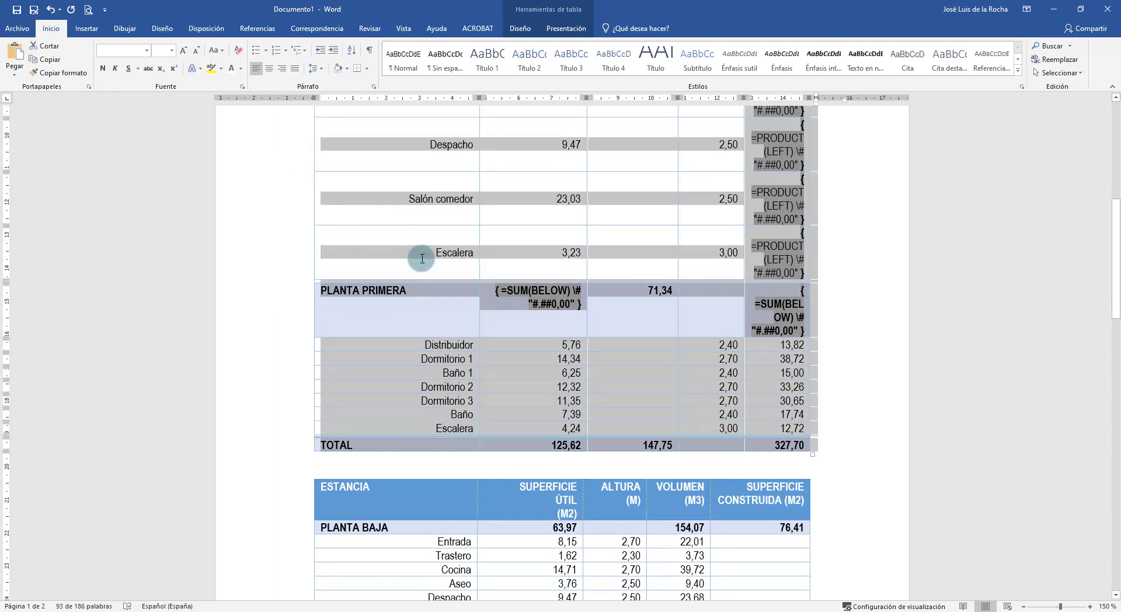
- Copy the =PRODUCT(LEFT) formula from PLANTA BAJA's Escalera into the VOLUMEN cells of all PLANTA PRIMERA rooms
{"action": "left_click", "coordinate": [769, 306]}
{"action": "left_click", "coordinate": [810, 277]}
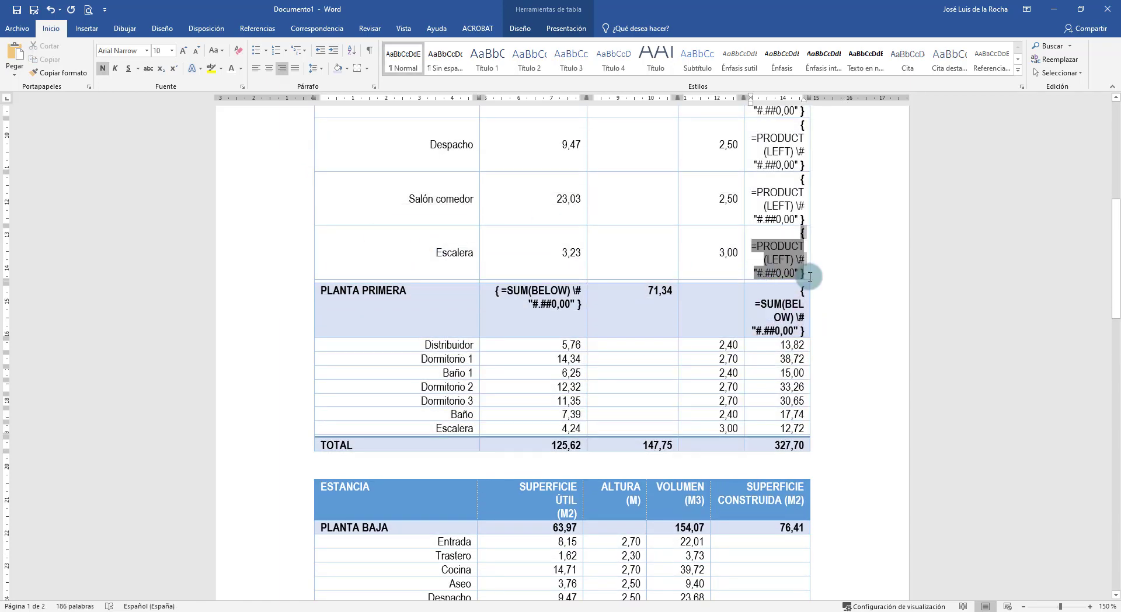
{"action": "key", "text": "ctrl+c"}
{"action": "left_click_drag", "start_coordinate": [777, 345], "coordinate": [781, 428]}
{"action": "key", "text": "ctrl+v"}
- Display the formula results instead of their field codes and remove the duplicate table
{"action": "left_click", "coordinate": [444, 61]}
{"action": "left_click", "coordinate": [116, 51]}
{"action": "left_click", "coordinate": [661, 345]}
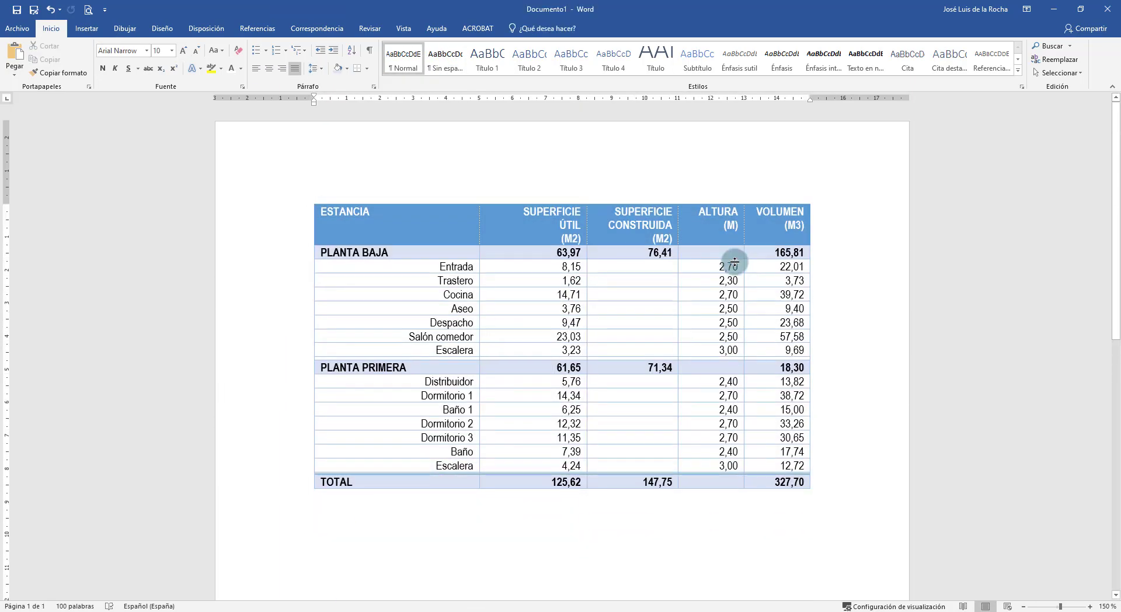
- Examine which cells hold formula fields and compare SUPERFICIE ÚTIL's TOTAL with the PLANTA BAJA and PLANTA PRIMERA subtotals
{"action": "left_click", "coordinate": [308, 198]}
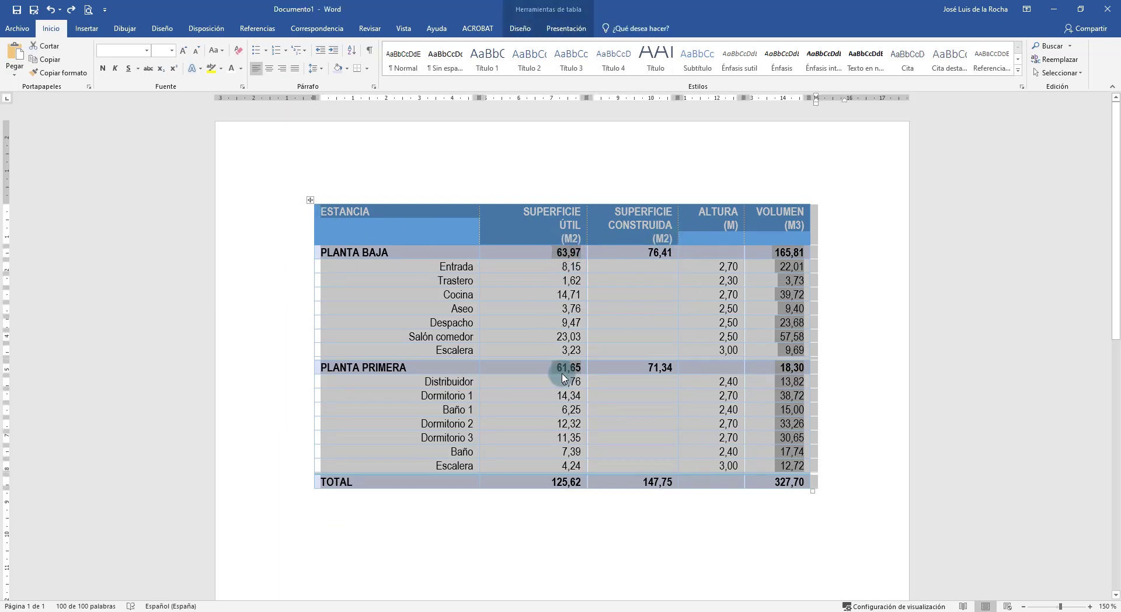
{"action": "right_click", "coordinate": [763, 450]}
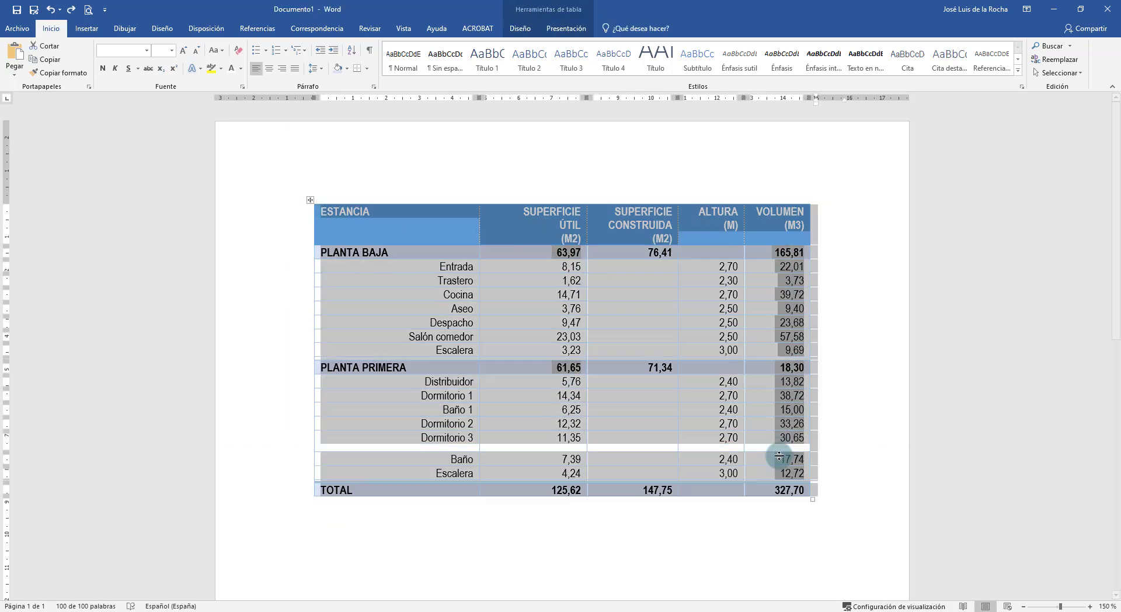
{"action": "key", "text": "Escape"}
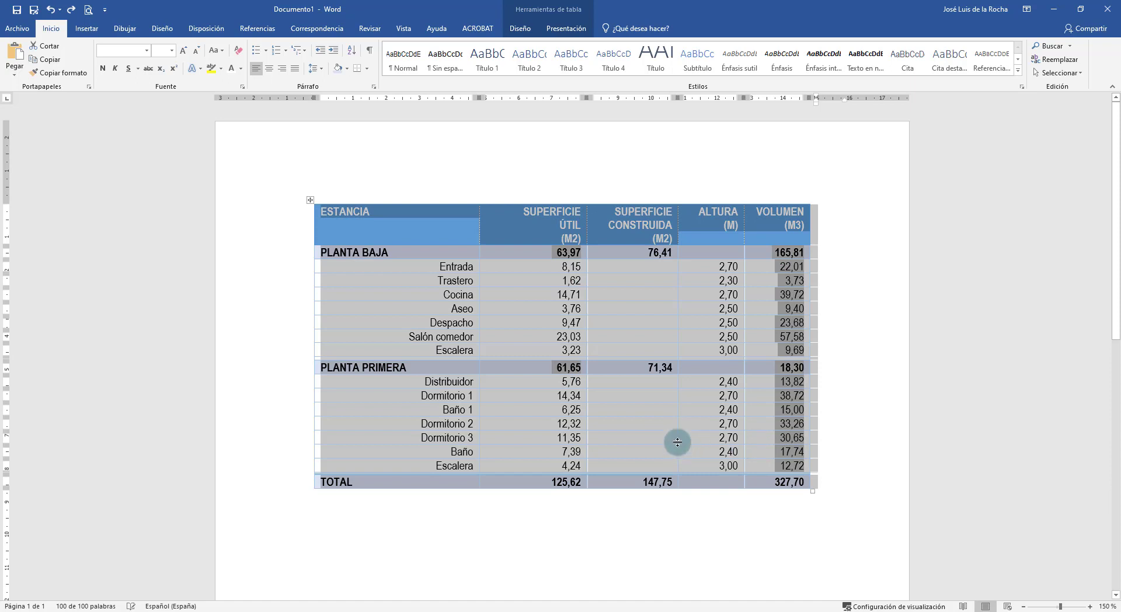
{"action": "left_click", "coordinate": [552, 483]}
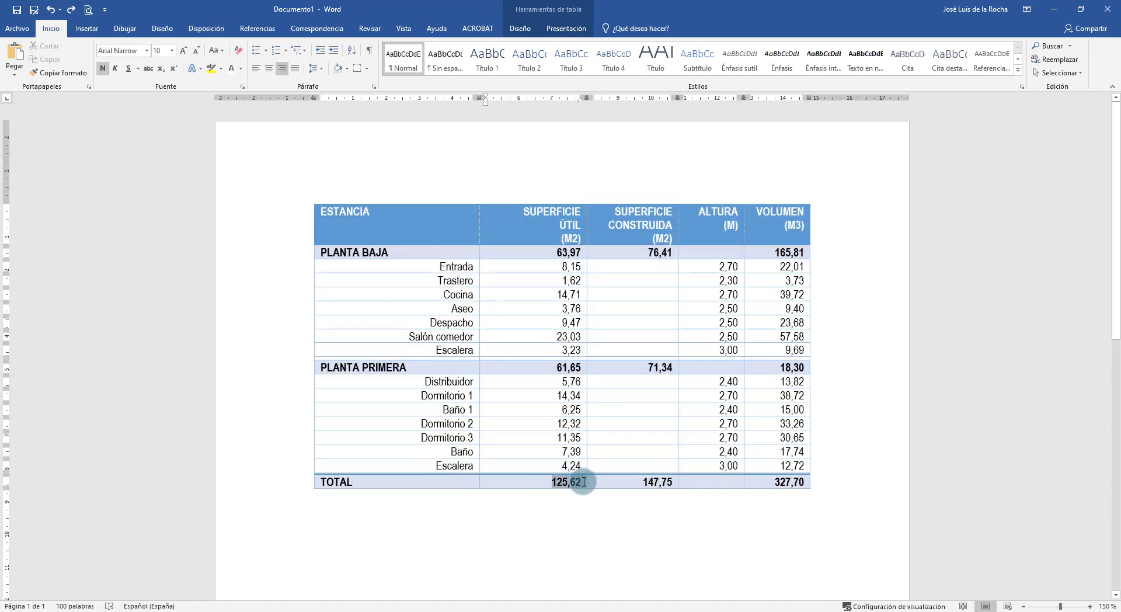
{"action": "left_click_drag", "start_coordinate": [554, 253], "coordinate": [582, 252]}
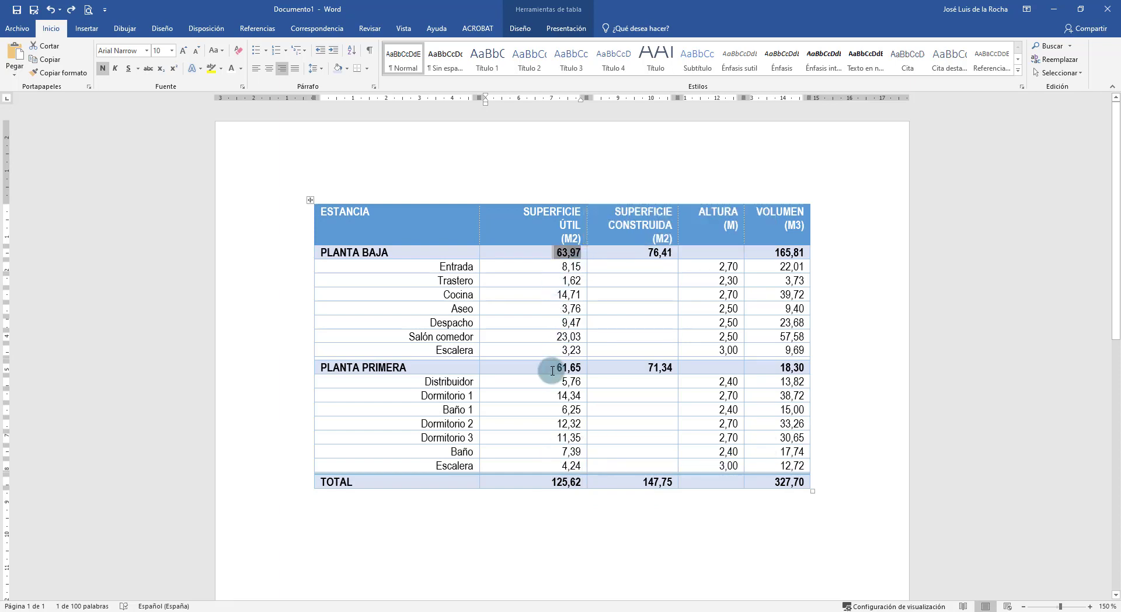
{"action": "left_click_drag", "start_coordinate": [552, 368], "coordinate": [581, 368]}
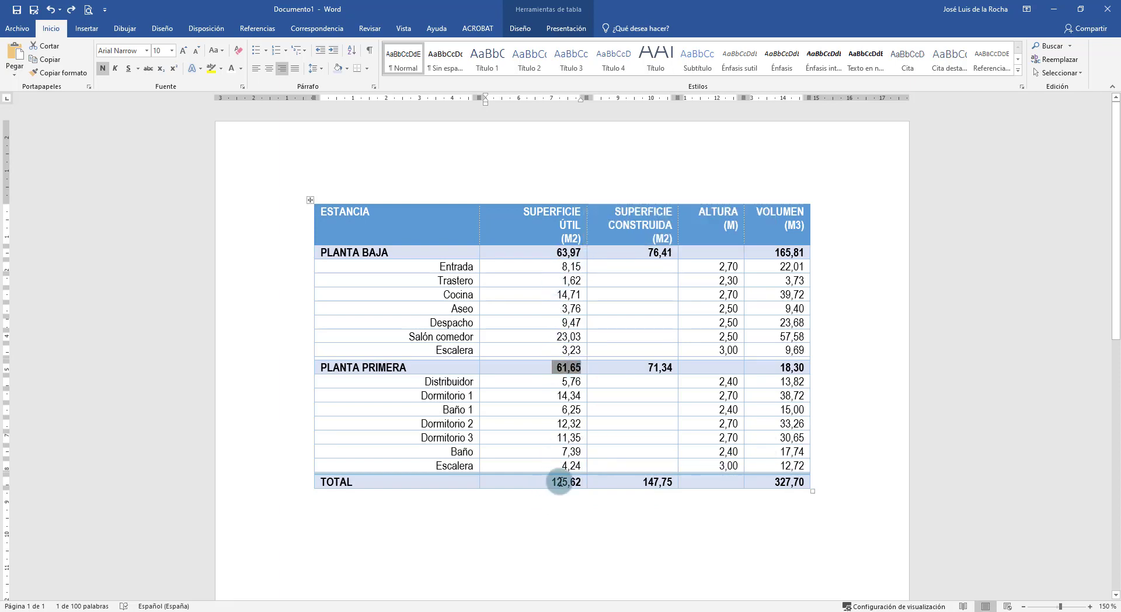
{"action": "left_click_drag", "start_coordinate": [552, 482], "coordinate": [579, 485]}
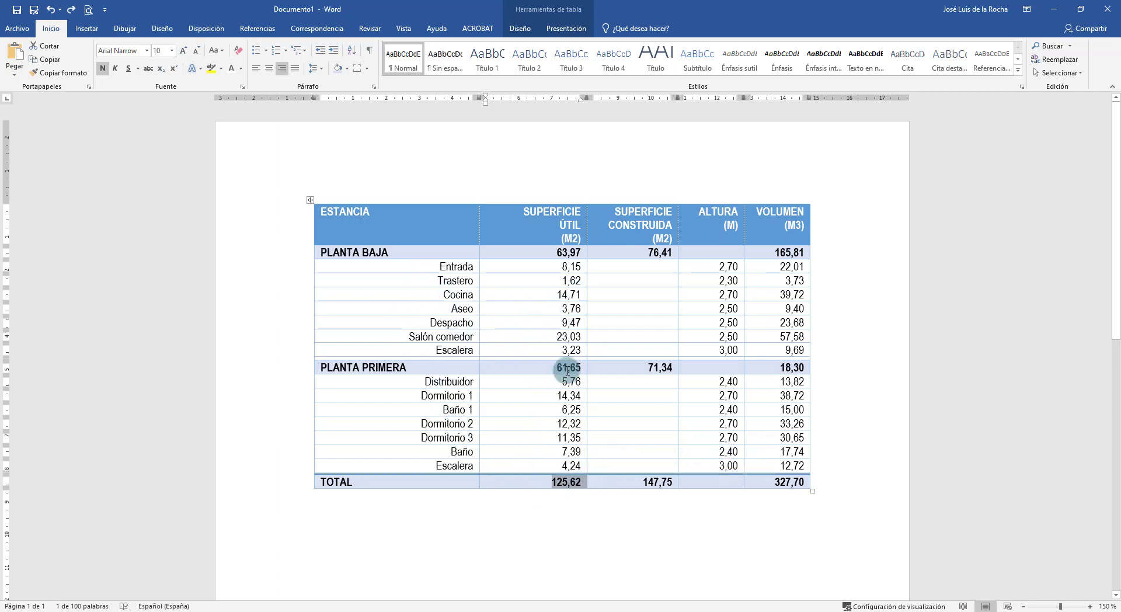
{"action": "left_click", "coordinate": [555, 483]}
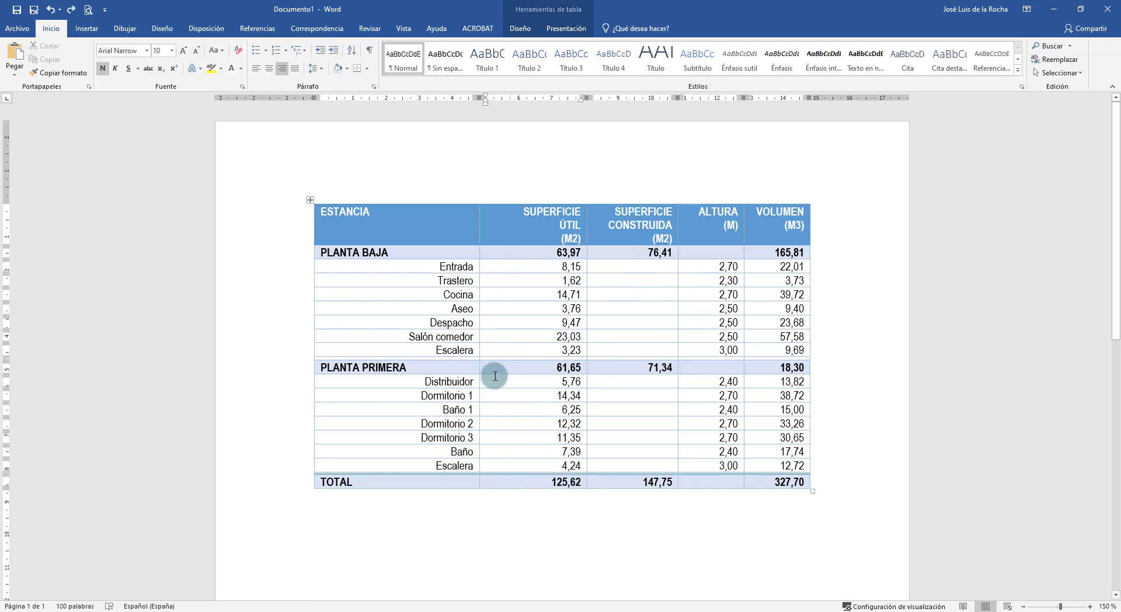
- Bookmark PLANTA BAJA's SUPERFICIE ÚTIL subtotal with the name S_UTIL_P0
{"action": "left_click_drag", "start_coordinate": [559, 252], "coordinate": [583, 257]}
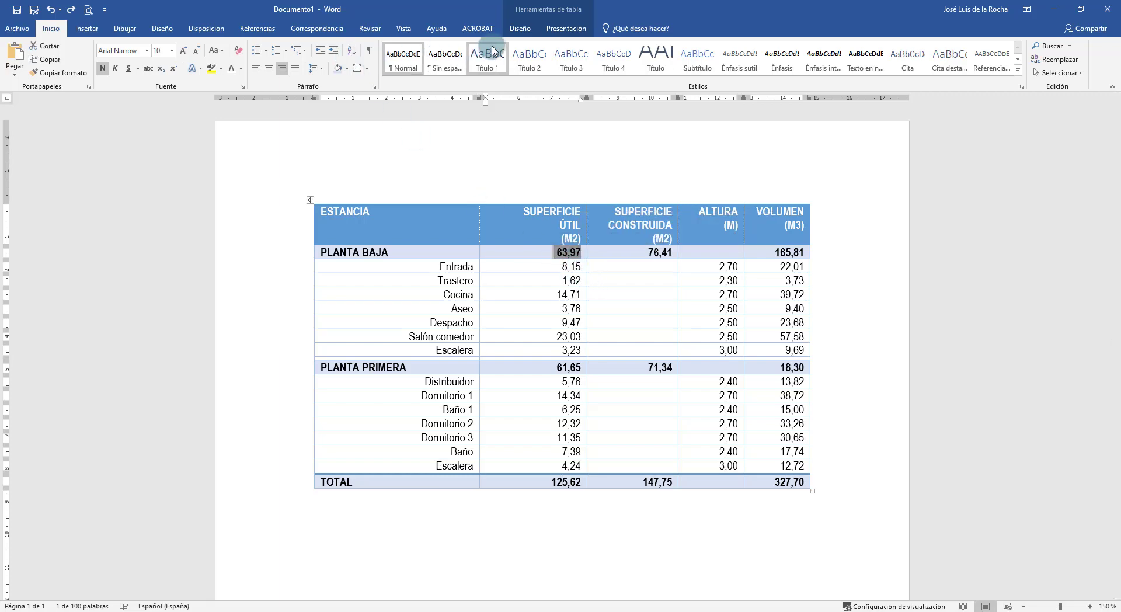
{"action": "left_click", "coordinate": [86, 28]}
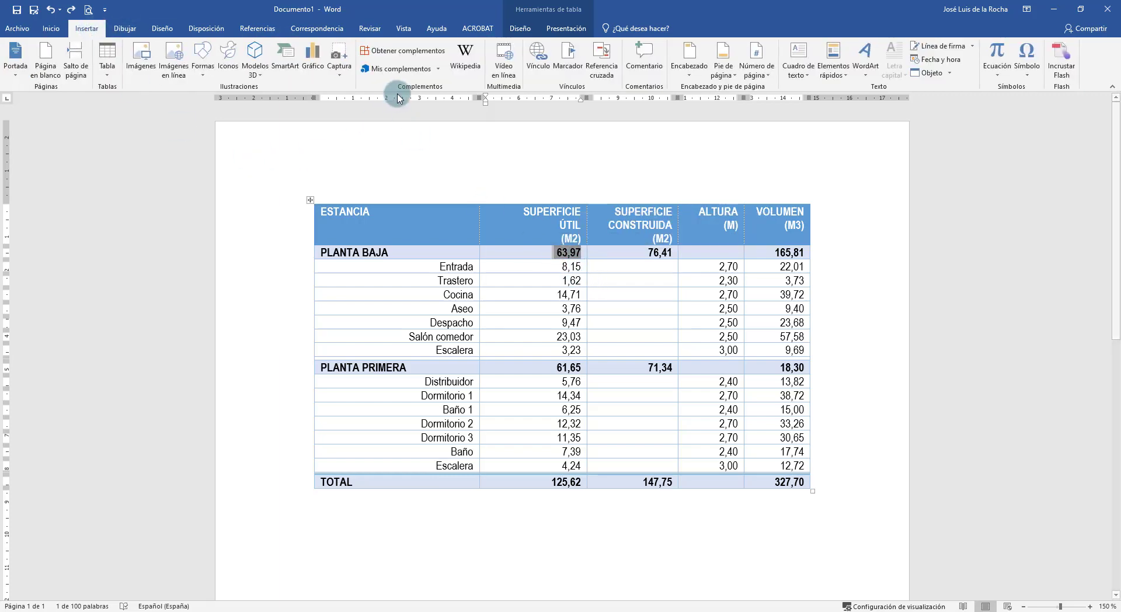
{"action": "left_click", "coordinate": [566, 61]}
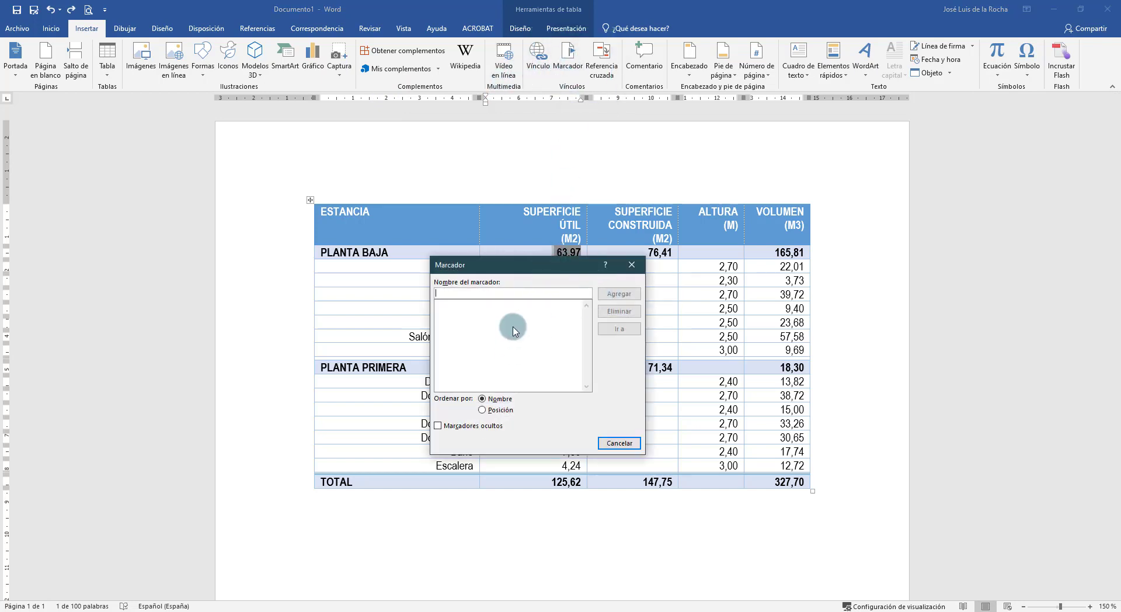
{"action": "key", "text": "Caps_Lock"}
{"action": "type", "text": "S_UTIL_P0"}
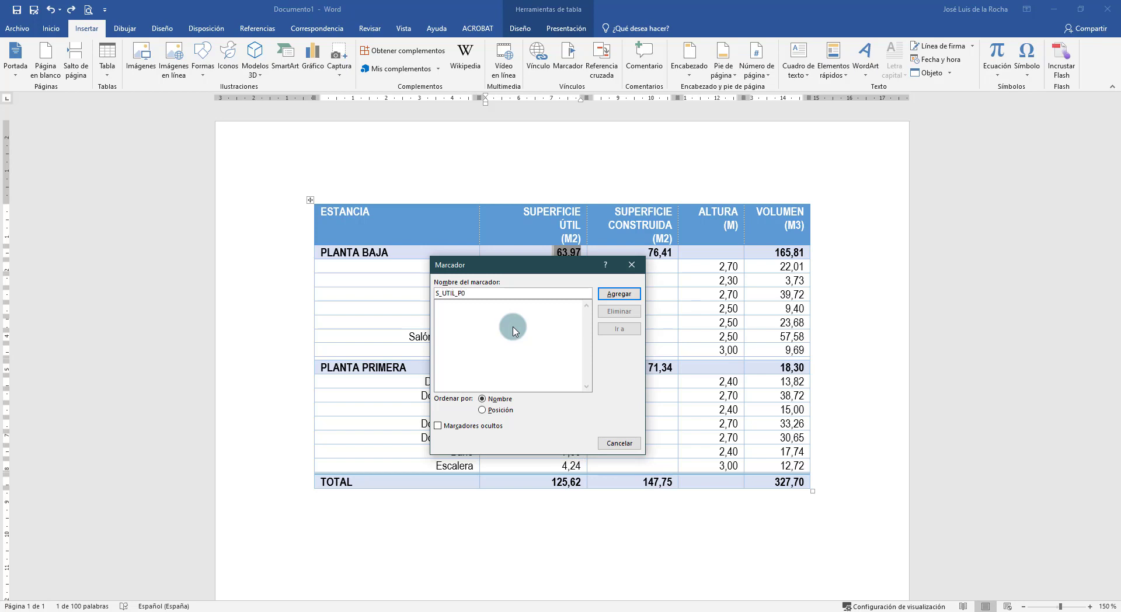
{"action": "left_click", "coordinate": [618, 302]}
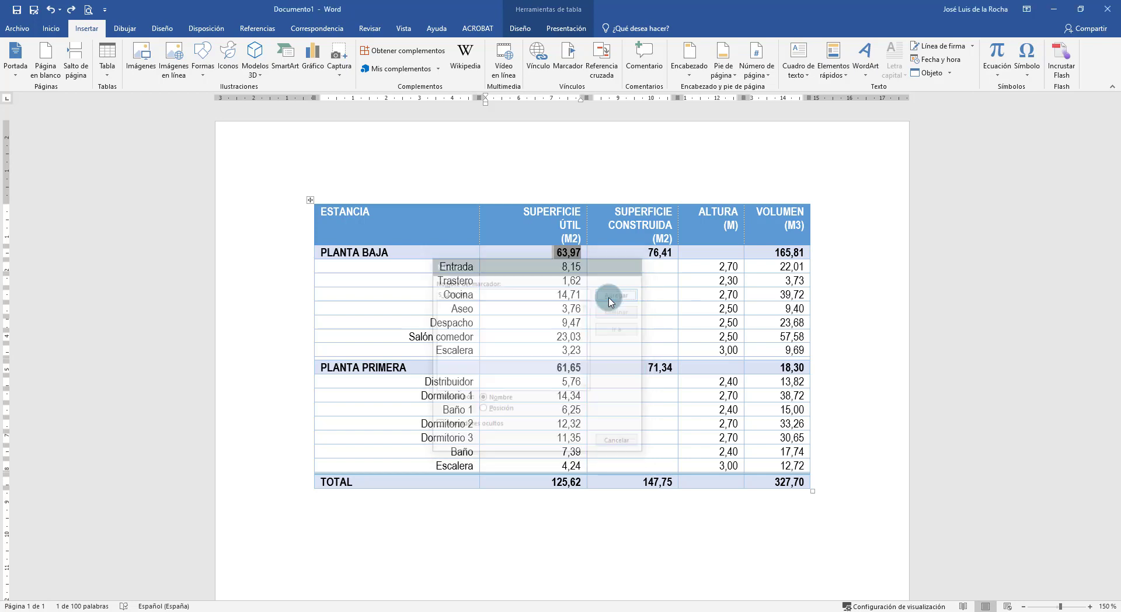
- Add a bookmark for PLANTA PRIMERA's SUPERFICIE ÚTIL subtotal
{"action": "left_click", "coordinate": [575, 367]}
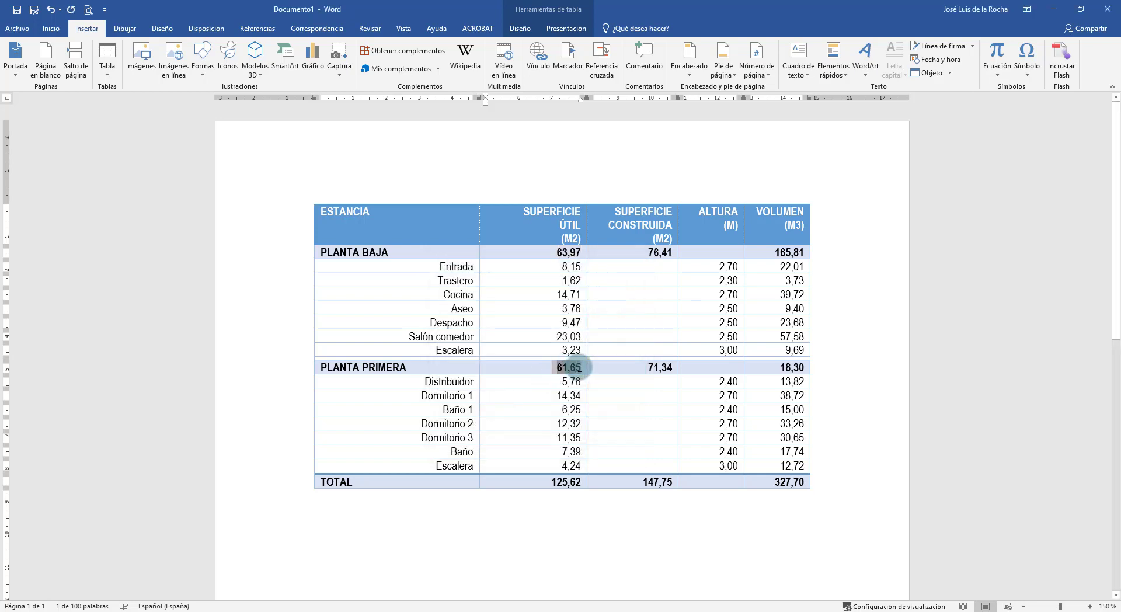
{"action": "double_click", "coordinate": [575, 367]}
{"action": "left_click", "coordinate": [568, 59]}
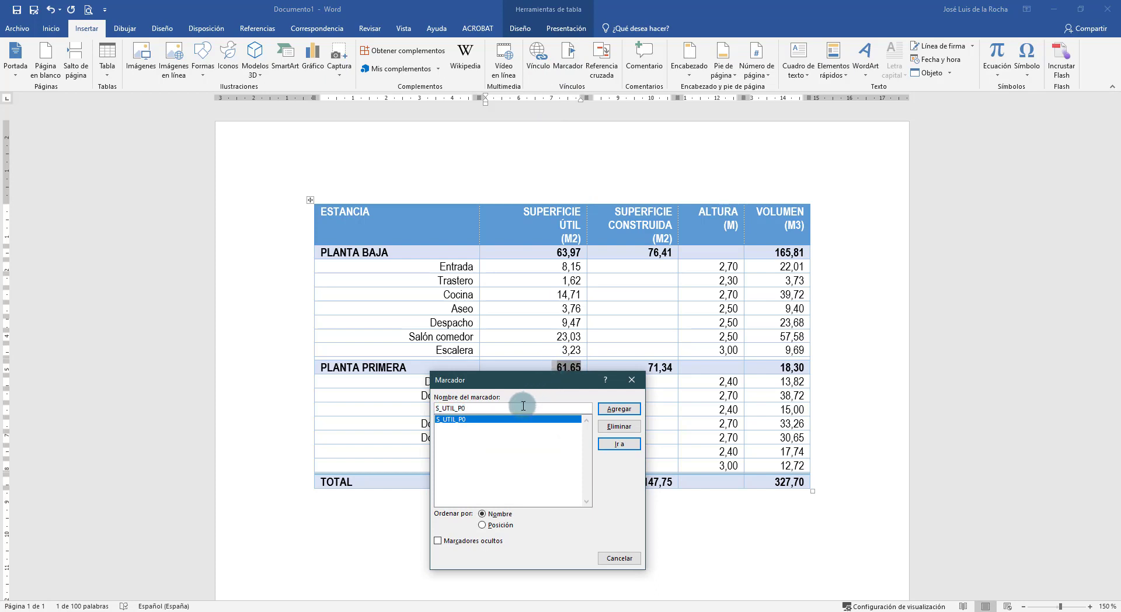
{"action": "left_click", "coordinate": [619, 409]}
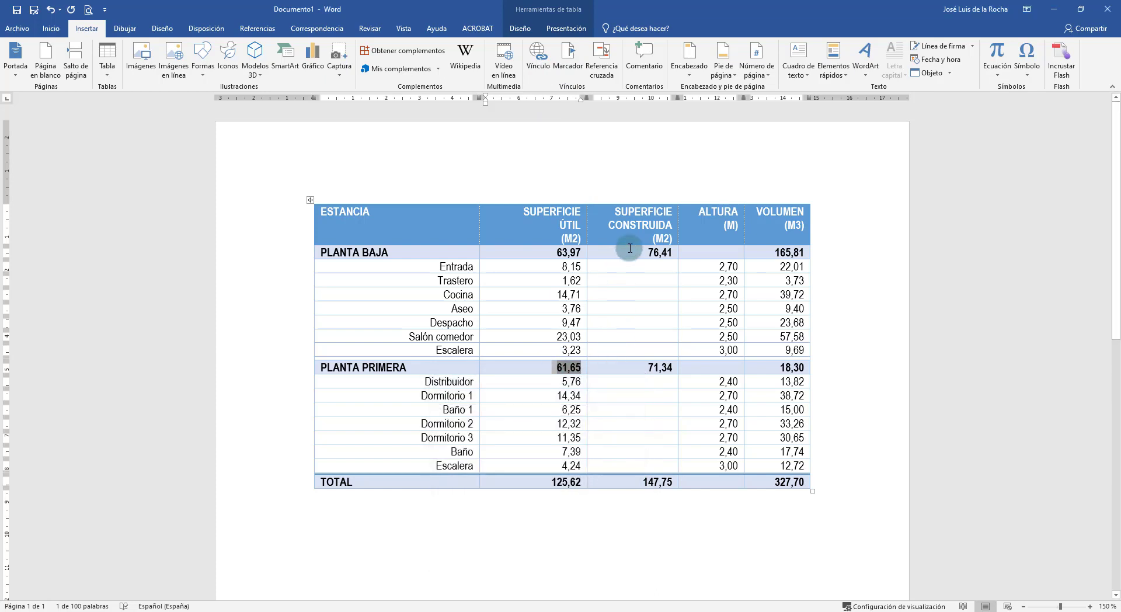
- Bookmark PLANTA BAJA's SUPERFICIE CONSTRUIDA subtotal with the name S_CONS_P0
{"action": "double_click", "coordinate": [630, 248]}
{"action": "left_click", "coordinate": [568, 58]}
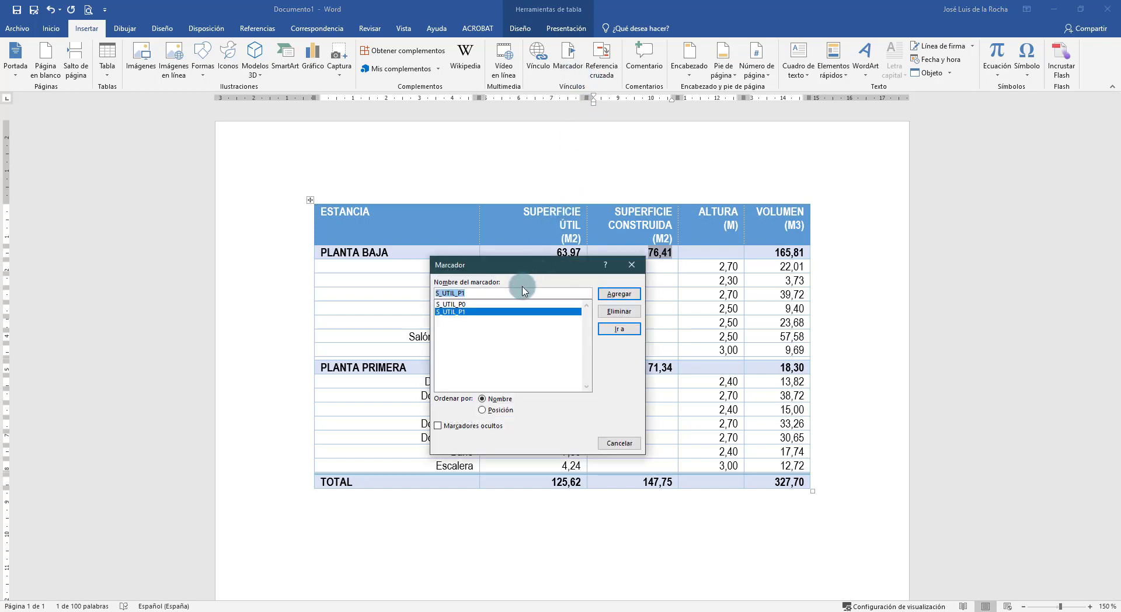
{"action": "type", "text": "s"}
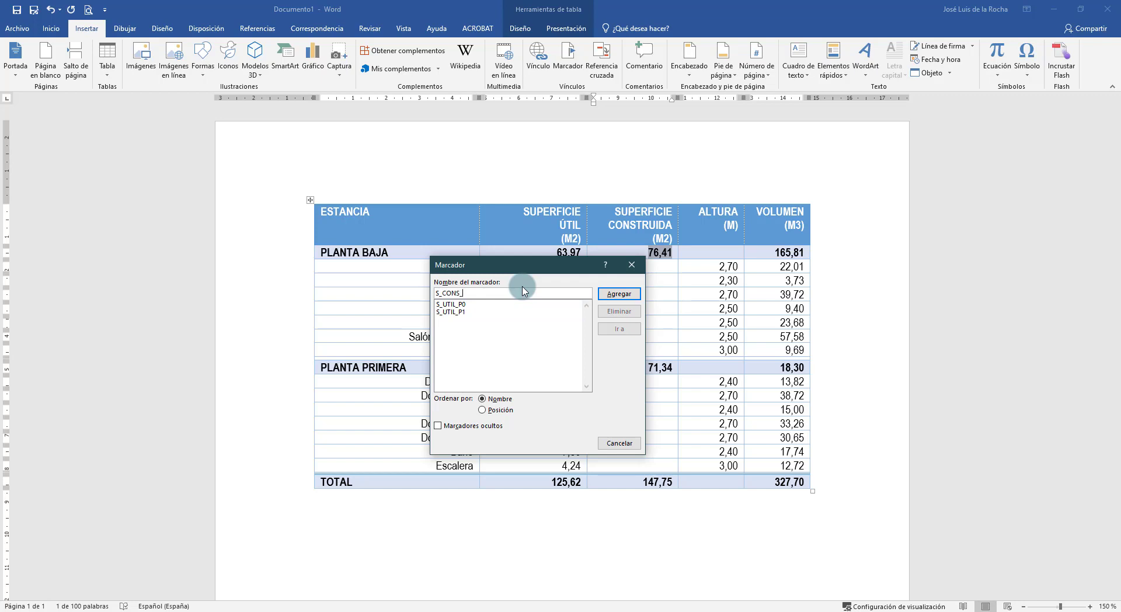
{"action": "left_click", "coordinate": [619, 294]}
- Bookmark PLANTA PRIMERA's SUPERFICIE CONSTRUIDA subtotal with the name S_CONS_P1
{"action": "left_click_drag", "start_coordinate": [631, 372], "coordinate": [677, 369]}
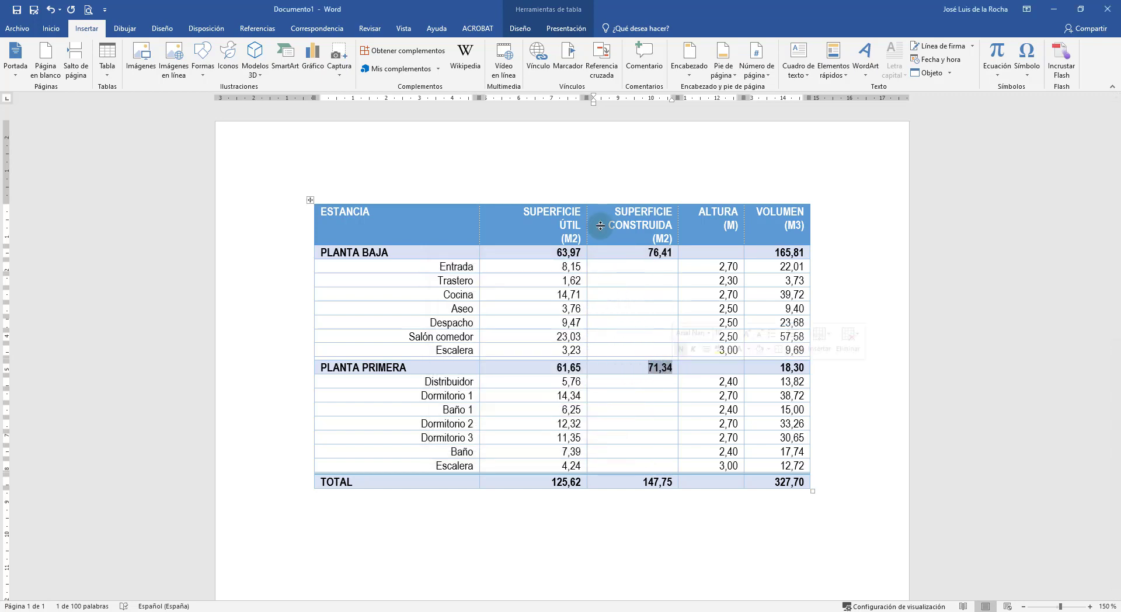
{"action": "left_click", "coordinate": [565, 66]}
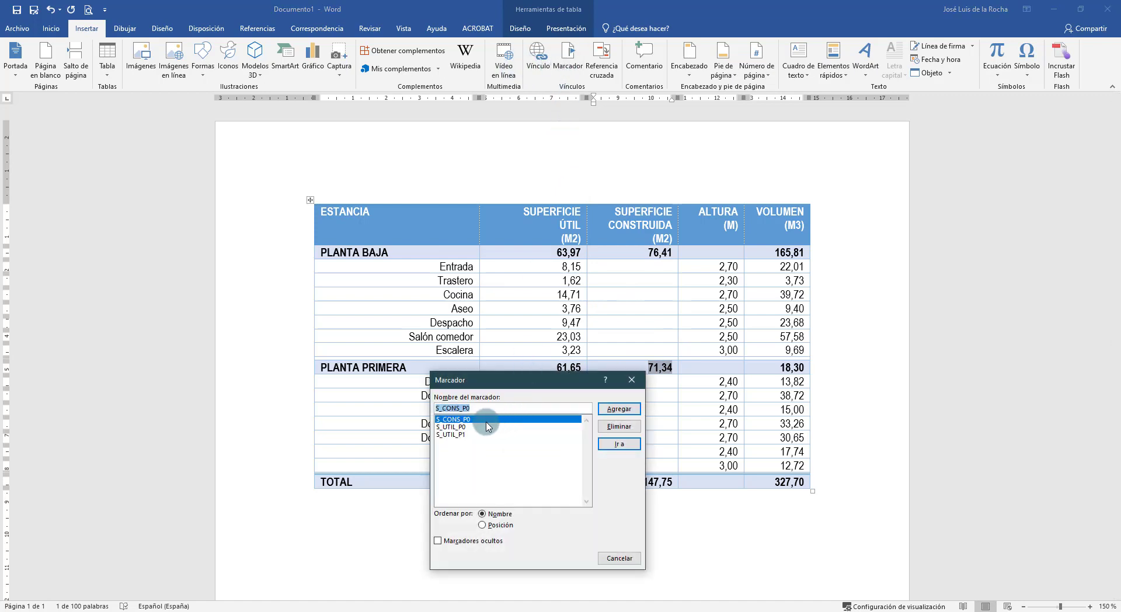
{"action": "left_click", "coordinate": [533, 409]}
{"action": "key", "text": "BackSpace"}
{"action": "type", "text": "1"}
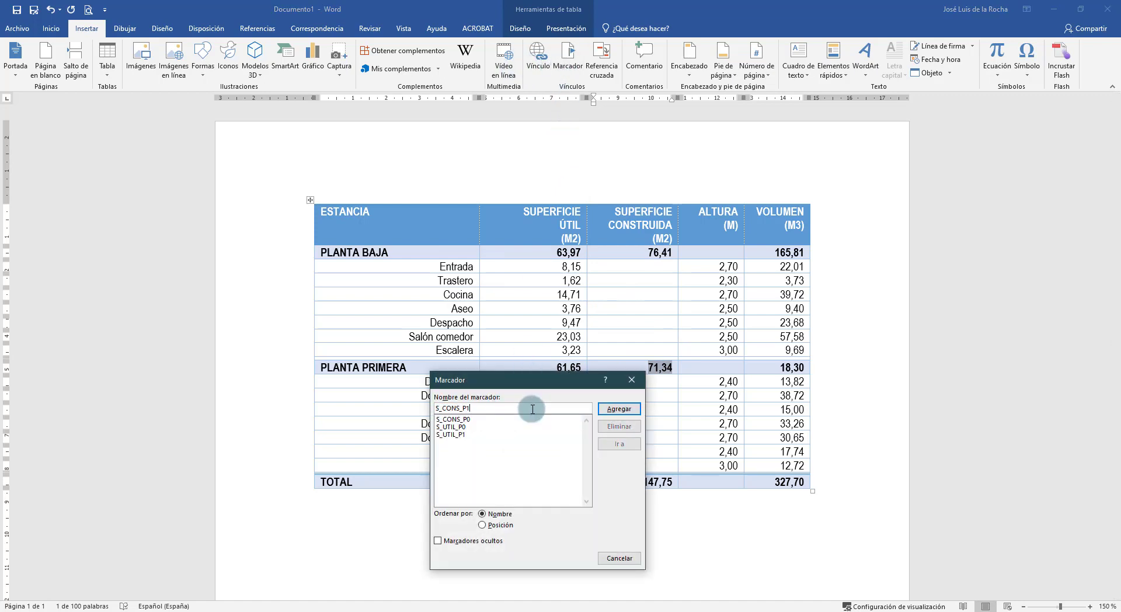
- Bookmark PLANTA BAJA's VOLUMEN subtotal with the name V_P0
{"action": "double_click", "coordinate": [788, 253]}
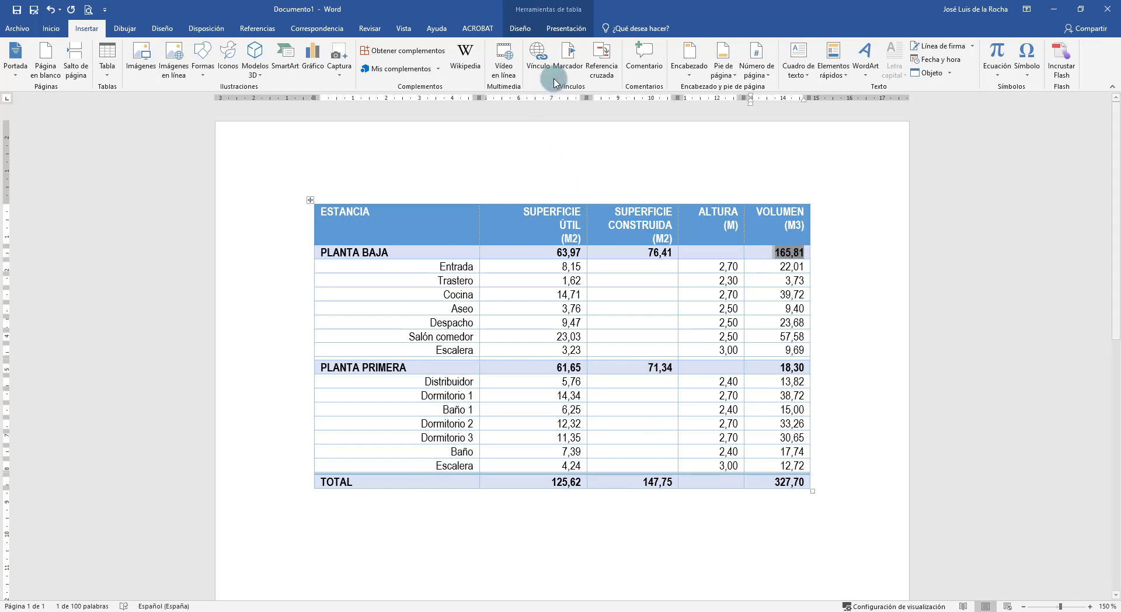
{"action": "left_click", "coordinate": [567, 58]}
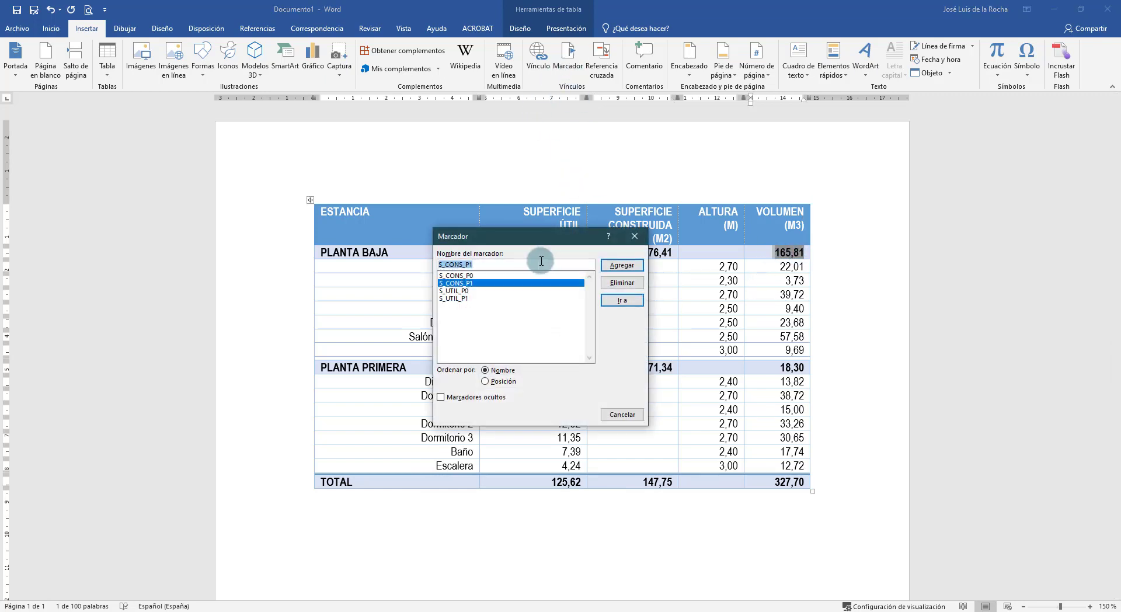
{"action": "type", "text": "V_P0"}
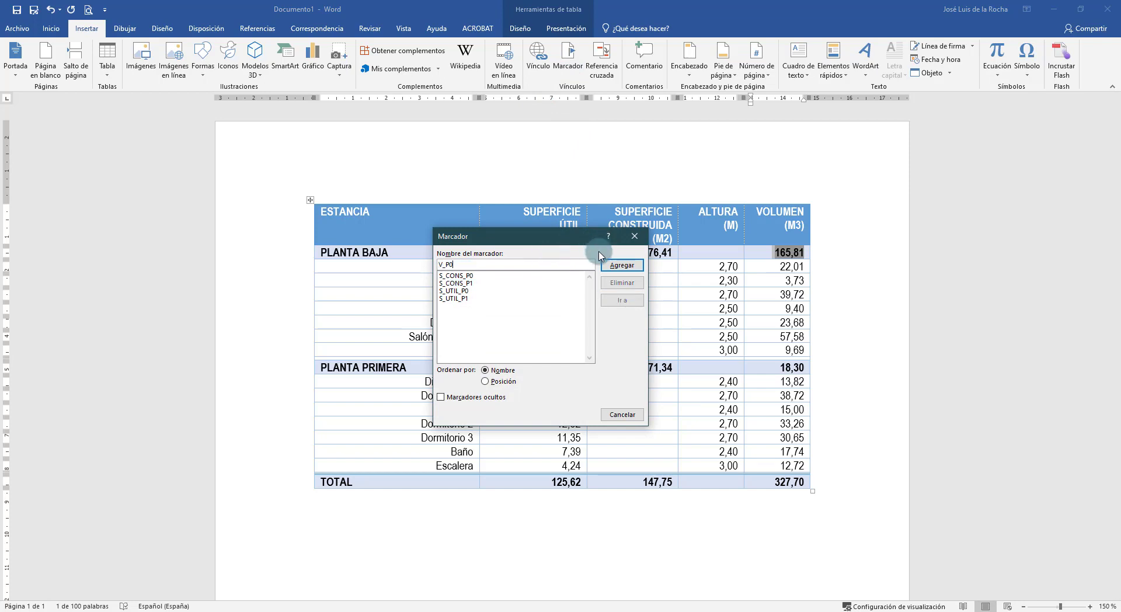
{"action": "left_click", "coordinate": [620, 265]}
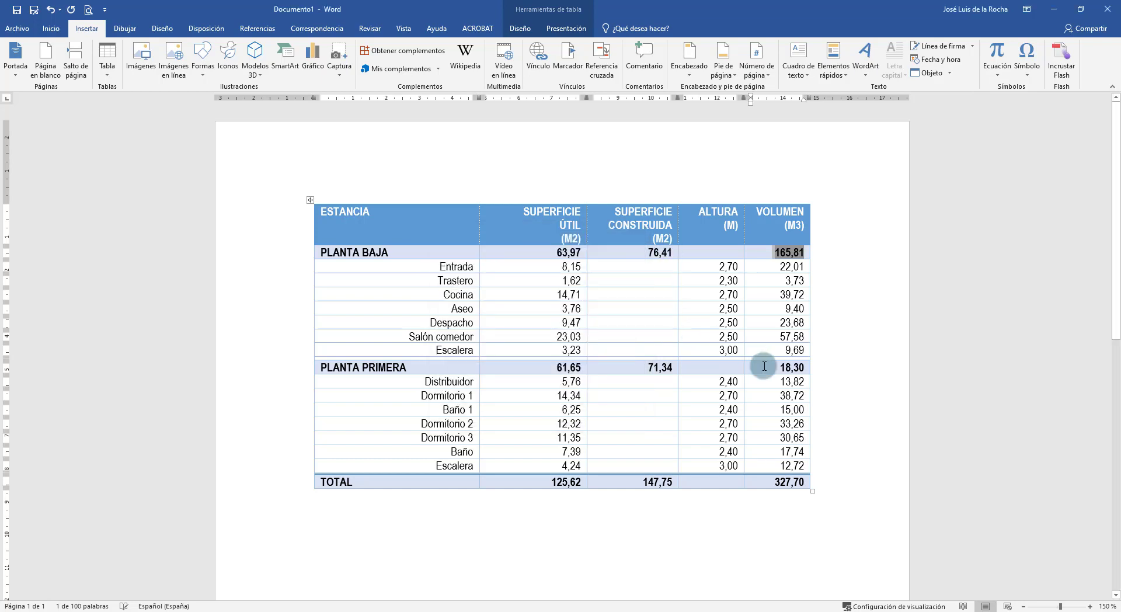
- Update the formula field of PLANTA PRIMERA's VOLUMEN subtotal and bookmark it with the name V_P1
{"action": "left_click_drag", "start_coordinate": [764, 366], "coordinate": [805, 368]}
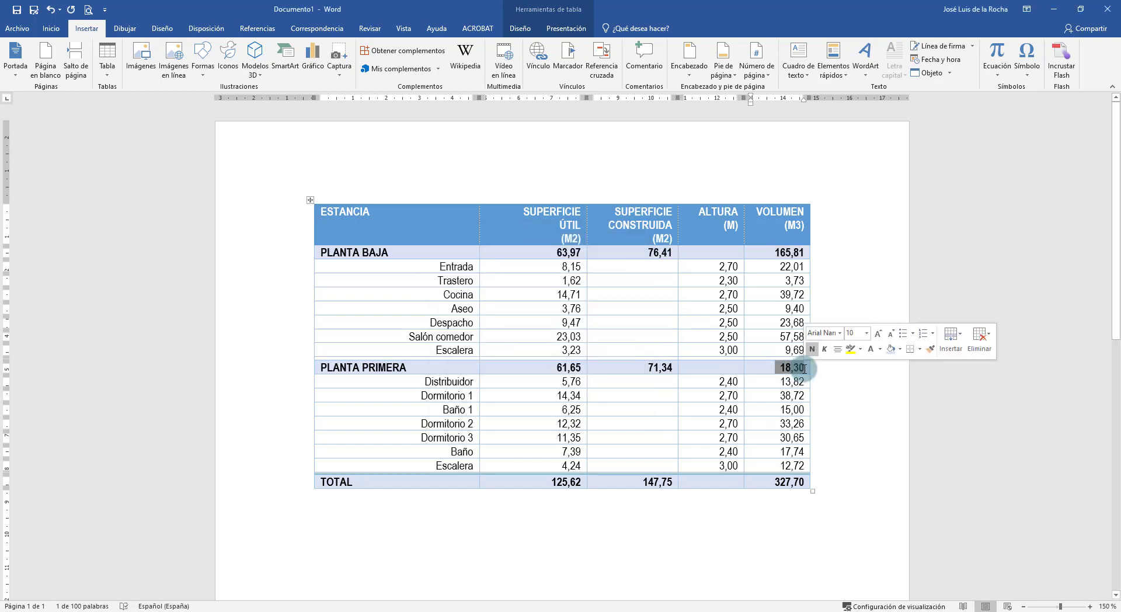
{"action": "key", "text": "F9"}
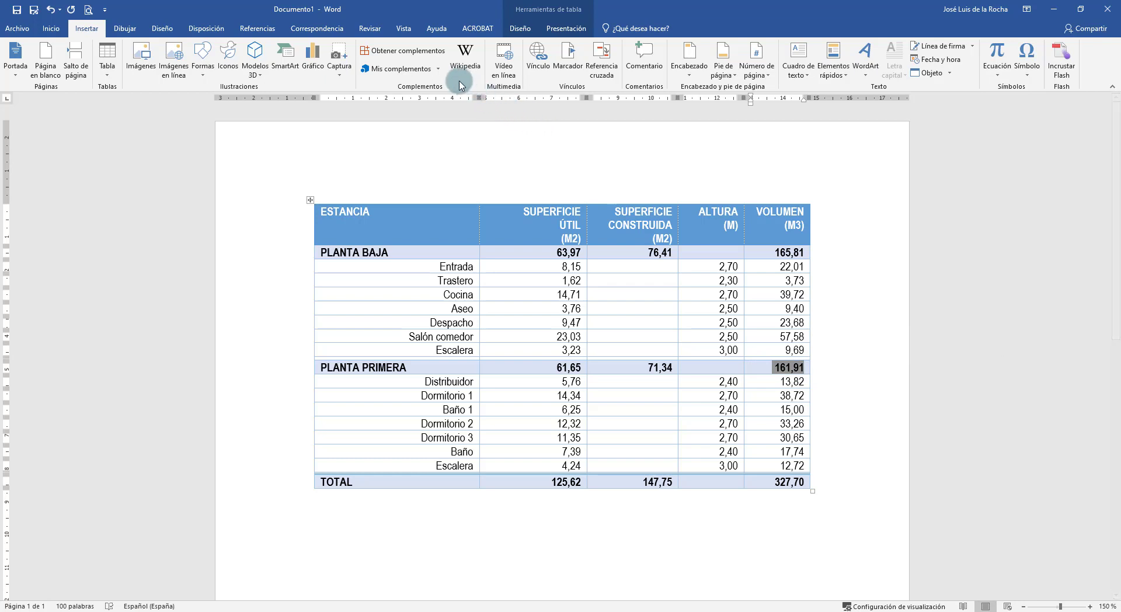
{"action": "left_click", "coordinate": [568, 58]}
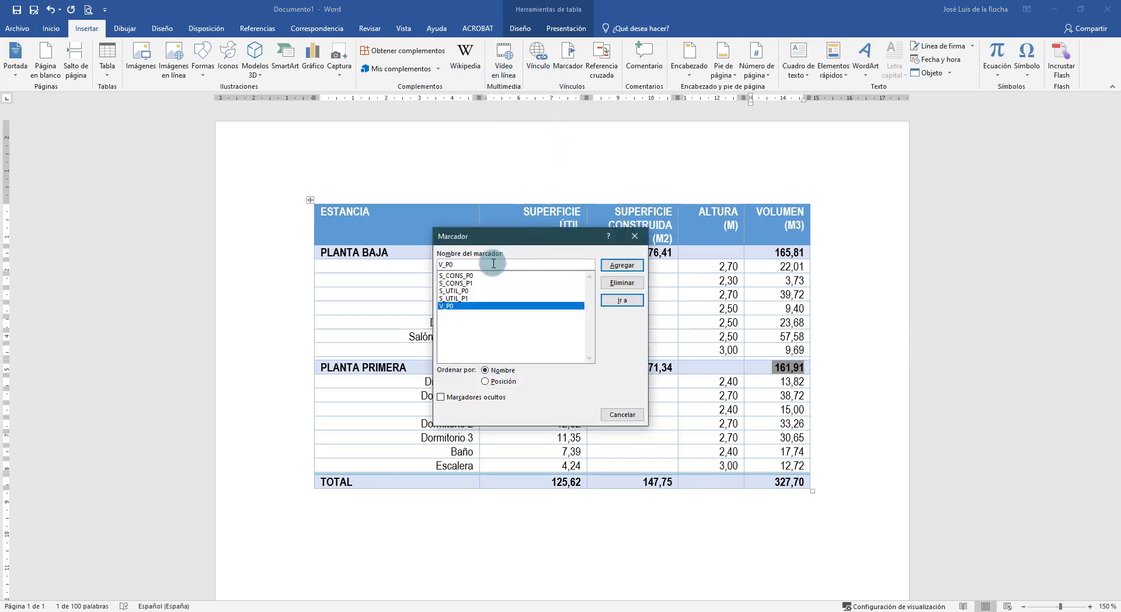
{"action": "left_click", "coordinate": [620, 266]}
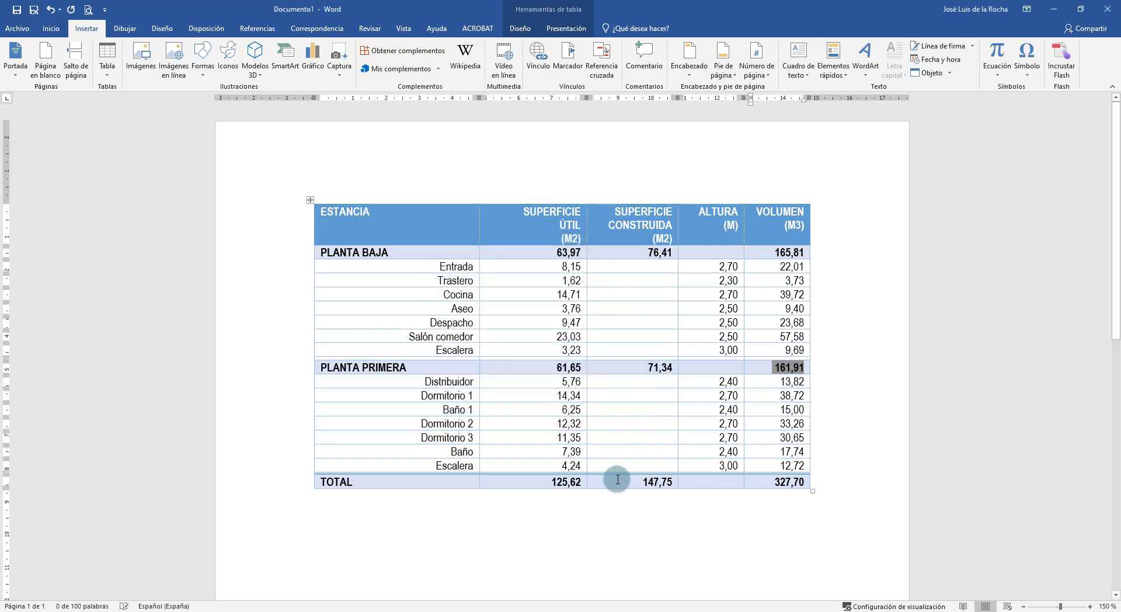
- Delete the existing SUPERFICIE ÚTIL value from the TOTAL row
{"action": "left_click", "coordinate": [618, 479]}
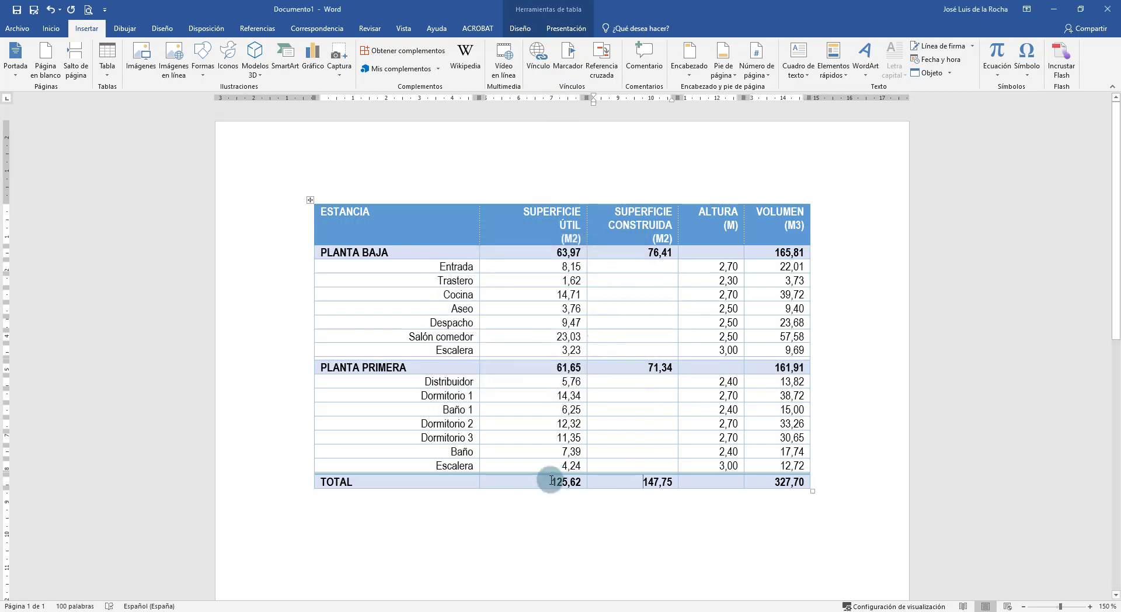
{"action": "left_click_drag", "start_coordinate": [552, 480], "coordinate": [576, 488]}
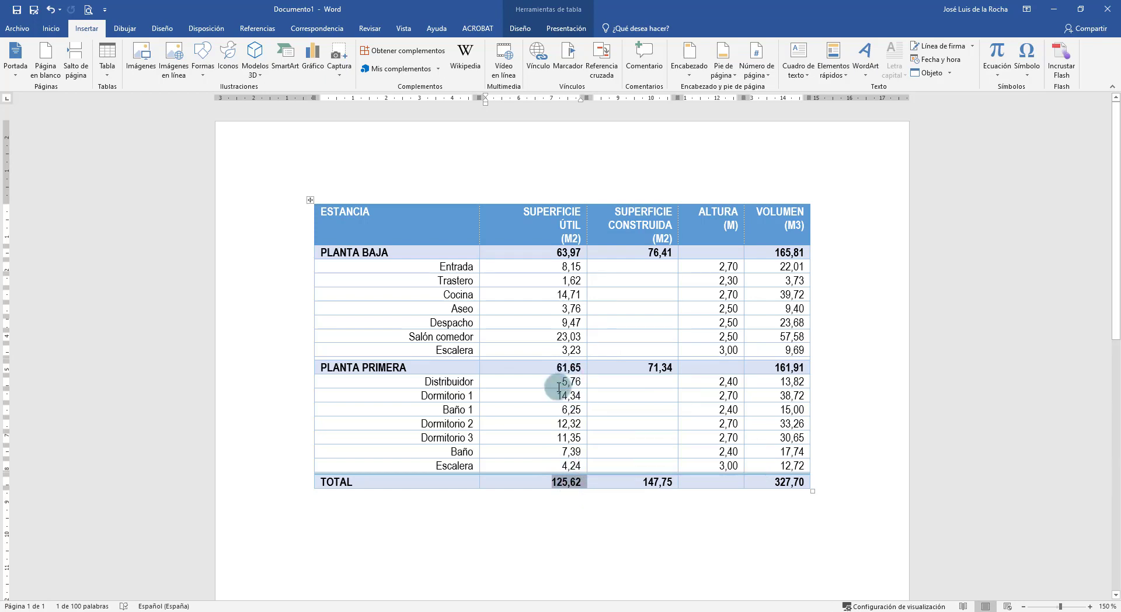
{"action": "key", "text": "Delete"}
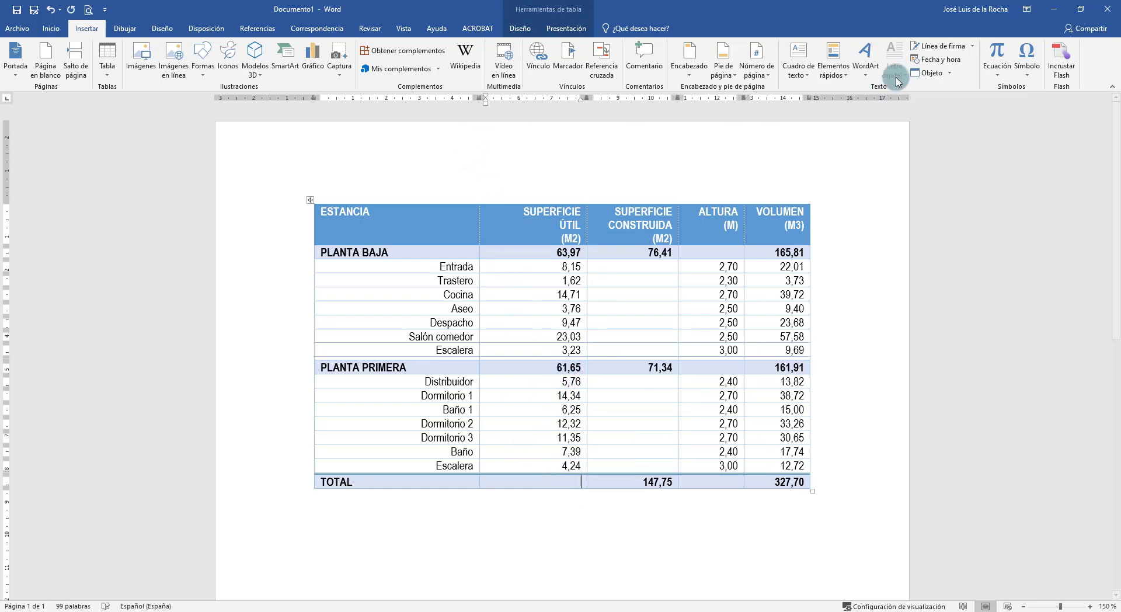
- Insert the formula =S_UTIL_P0+S_UTIL_P1 in the TOTAL row's SUPERFICIE ÚTIL cell, using the two bookmarks instead of the default SUM(ABOVE)
{"action": "left_click", "coordinate": [566, 28]}
{"action": "left_click", "coordinate": [885, 57]}
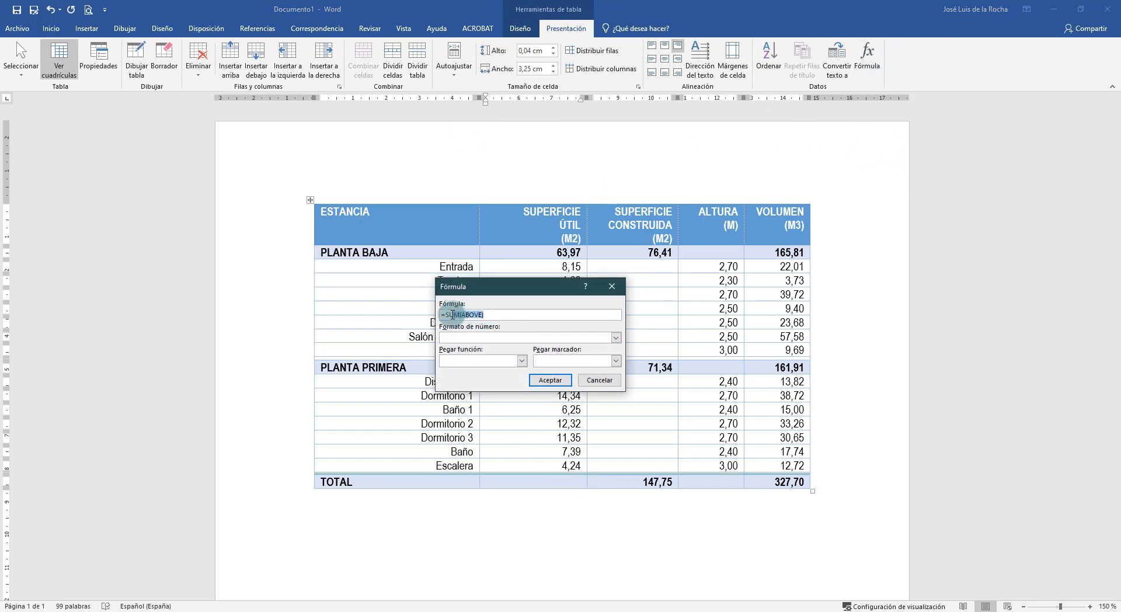
{"action": "key", "text": "BackSpace"}
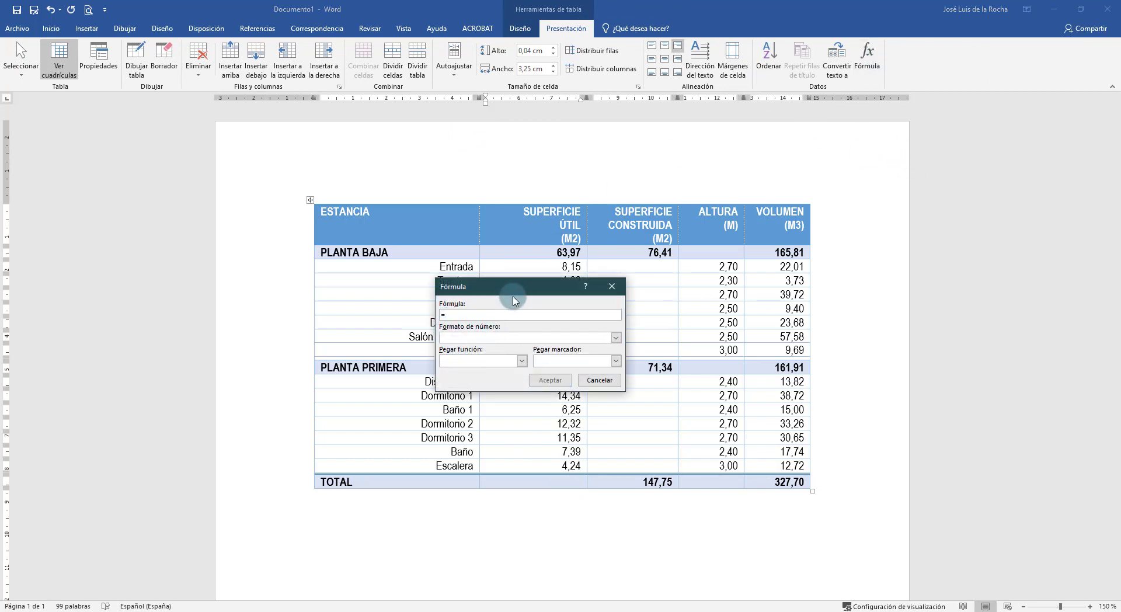
{"action": "left_click_drag", "start_coordinate": [513, 288], "coordinate": [648, 344]}
{"action": "left_click", "coordinate": [577, 257]}
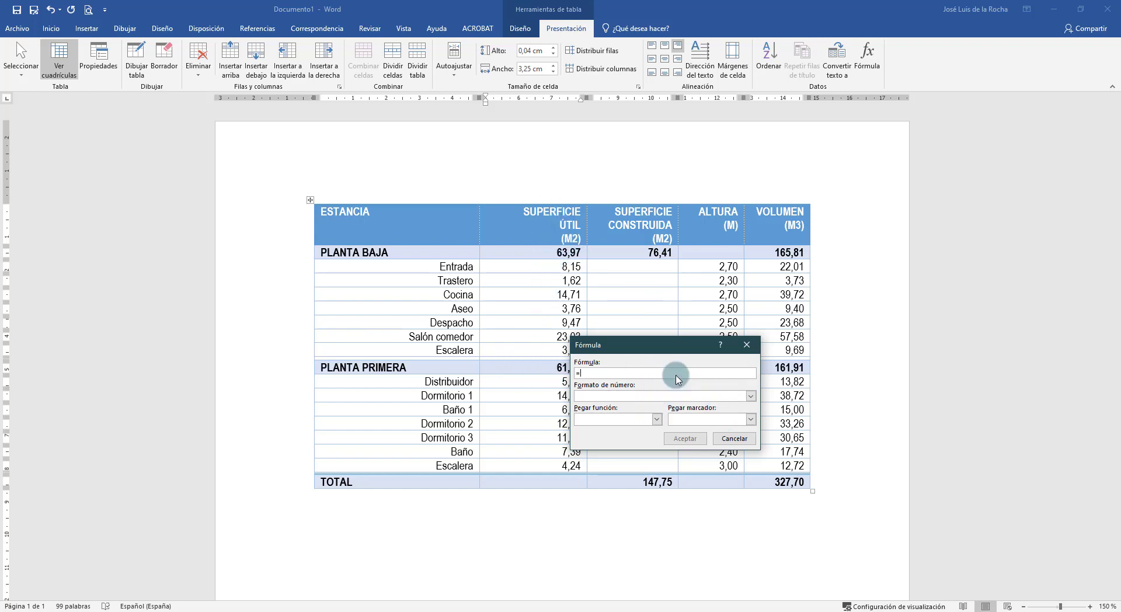
{"action": "left_click", "coordinate": [750, 420]}
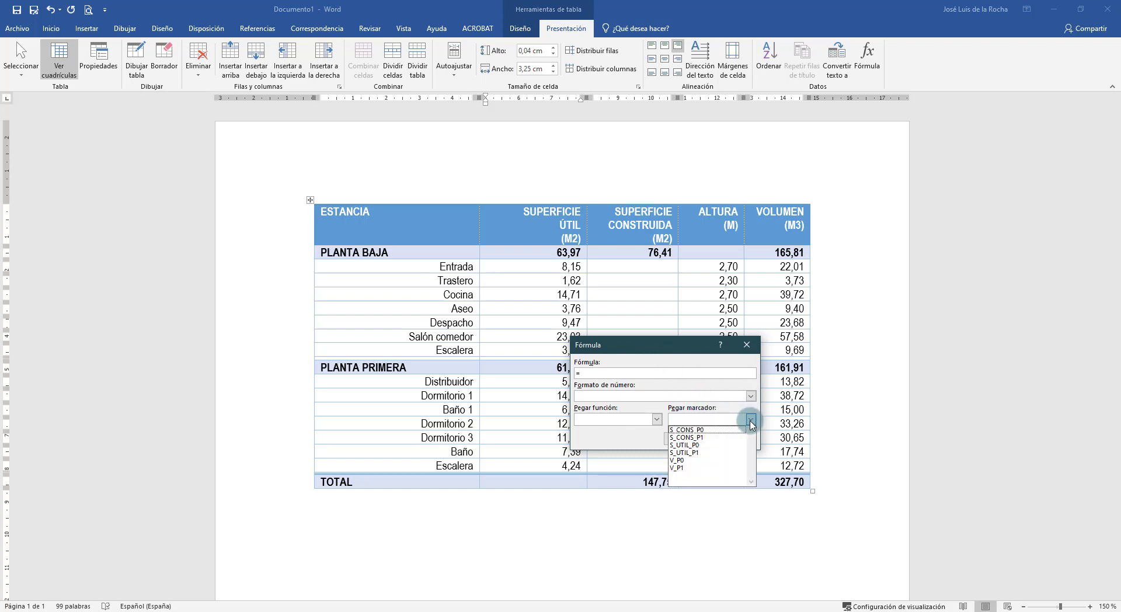
{"action": "left_click", "coordinate": [700, 445]}
{"action": "left_click", "coordinate": [646, 374]}
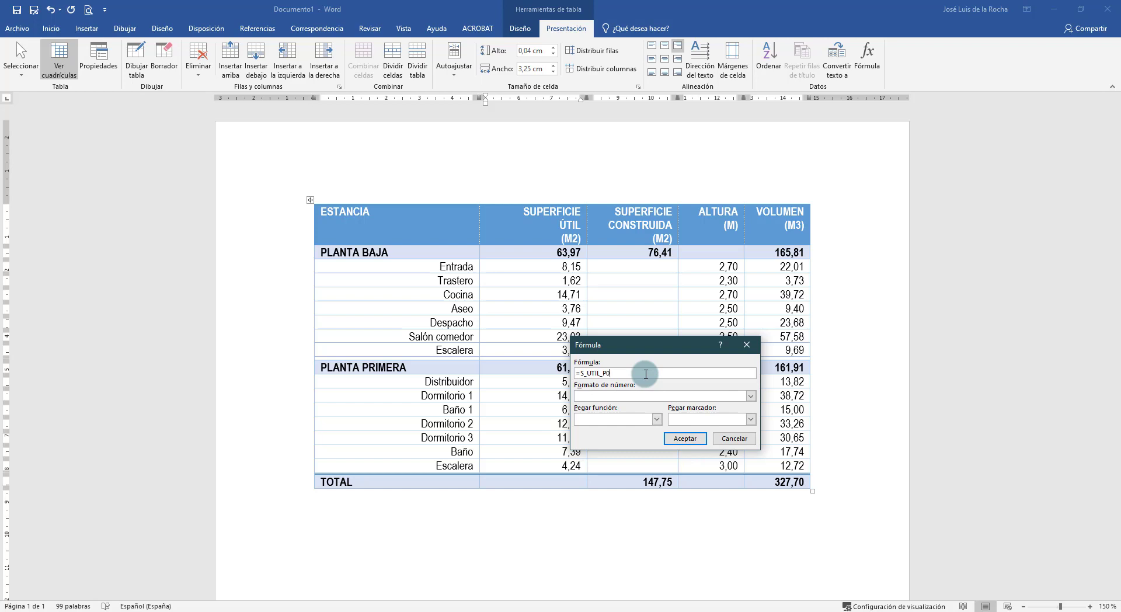
{"action": "type", "text": "+"}
{"action": "left_click", "coordinate": [750, 419]}
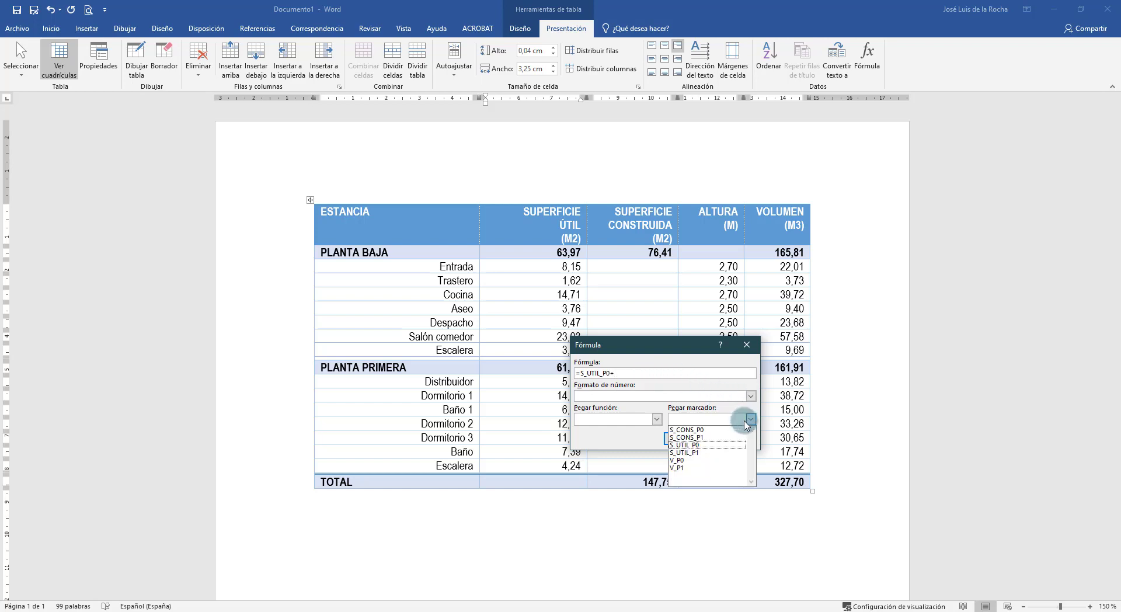
{"action": "left_click", "coordinate": [724, 453]}
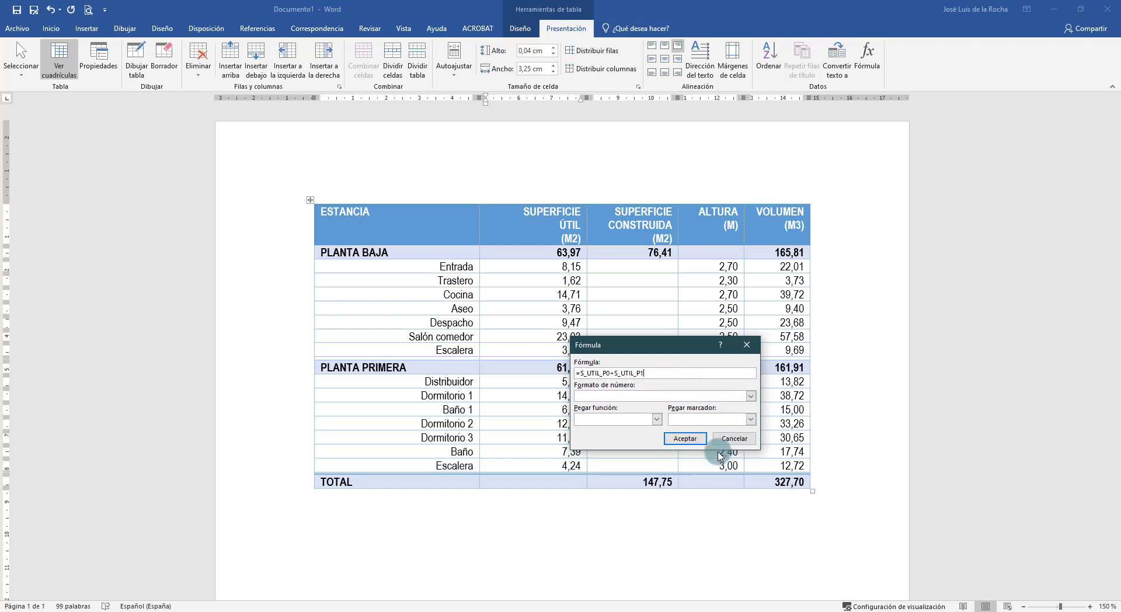
{"action": "left_click", "coordinate": [685, 439]}
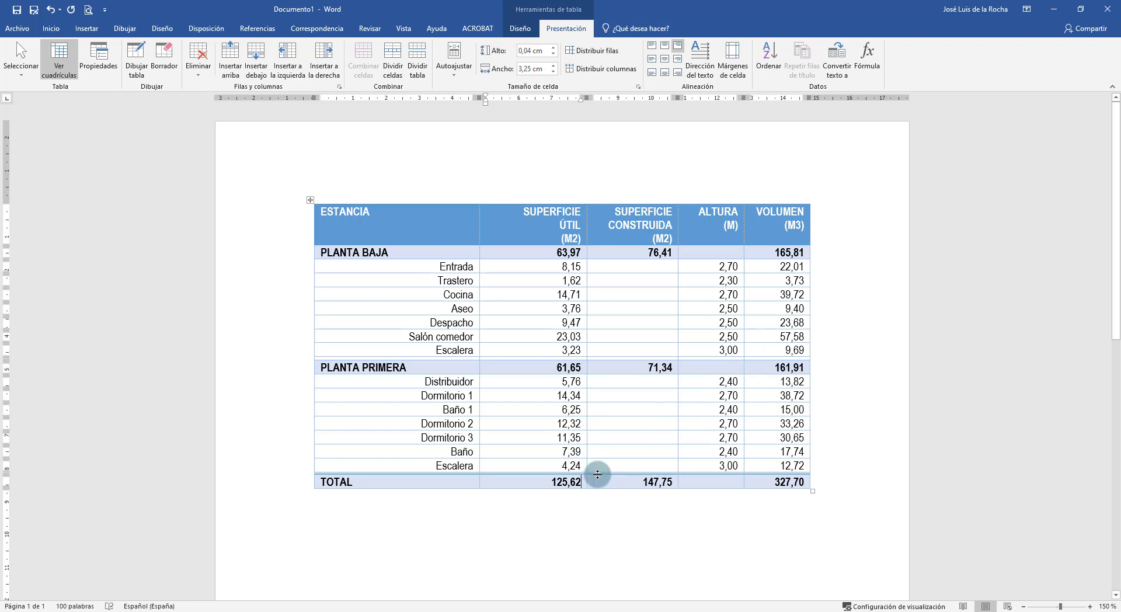
- Replace the TOTAL row's SUPERFICIE CONSTRUIDA value with the bookmark formula =S_CONS_P0+S_CONS_P1
{"action": "left_click", "coordinate": [672, 483]}
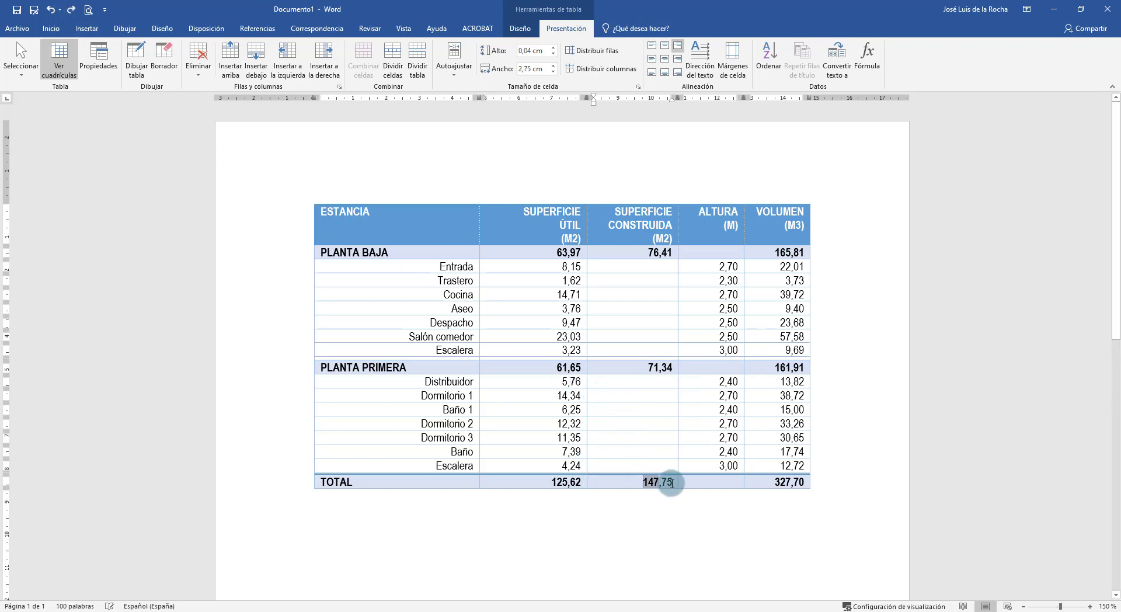
{"action": "double_click", "coordinate": [671, 483]}
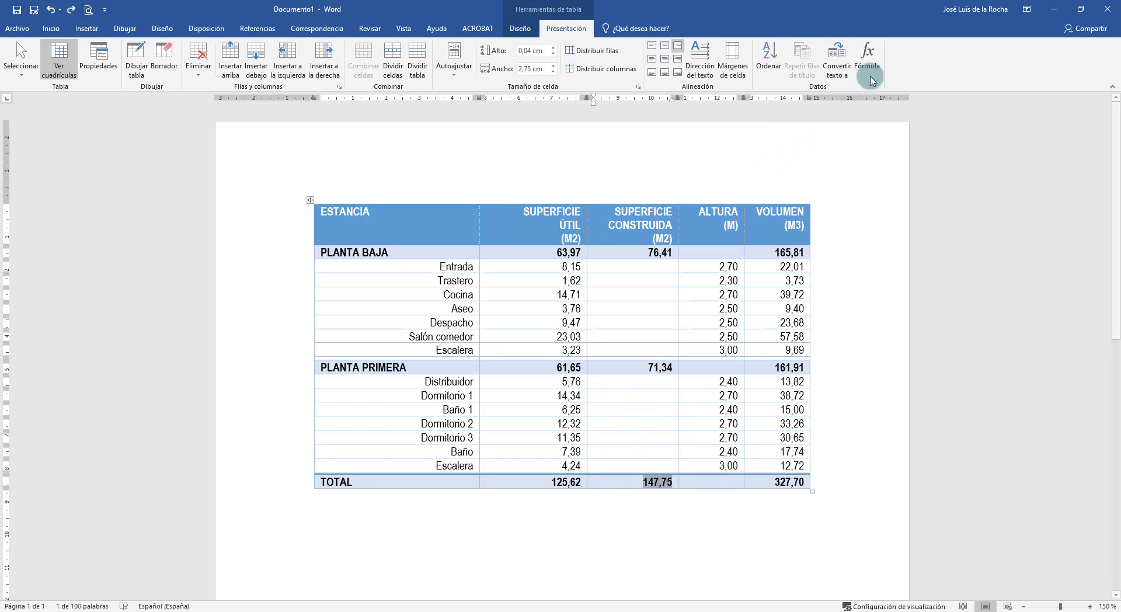
{"action": "left_click", "coordinate": [867, 58]}
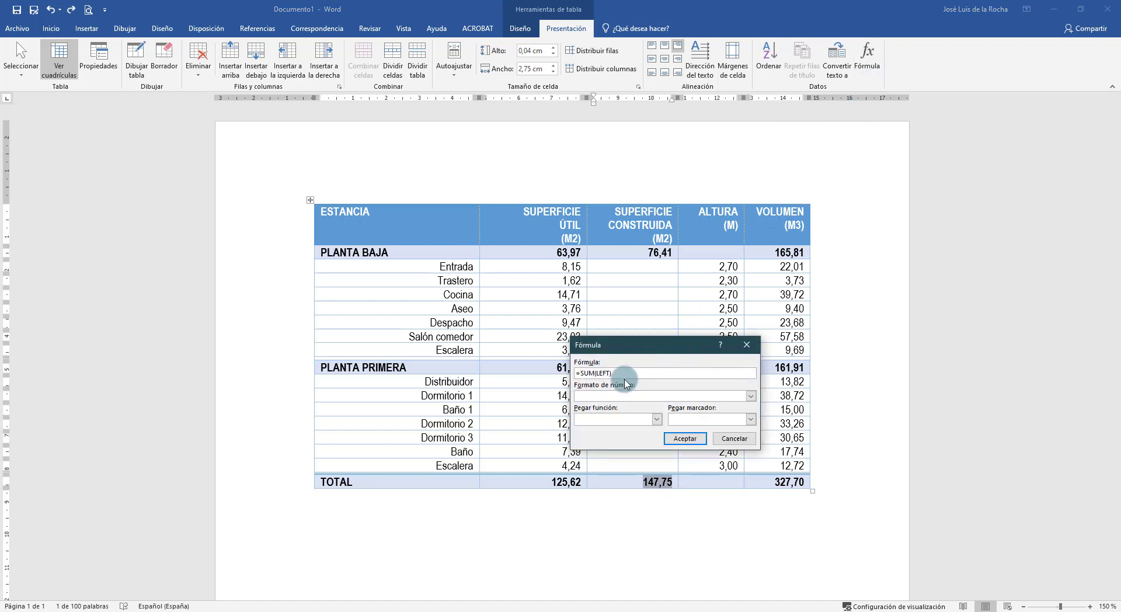
{"action": "key", "text": "BackSpace"}
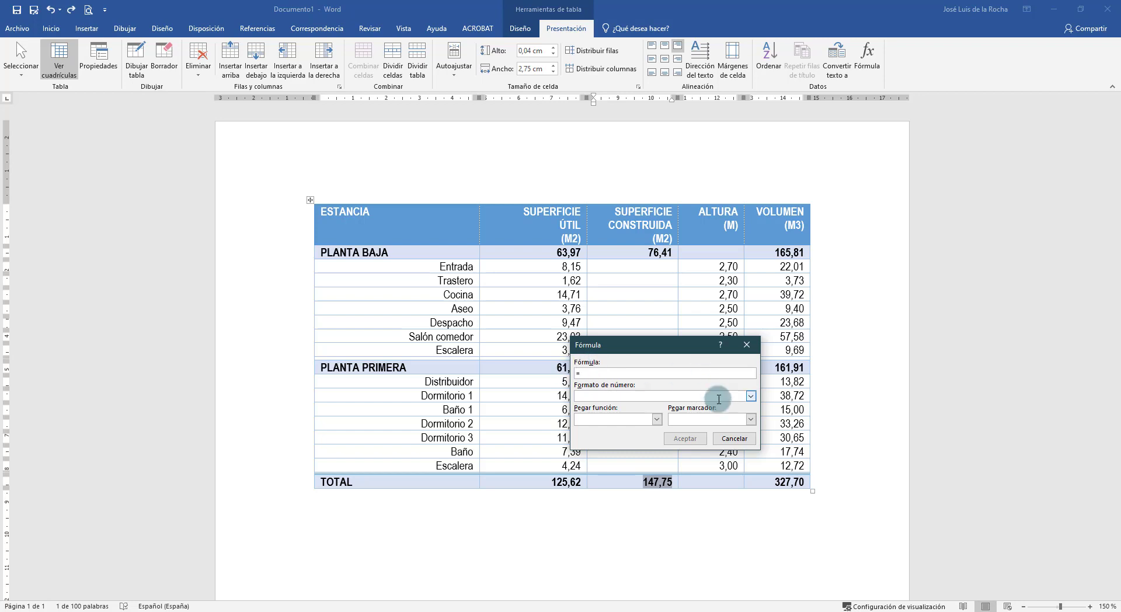
{"action": "left_click", "coordinate": [751, 419]}
{"action": "left_click", "coordinate": [715, 432]}
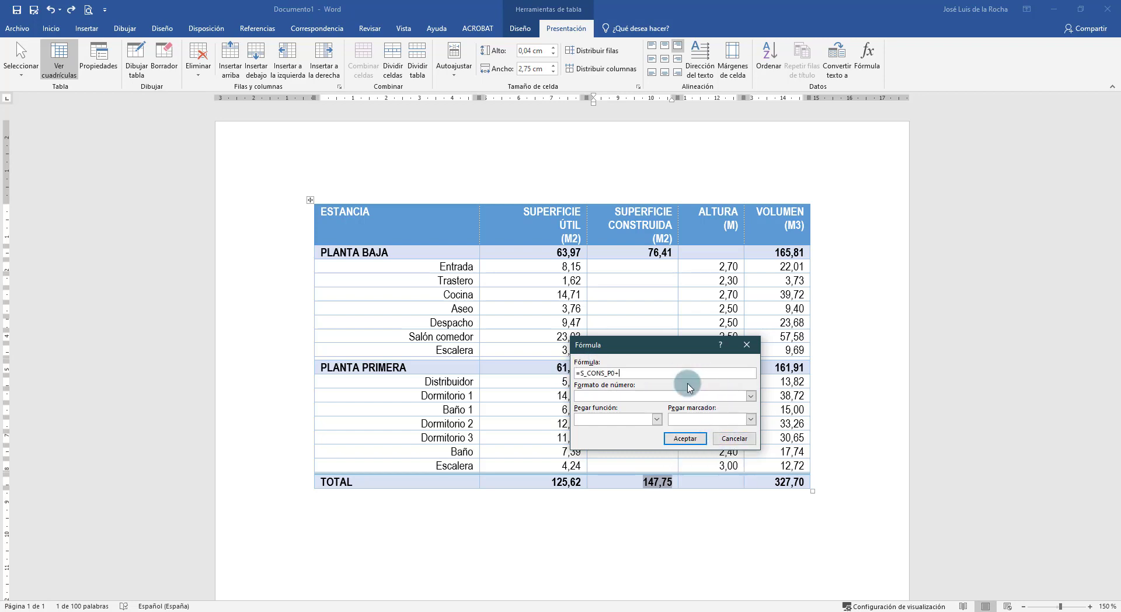
{"action": "left_click", "coordinate": [751, 420]}
{"action": "left_click", "coordinate": [701, 447]}
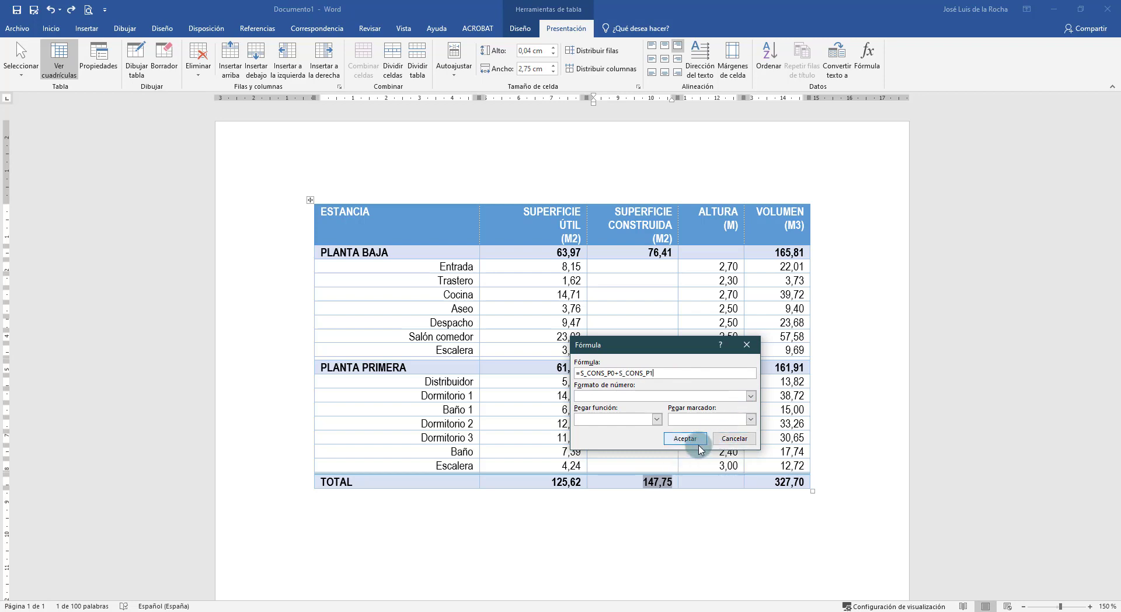
{"action": "left_click", "coordinate": [685, 439]}
- Replace the TOTAL row's VOLUMEN value with the bookmark formula =V_P0+V_P1
{"action": "left_click", "coordinate": [718, 482]}
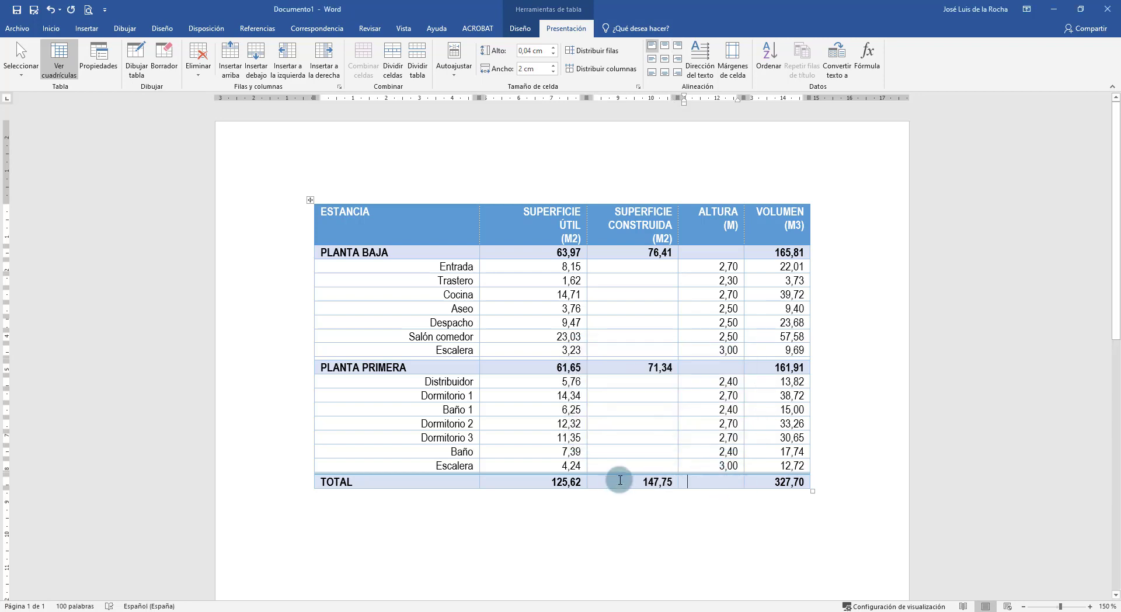
{"action": "double_click", "coordinate": [792, 481]}
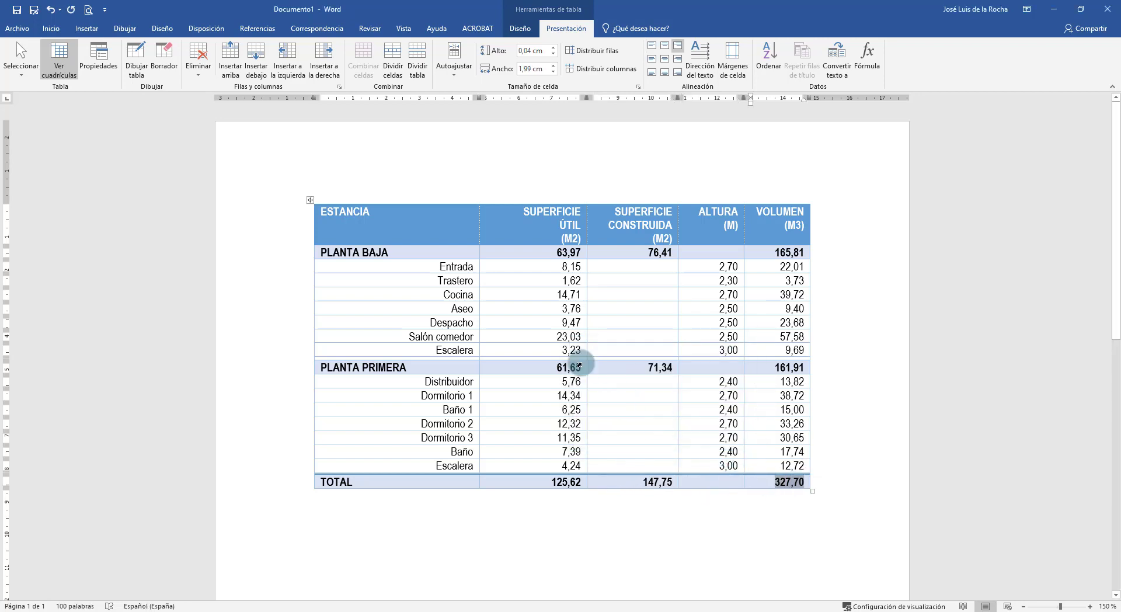
{"action": "left_click_drag", "start_coordinate": [769, 482], "coordinate": [805, 488]}
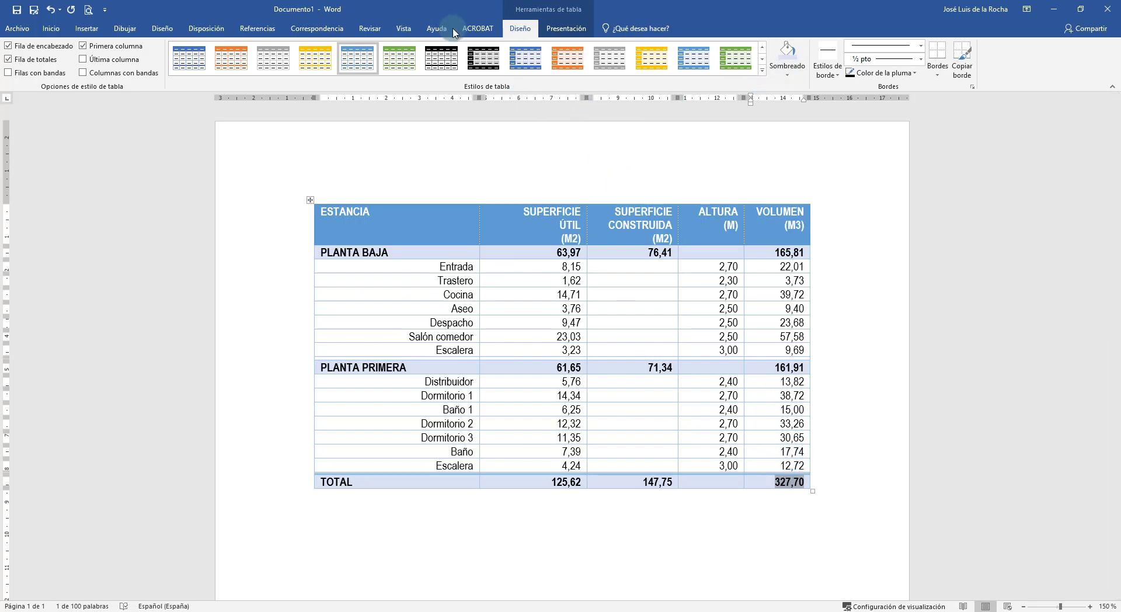
{"action": "left_click", "coordinate": [566, 28]}
{"action": "left_click", "coordinate": [867, 69]}
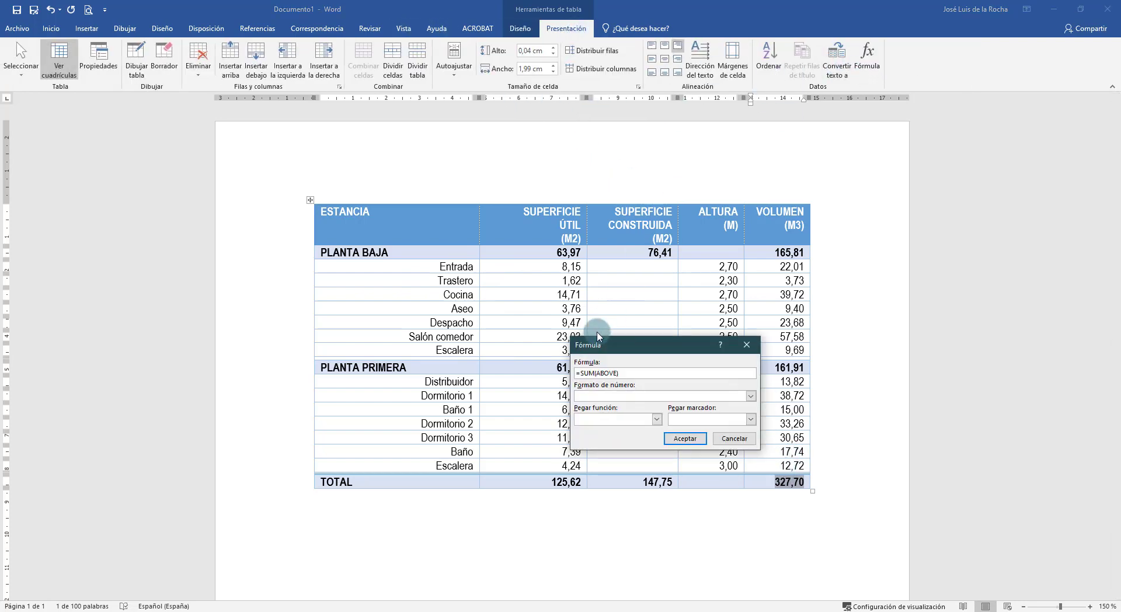
{"action": "left_click_drag", "start_coordinate": [583, 372], "coordinate": [642, 372]}
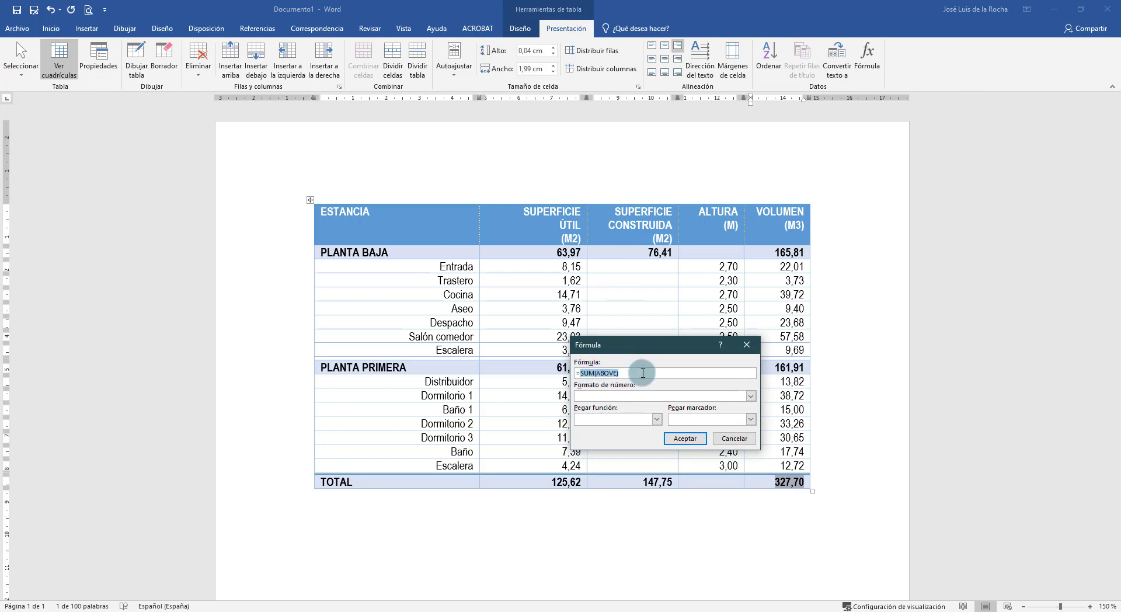
{"action": "key", "text": "BackSpace"}
{"action": "left_click", "coordinate": [750, 419]}
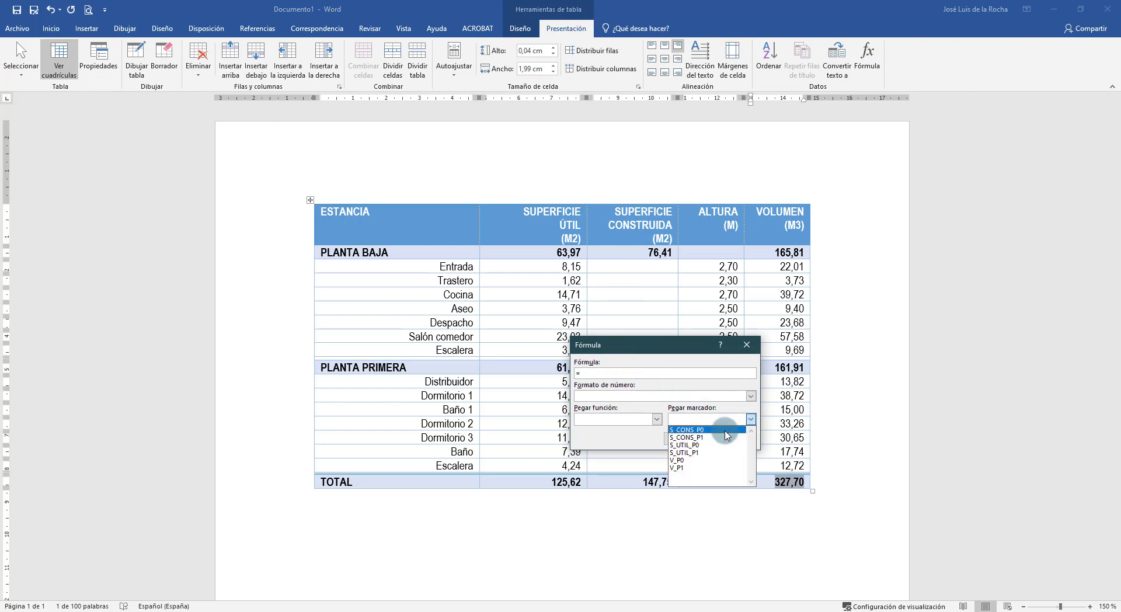
{"action": "left_click", "coordinate": [707, 461]}
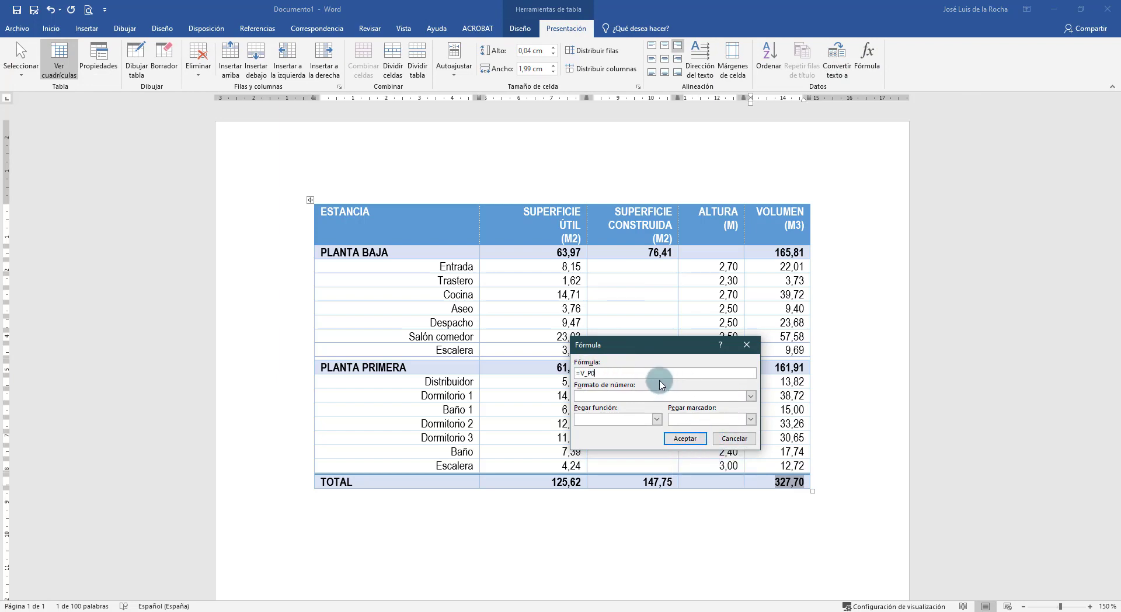
{"action": "left_click", "coordinate": [751, 419]}
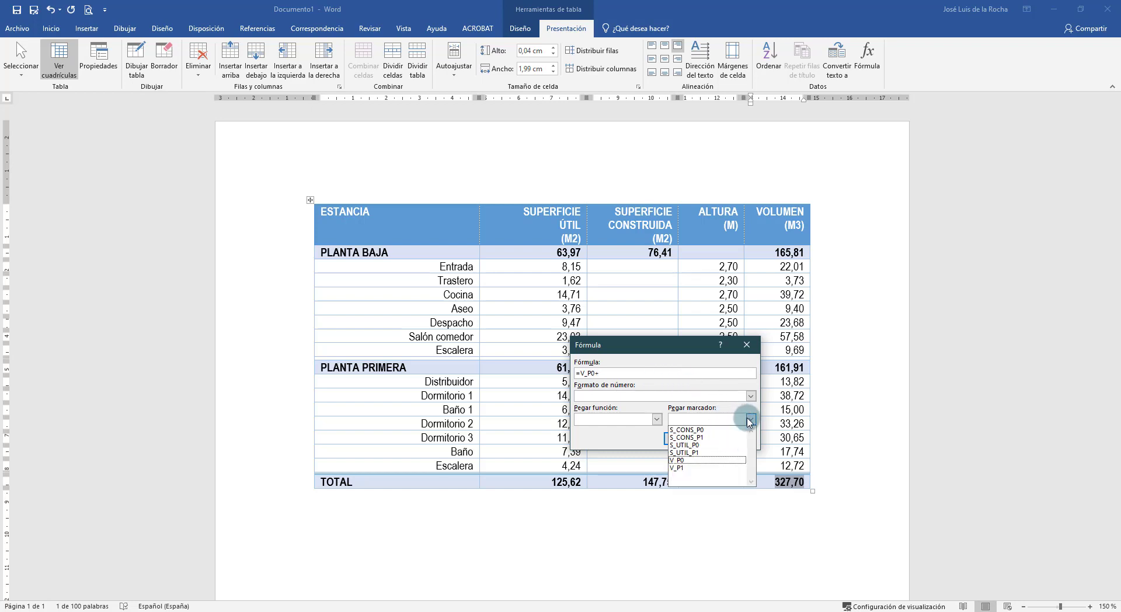
{"action": "type", "text": "+"}
{"action": "left_click", "coordinate": [727, 467]}
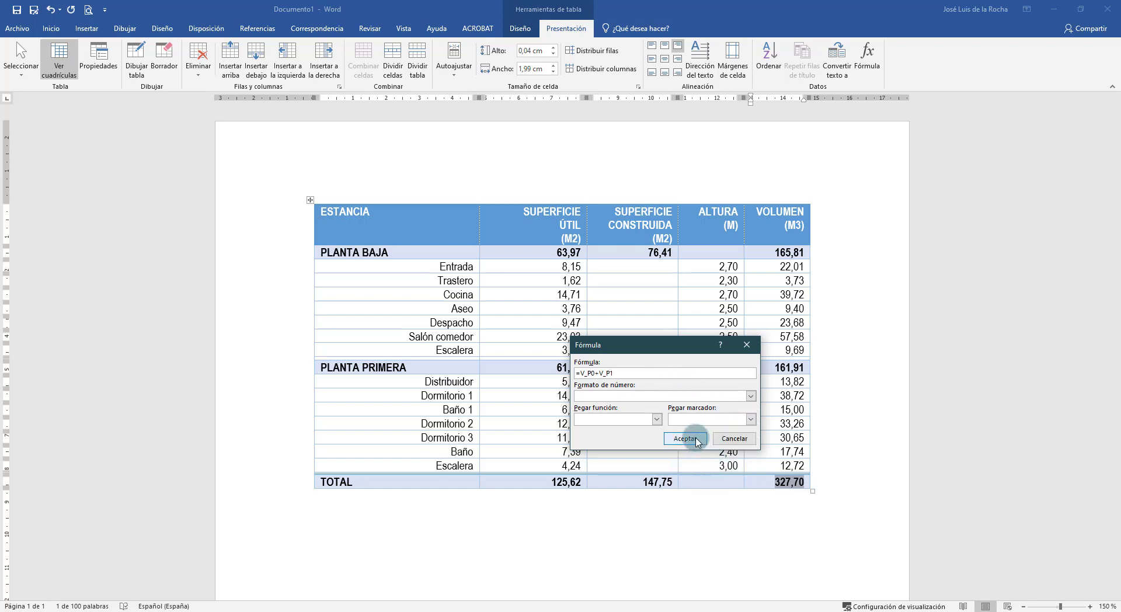
{"action": "left_click", "coordinate": [697, 441]}
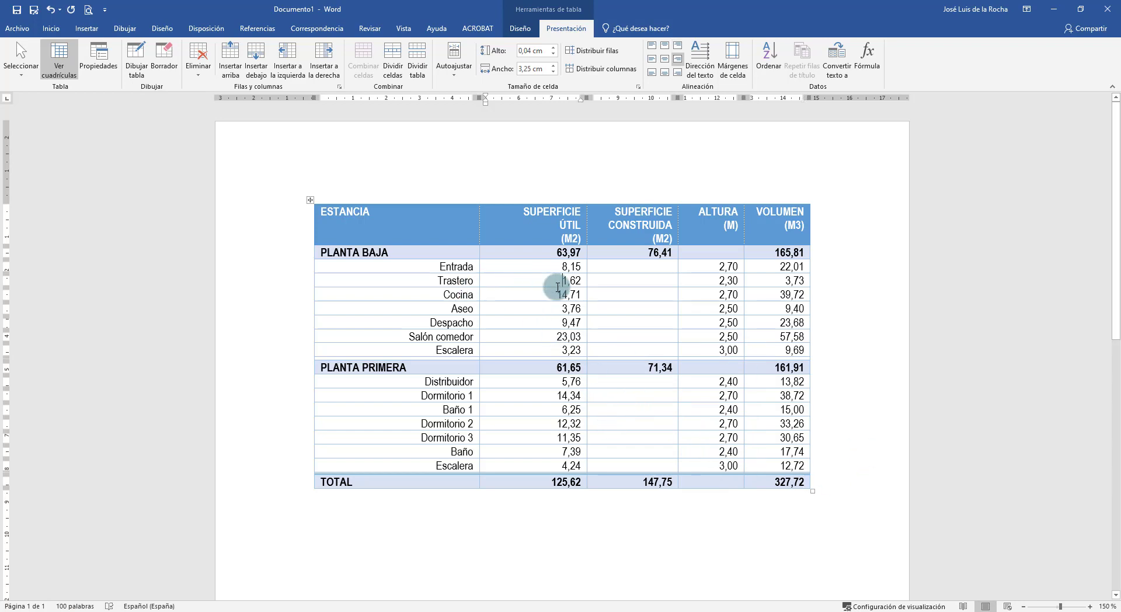
- Change Trastero's SUPERFICIE ÚTIL to 21,62 and update all formula fields in the document
{"action": "type", "text": "2"}
{"action": "key", "text": "ctrl+a"}
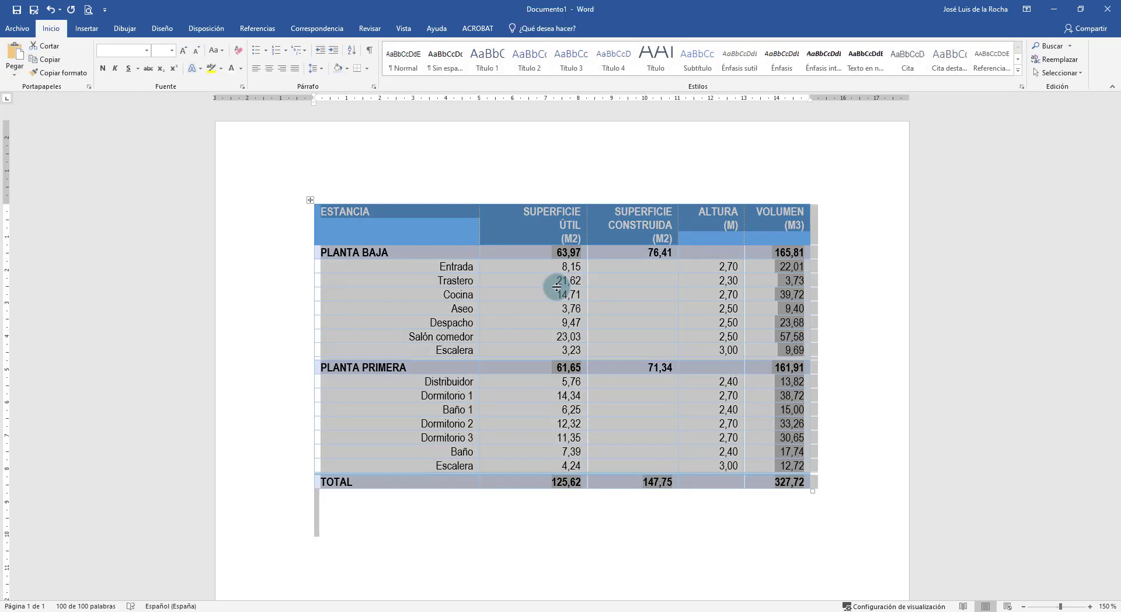
{"action": "key", "text": "F9"}
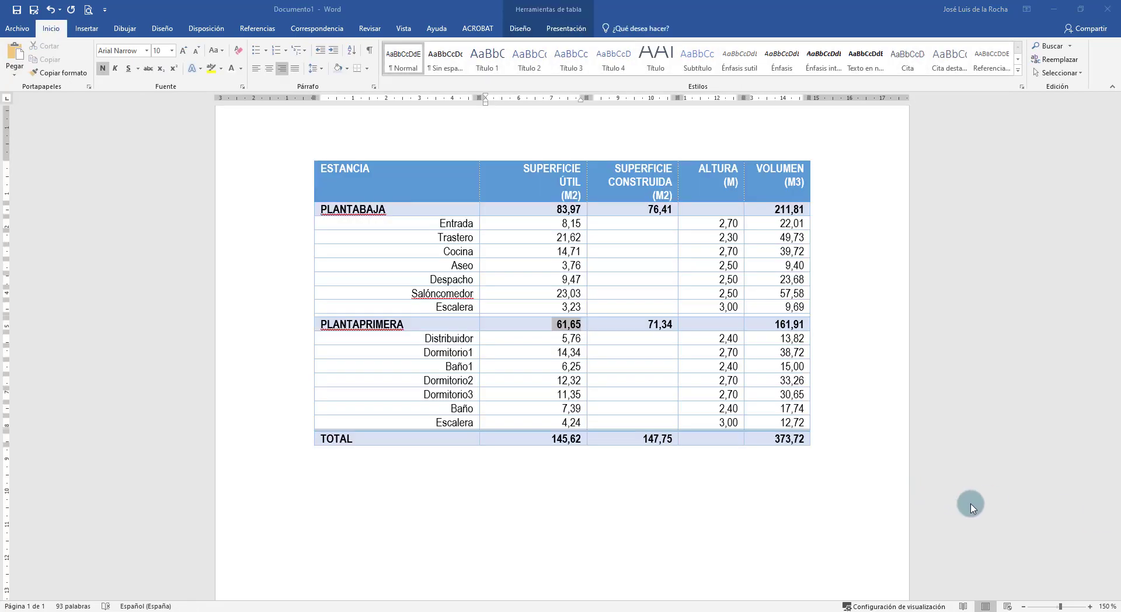